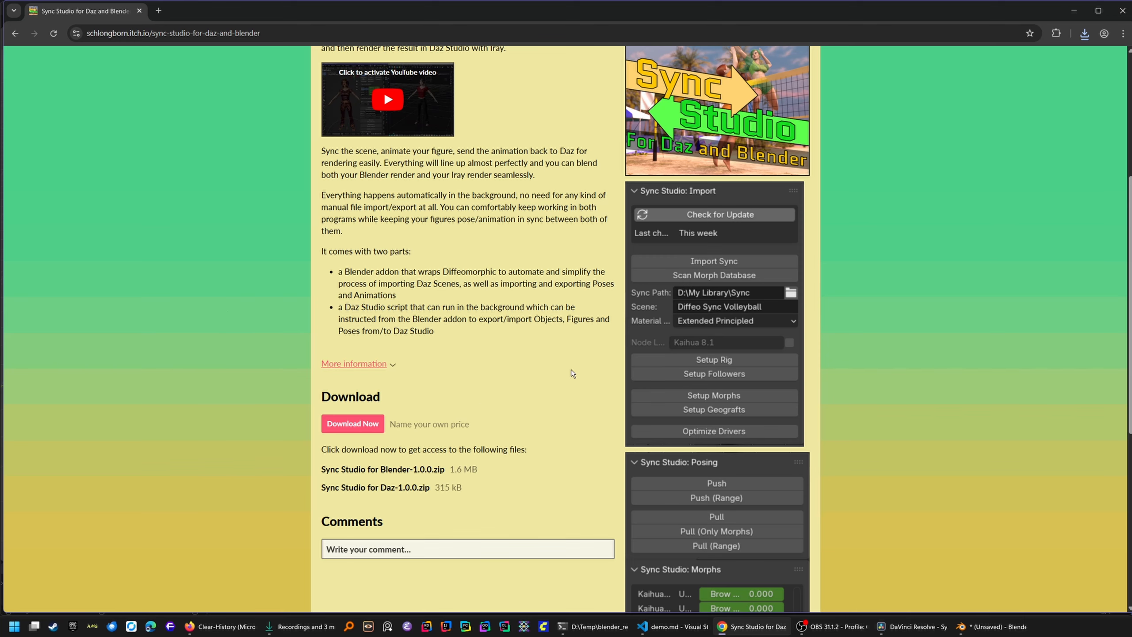
- Skip the itch.io payment prompt to reach the Sync Studio downloads, then return to Blender
{"action": "left_click", "coordinate": [358, 425]}
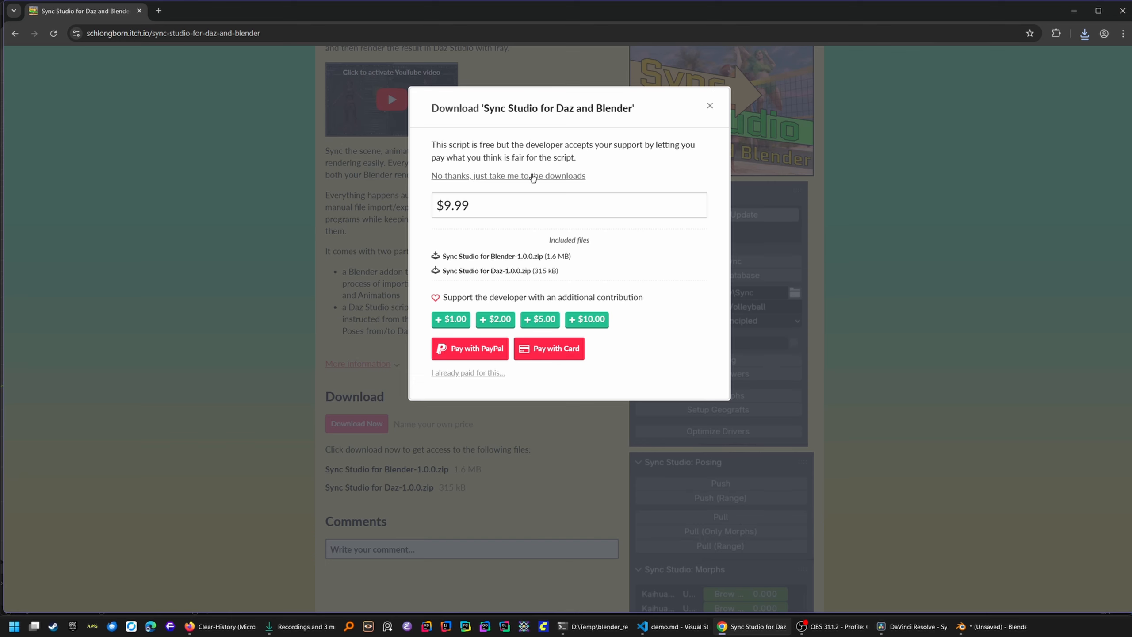
{"action": "left_click", "coordinate": [508, 176]}
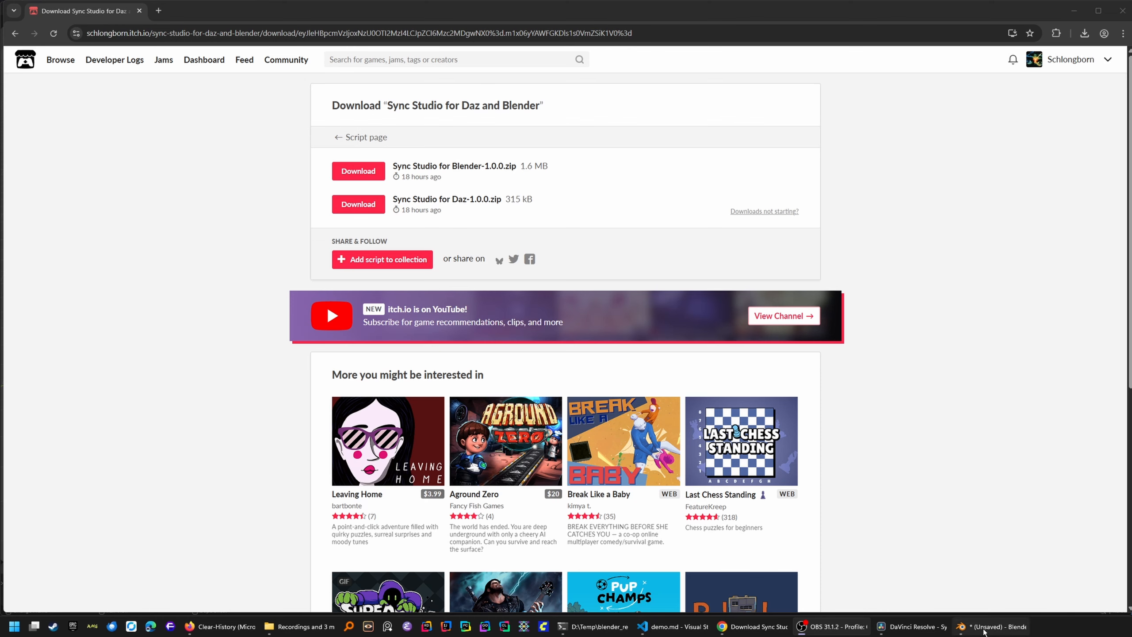
{"action": "left_click", "coordinate": [985, 626]}
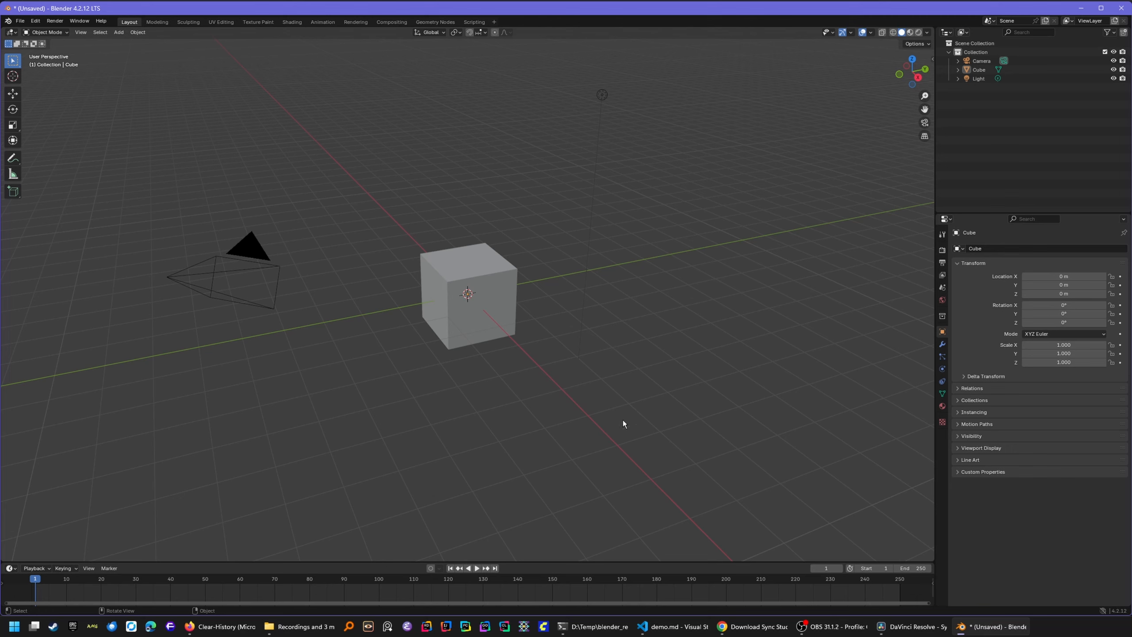
- Install Sync Studio for Blender-1.0.0.zip from Downloads as an extension through Blender Preferences
{"action": "left_click", "coordinate": [33, 22]}
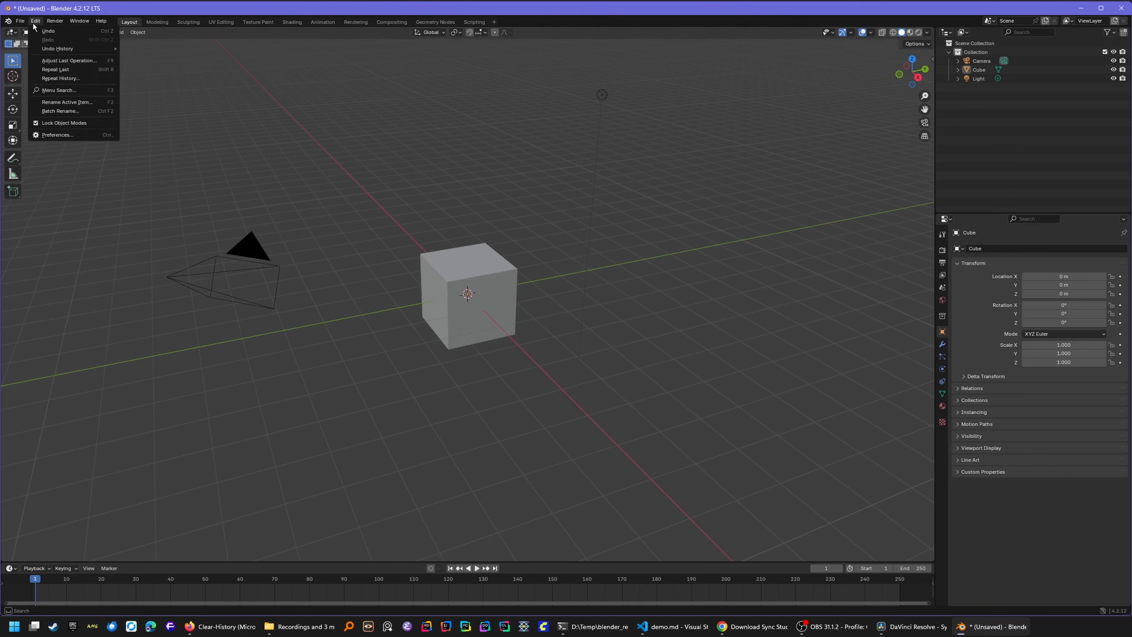
{"action": "left_click", "coordinate": [48, 133]}
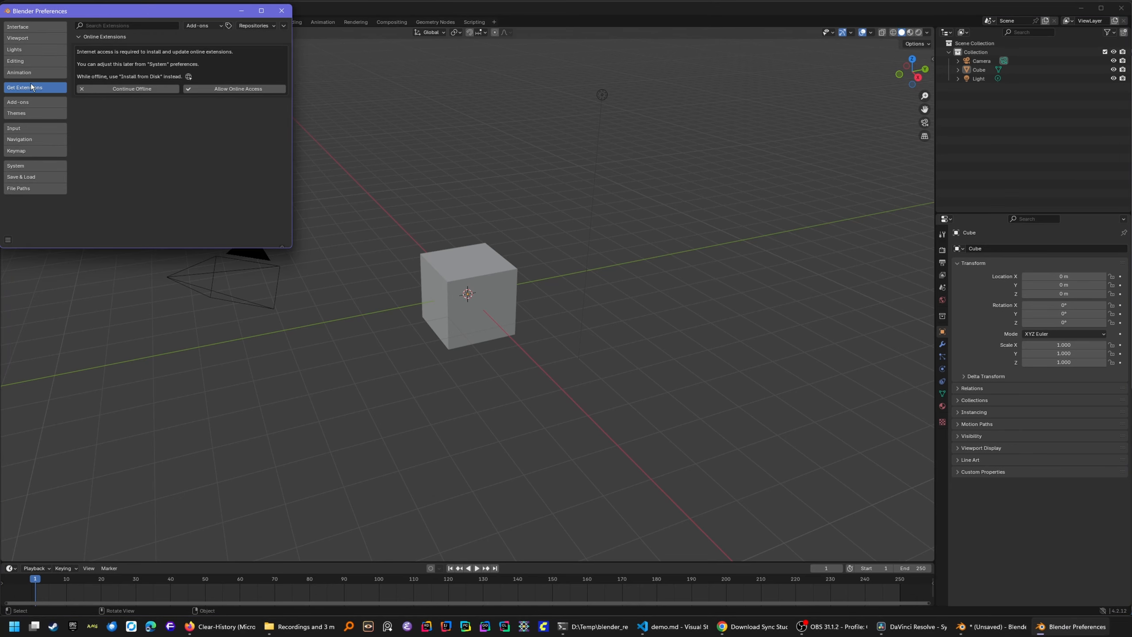
{"action": "left_click", "coordinate": [283, 26]}
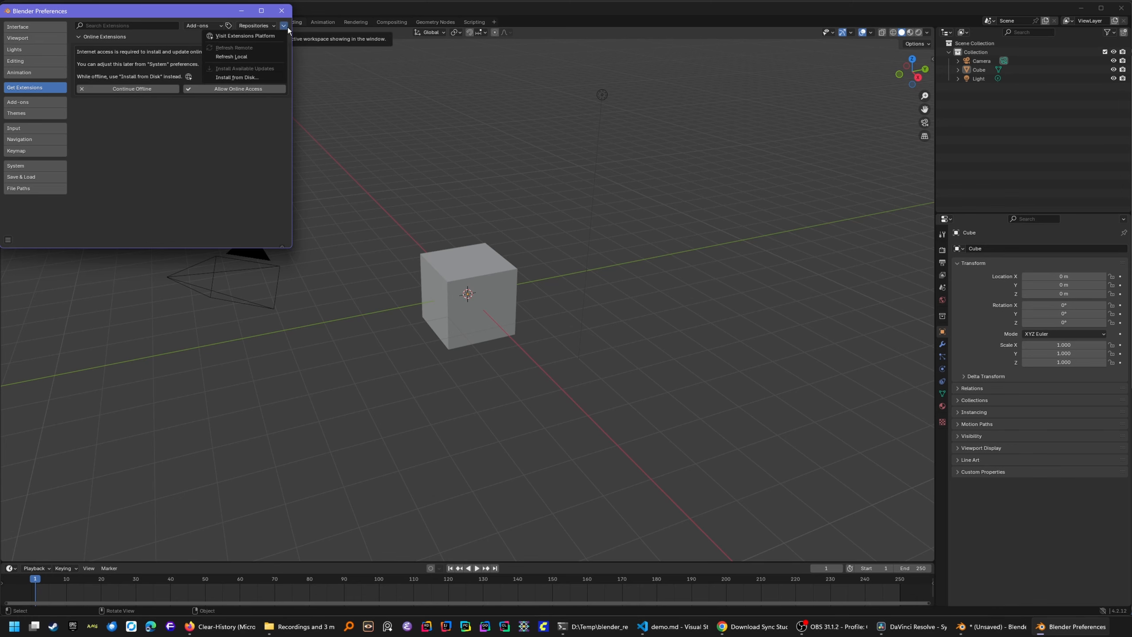
{"action": "left_click", "coordinate": [257, 76]}
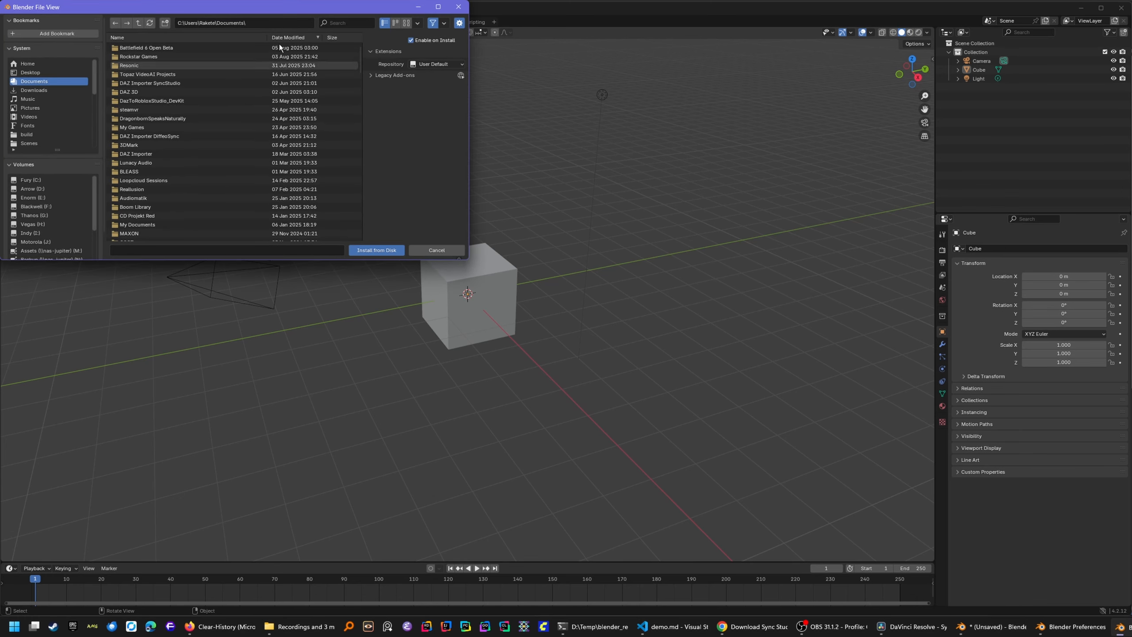
{"action": "left_click", "coordinate": [30, 90]}
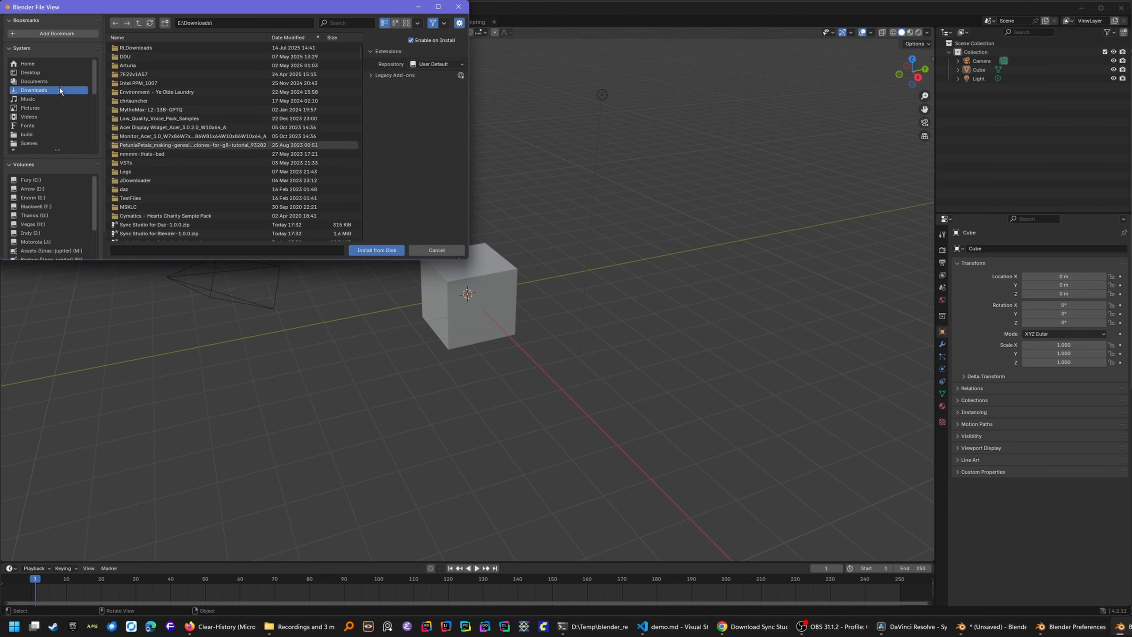
{"action": "left_click", "coordinate": [138, 233]}
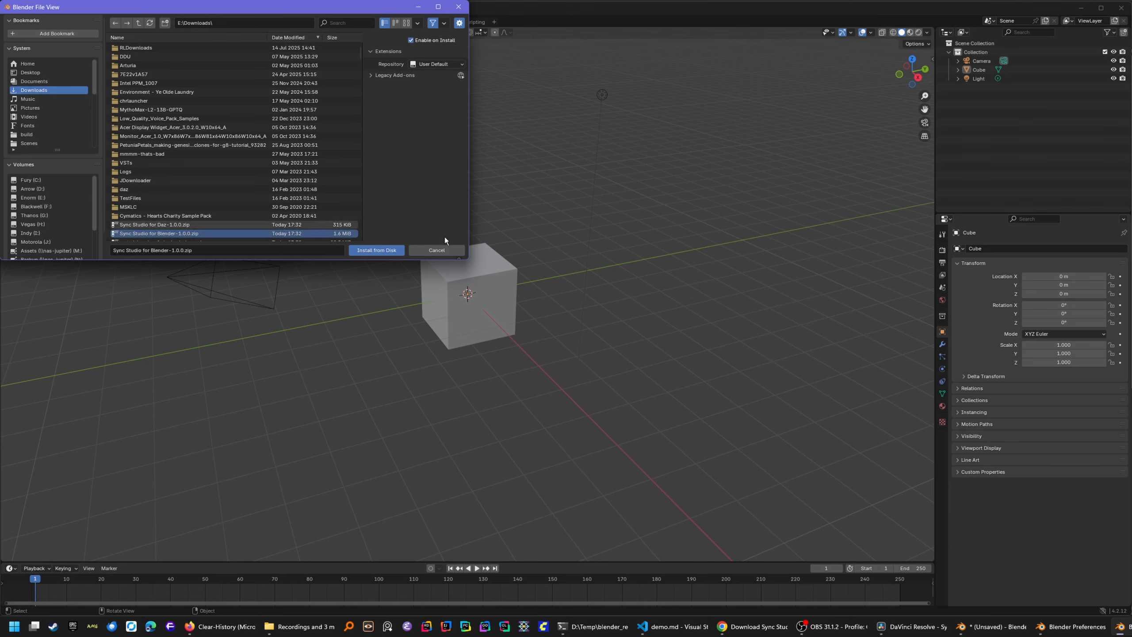
{"action": "left_click", "coordinate": [382, 250]}
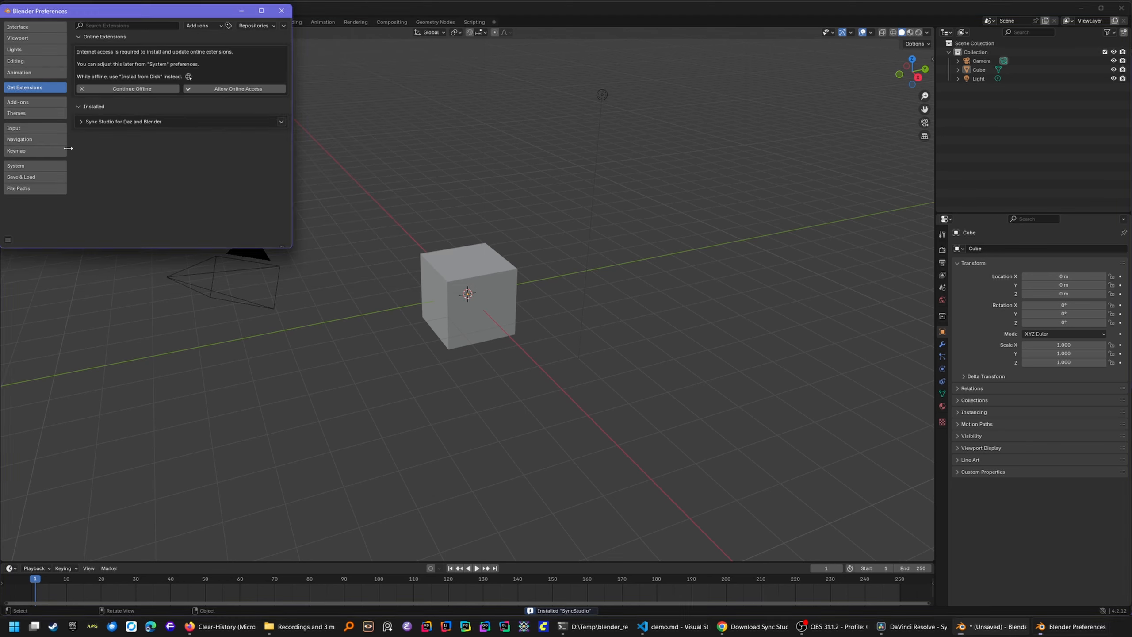
{"action": "left_click", "coordinate": [282, 10]}
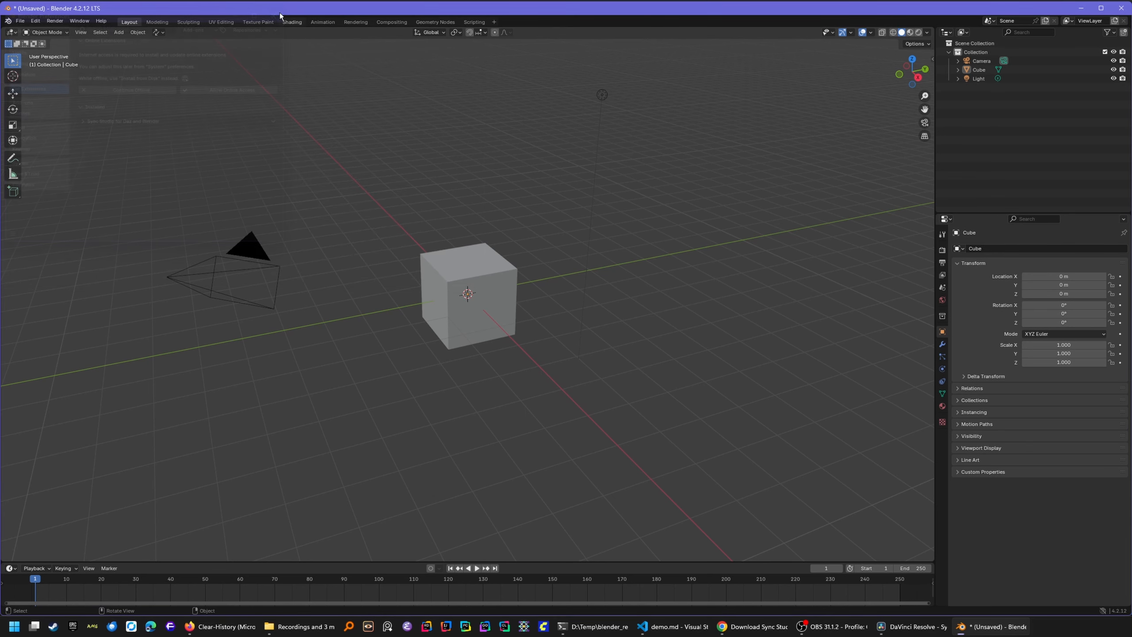
- In the Sync Studio sidebar panel, set the Sync Path folder to D:\My Library\Sync\
{"action": "left_click", "coordinate": [935, 54]}
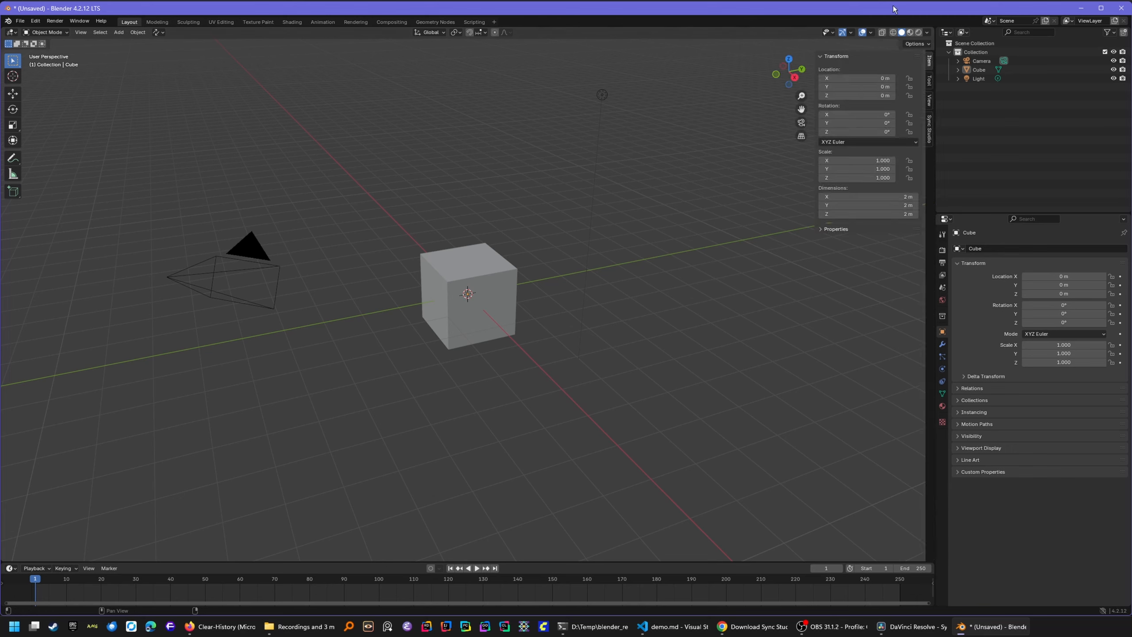
{"action": "left_click", "coordinate": [929, 127]}
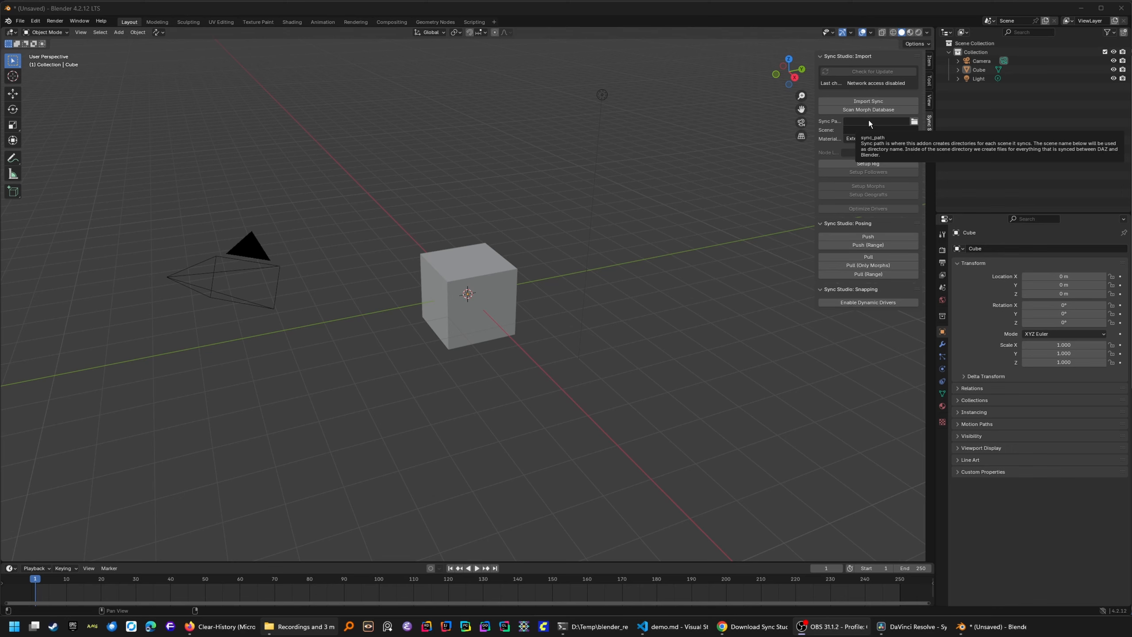
{"action": "left_click", "coordinate": [914, 121]}
{"action": "scroll", "coordinate": [373, 277], "scroll_direction": "down", "scroll_amount": 2}
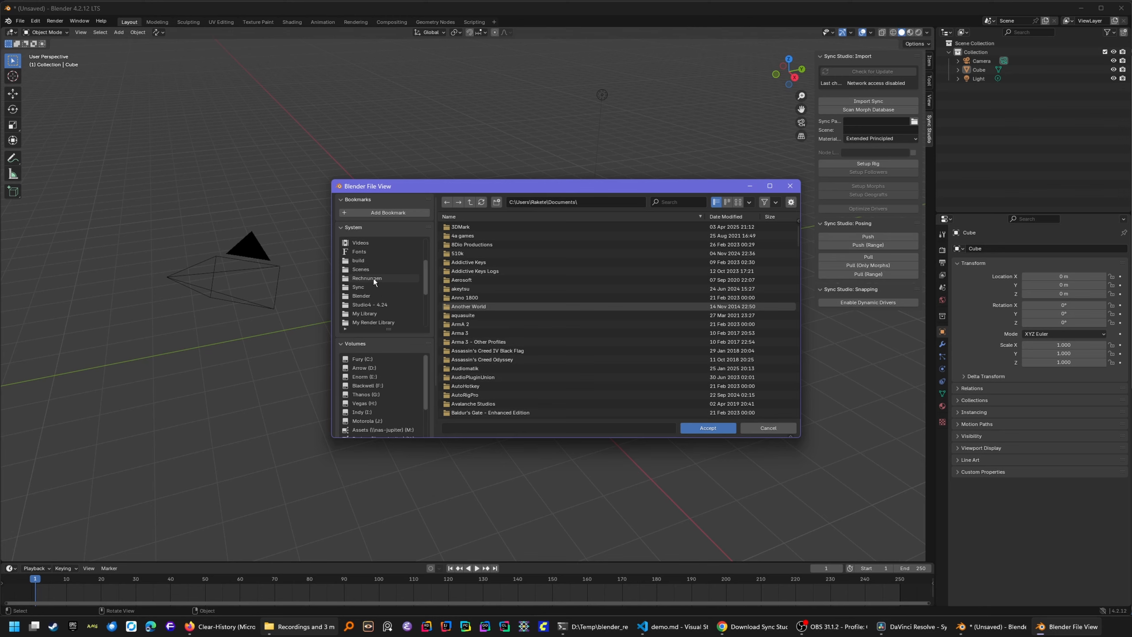
{"action": "left_click", "coordinate": [369, 303]}
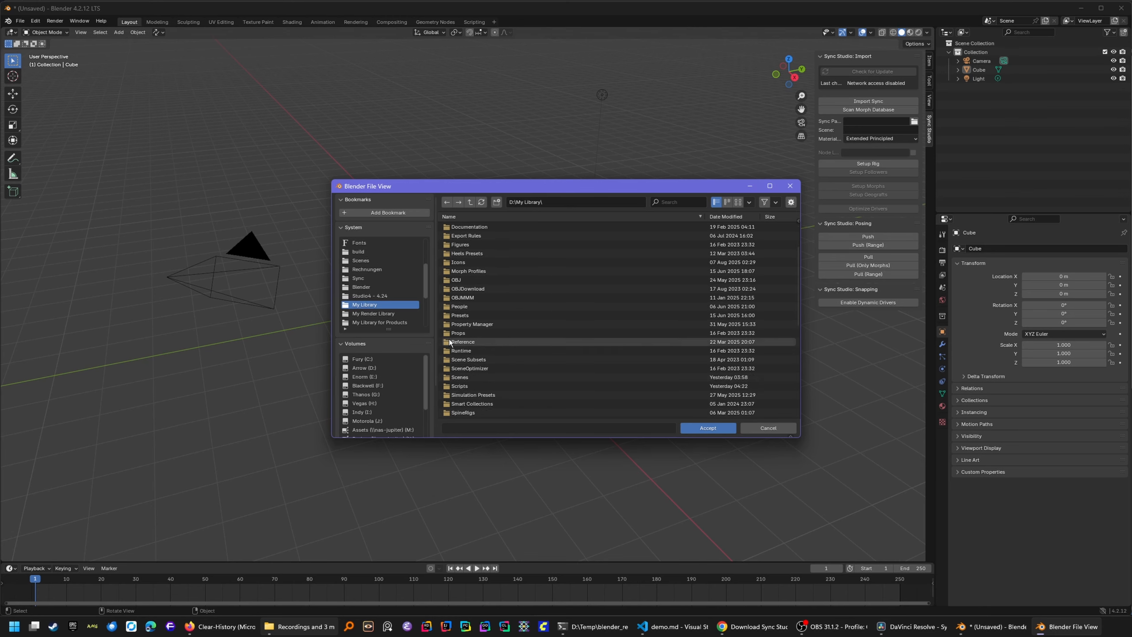
{"action": "scroll", "coordinate": [481, 366], "scroll_direction": "down", "scroll_amount": 3}
{"action": "double_click", "coordinate": [461, 353]}
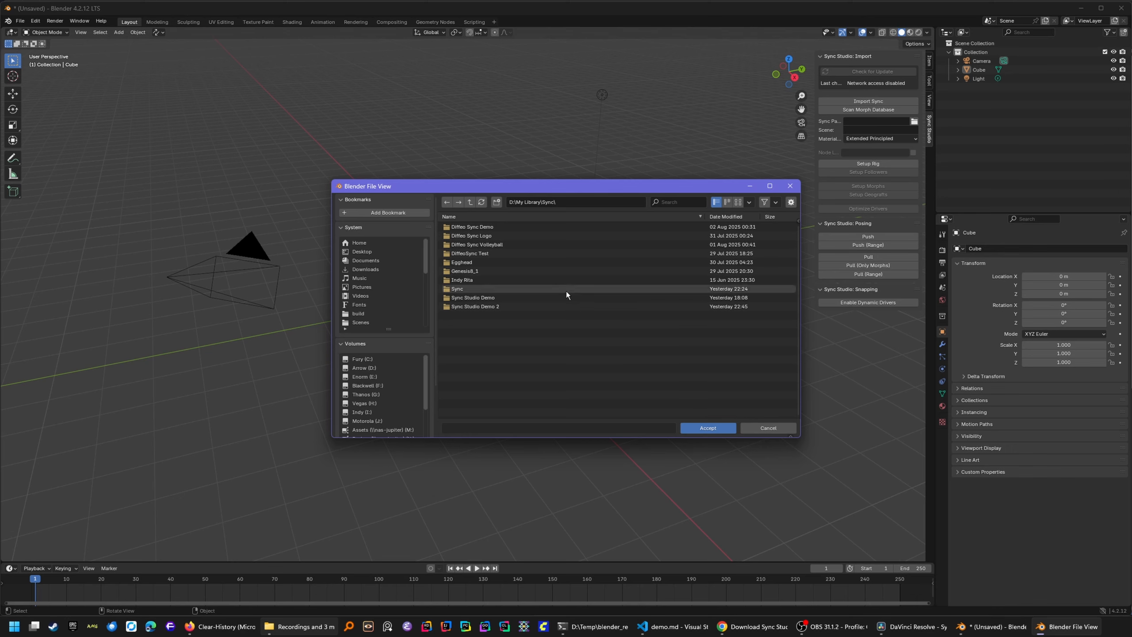
{"action": "left_click", "coordinate": [705, 428]}
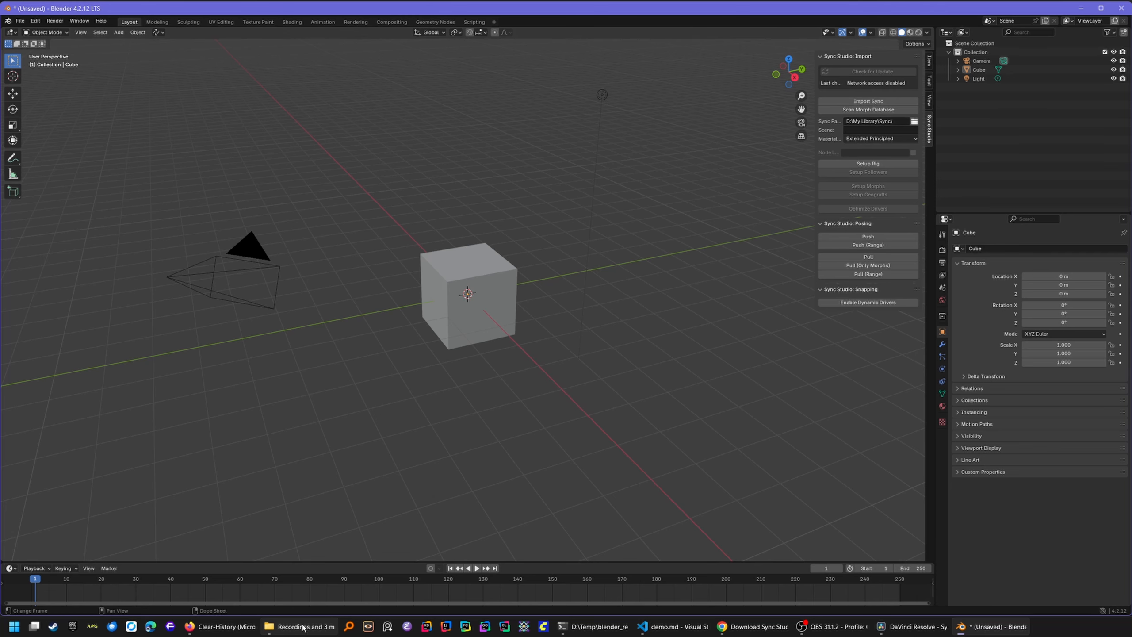
- Open Studio4\temp\SyncStudio\settings.json in Notepad to confirm it stores D:\My Library\Sync
{"action": "key", "text": "alt+Tab"}
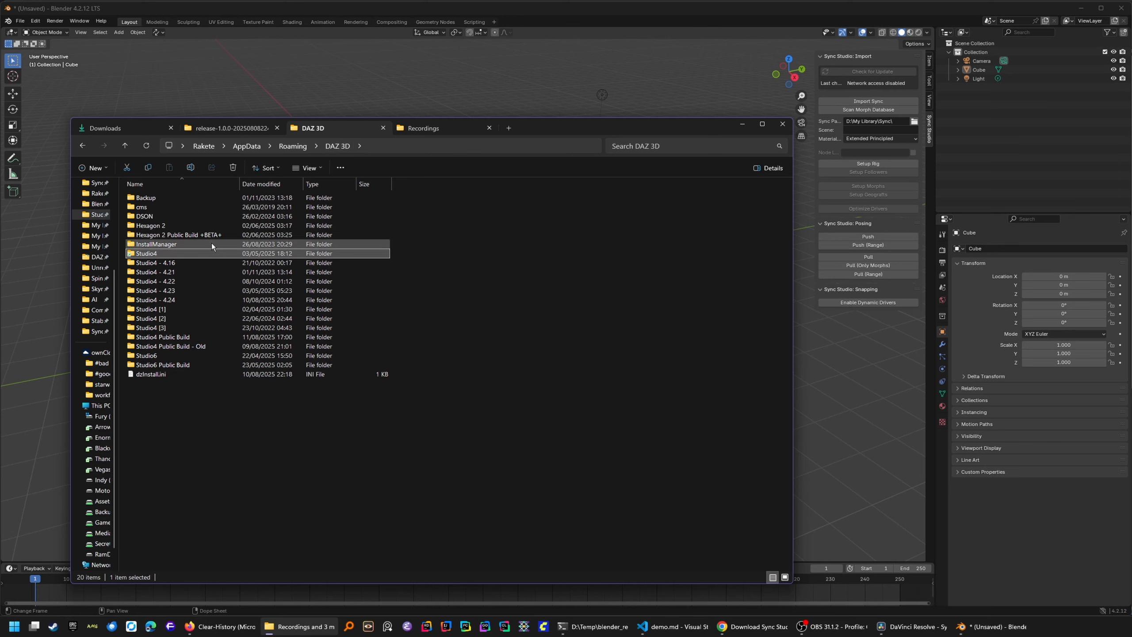
{"action": "double_click", "coordinate": [182, 252]}
{"action": "double_click", "coordinate": [151, 290]}
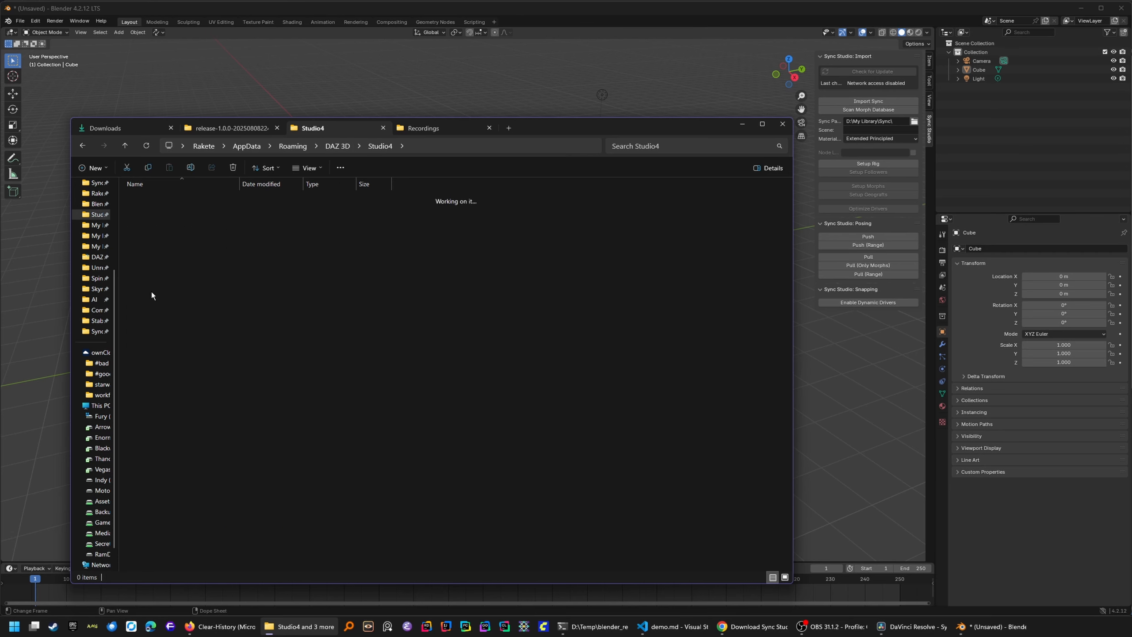
{"action": "left_click", "coordinate": [175, 262]}
{"action": "double_click", "coordinate": [175, 263]}
{"action": "left_click", "coordinate": [173, 197]}
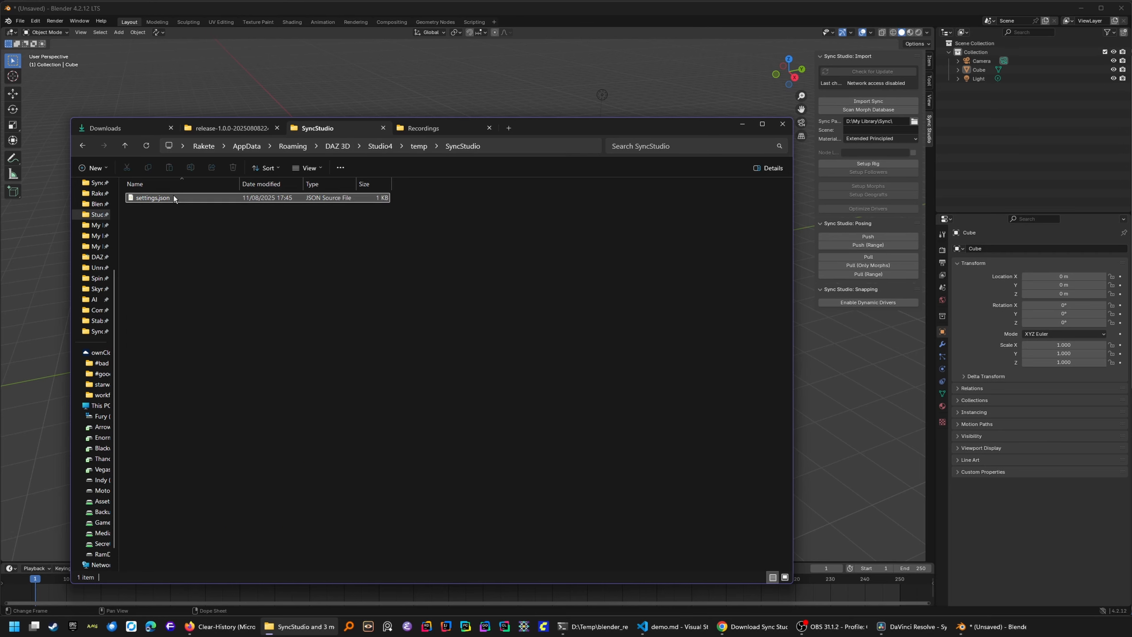
{"action": "right_click", "coordinate": [179, 198]}
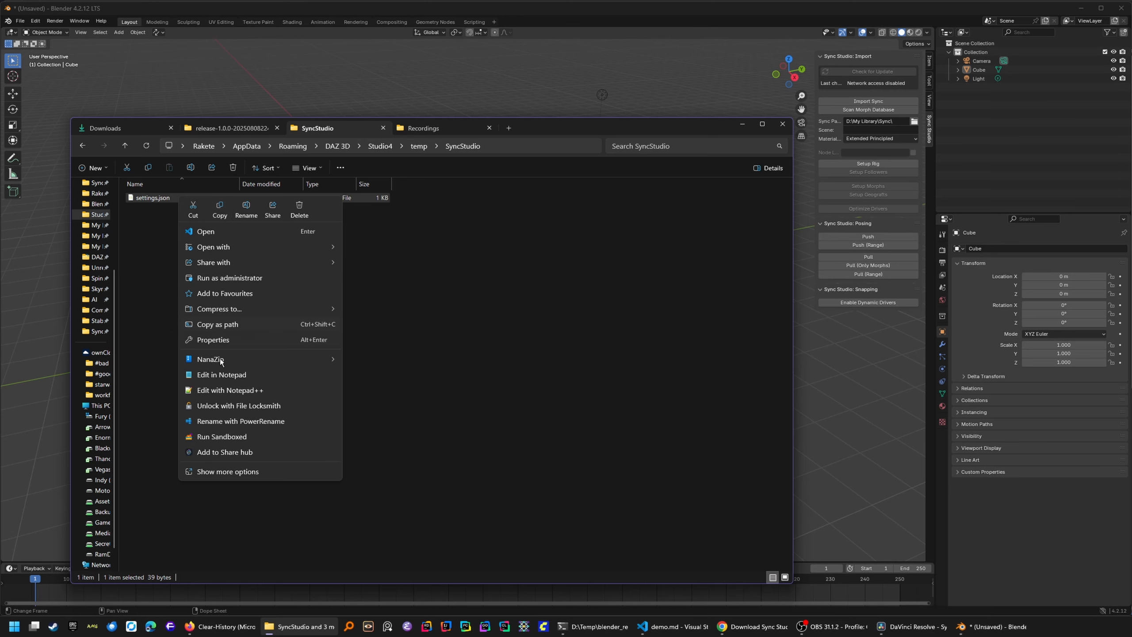
{"action": "left_click", "coordinate": [220, 373]}
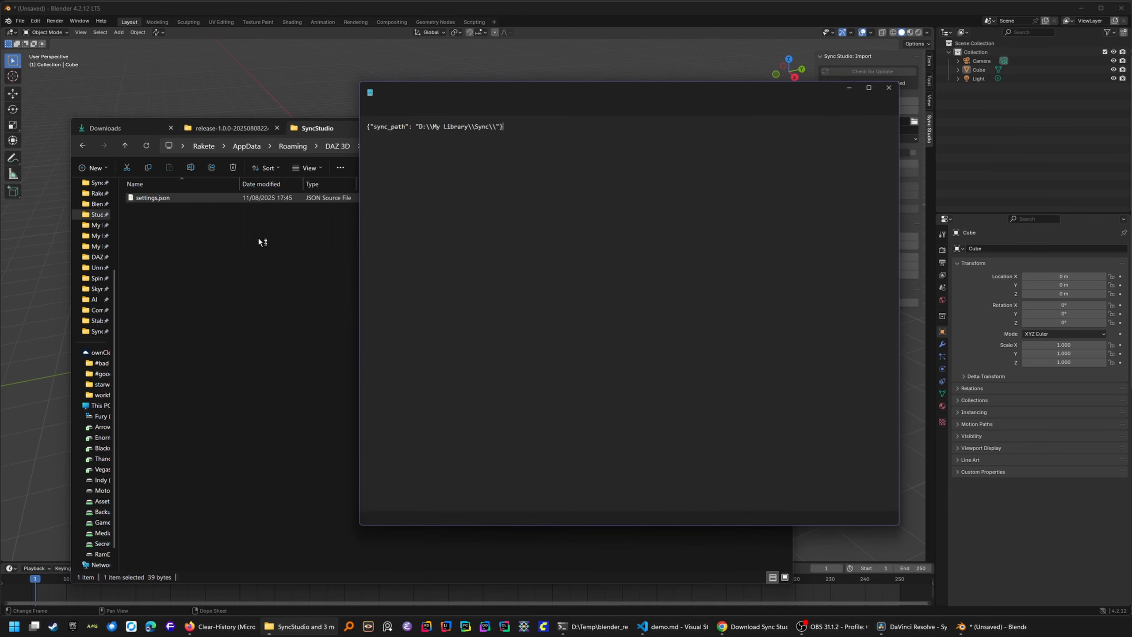
{"action": "left_click", "coordinate": [893, 87]}
{"action": "left_click", "coordinate": [193, 221]}
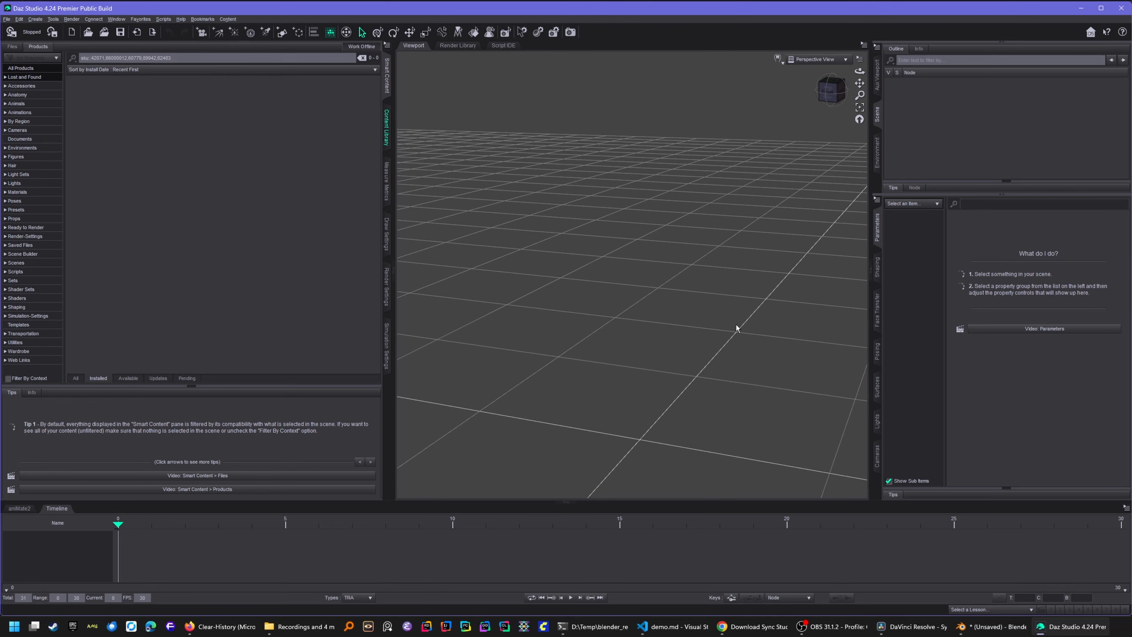
- Show My Test Library in Daz Studio's Content Library, then bring File Explorer back up
{"action": "left_click", "coordinate": [386, 129]}
{"action": "left_click", "coordinate": [57, 105]}
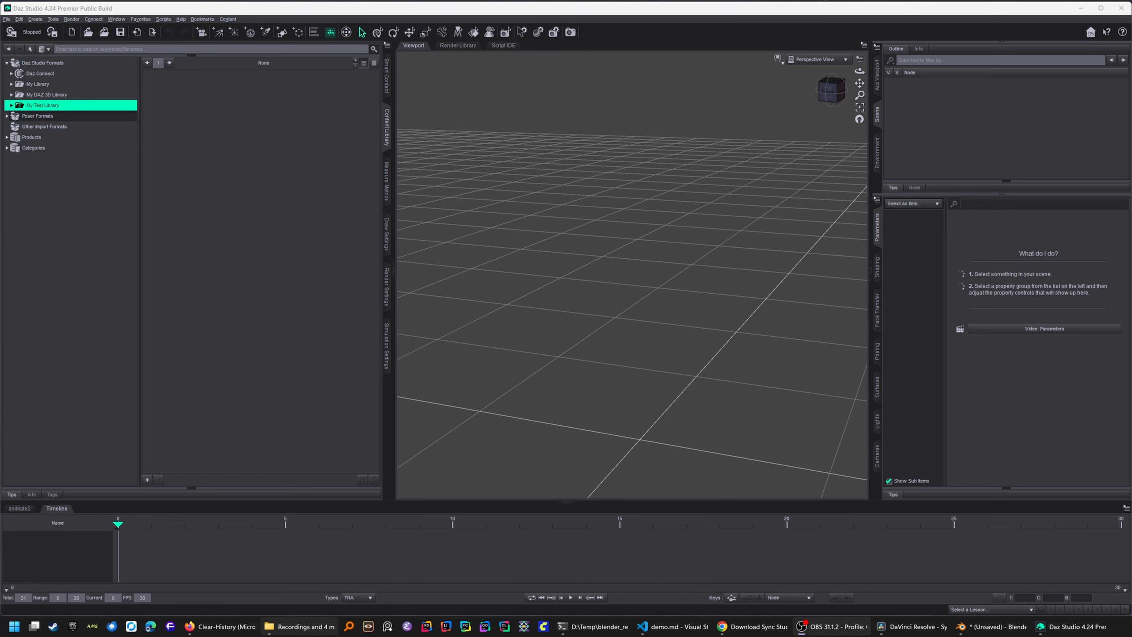
{"action": "left_click", "coordinate": [301, 626]}
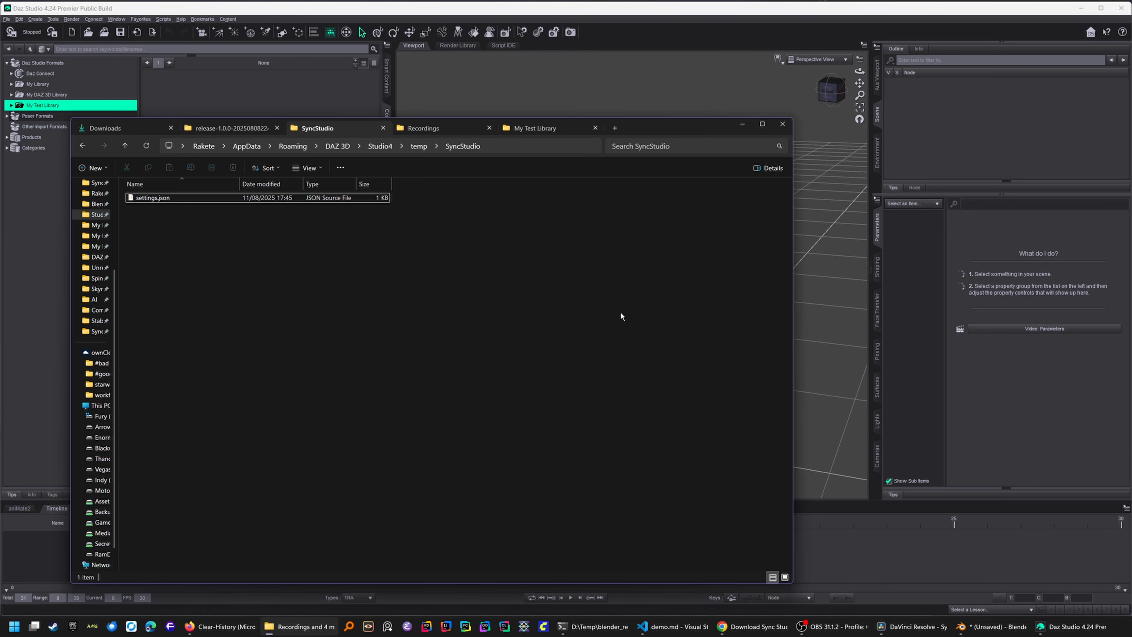
- Extract Sync Studio for Daz-1.0.0.zip's Documentation, Runtime and Scripts folders into My Test Library, overwriting existing files
{"action": "left_click", "coordinate": [105, 127]}
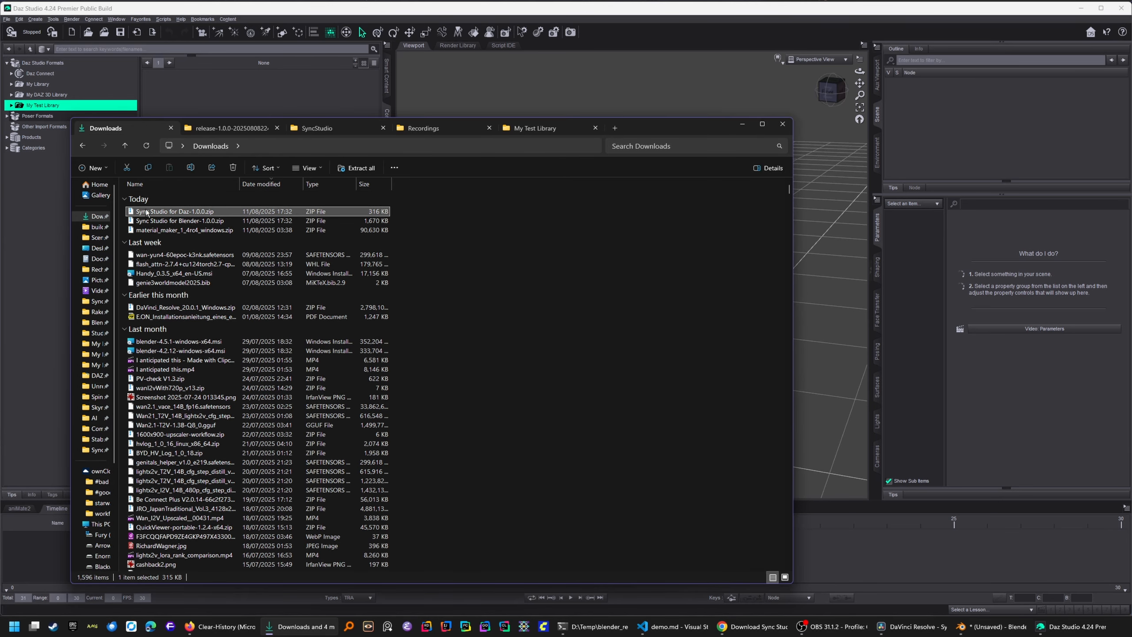
{"action": "double_click", "coordinate": [204, 213]}
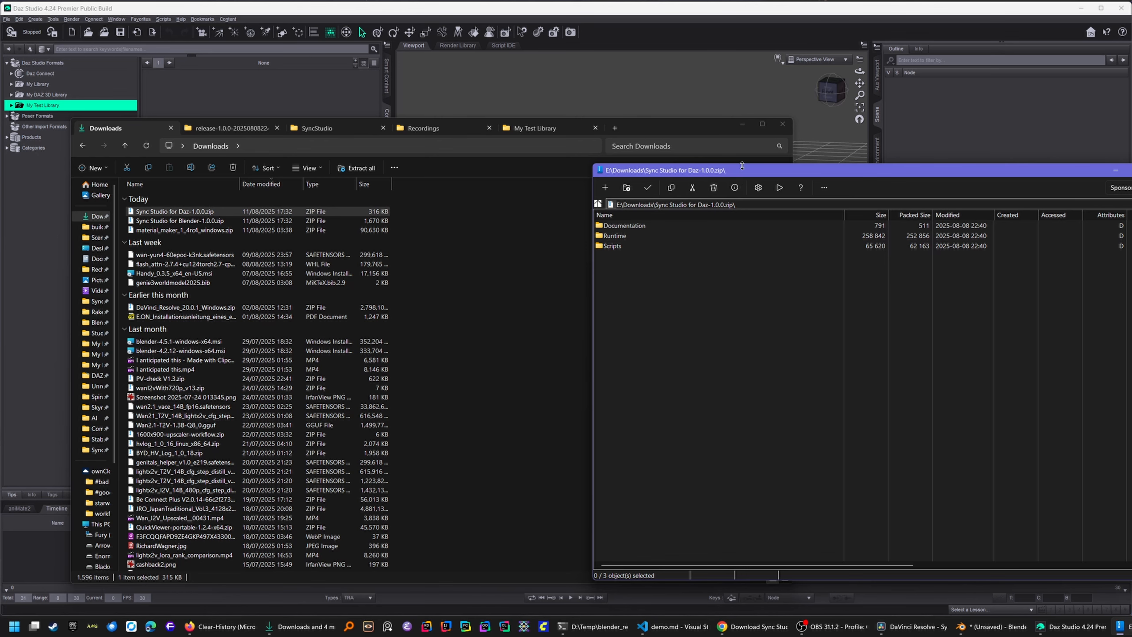
{"action": "left_click_drag", "start_coordinate": [740, 171], "coordinate": [824, 160]}
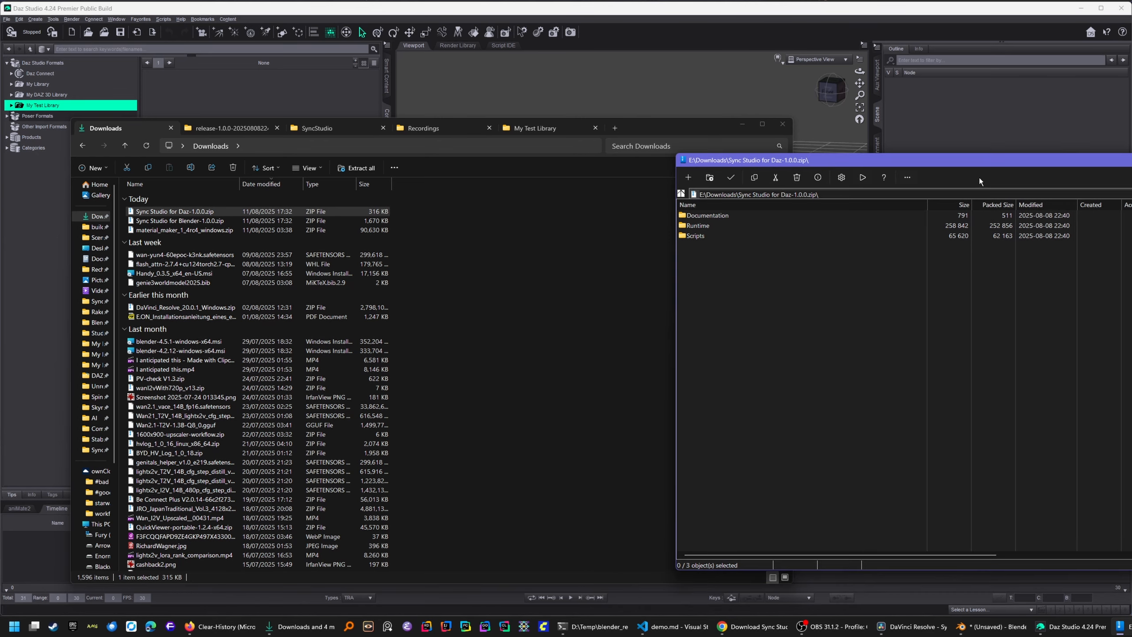
{"action": "left_click", "coordinate": [551, 129]}
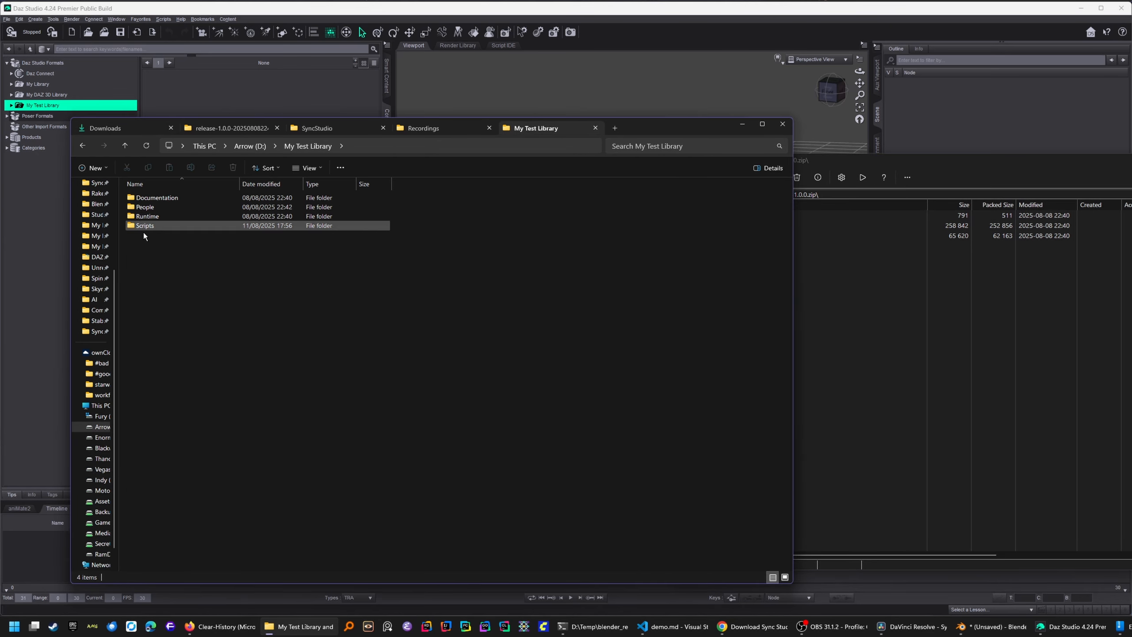
{"action": "left_click", "coordinate": [902, 334]}
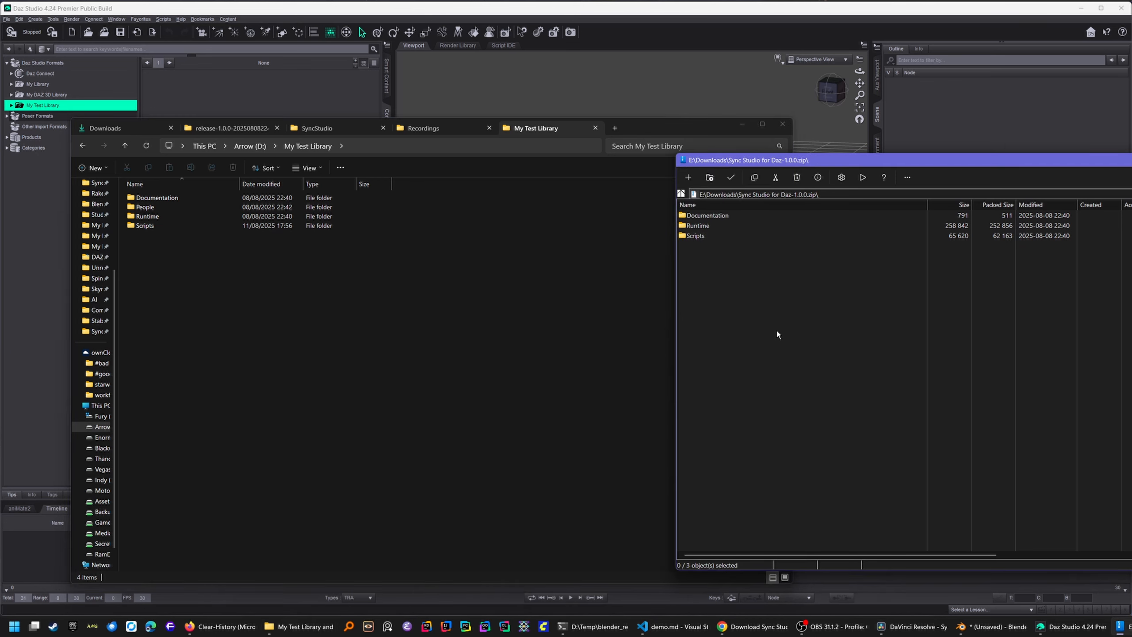
{"action": "left_click_drag", "start_coordinate": [760, 285], "coordinate": [211, 341]}
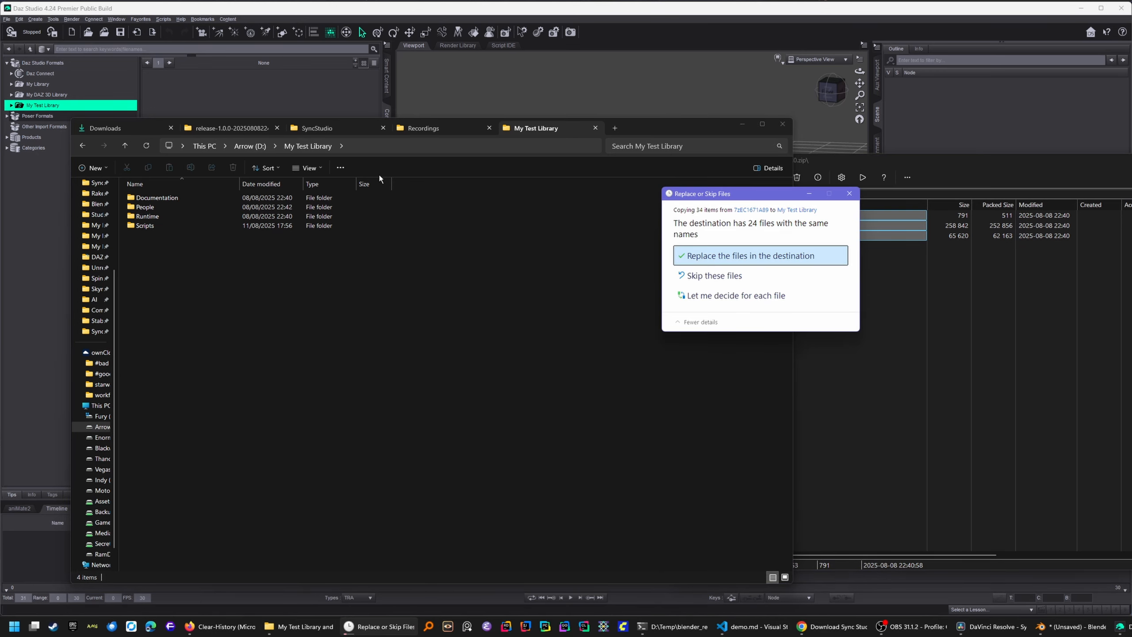
{"action": "left_click", "coordinate": [717, 258]}
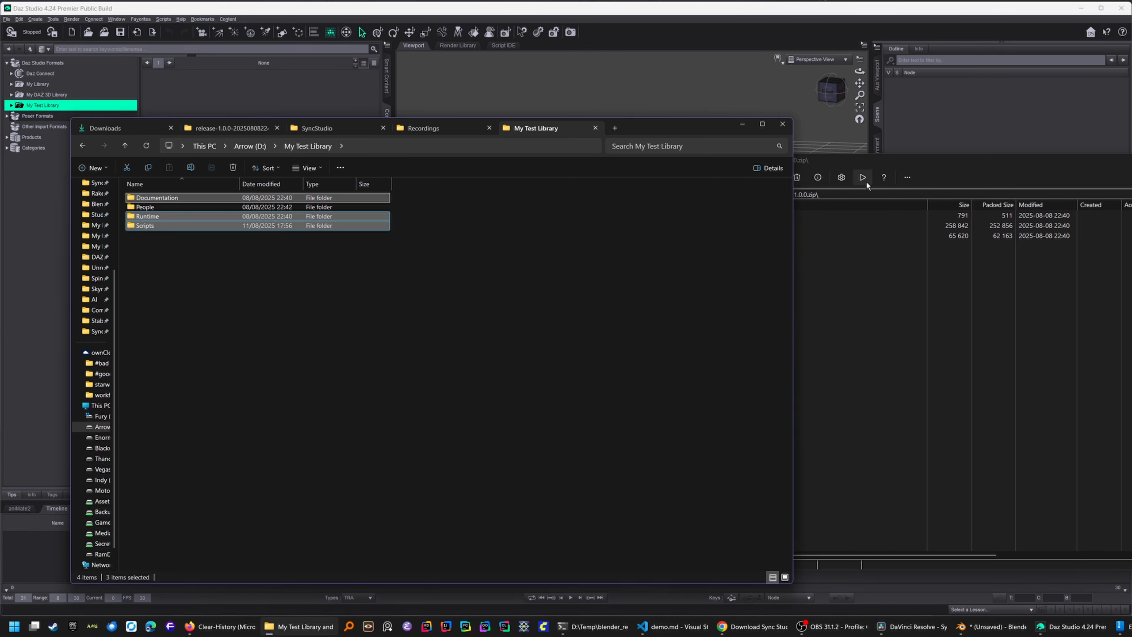
{"action": "left_click", "coordinate": [1131, 161]}
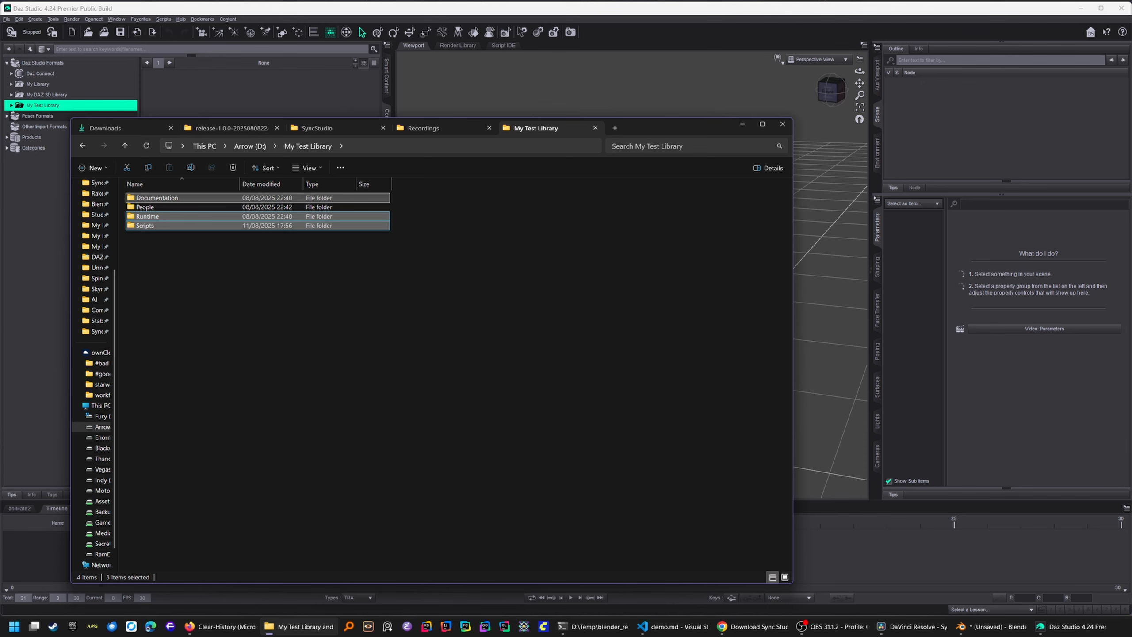
- Run Sync Studio Install Smart Content from My Test Library > Scripts > Schlongborn > SyncStudio > Setup
{"action": "left_click", "coordinate": [775, 12]}
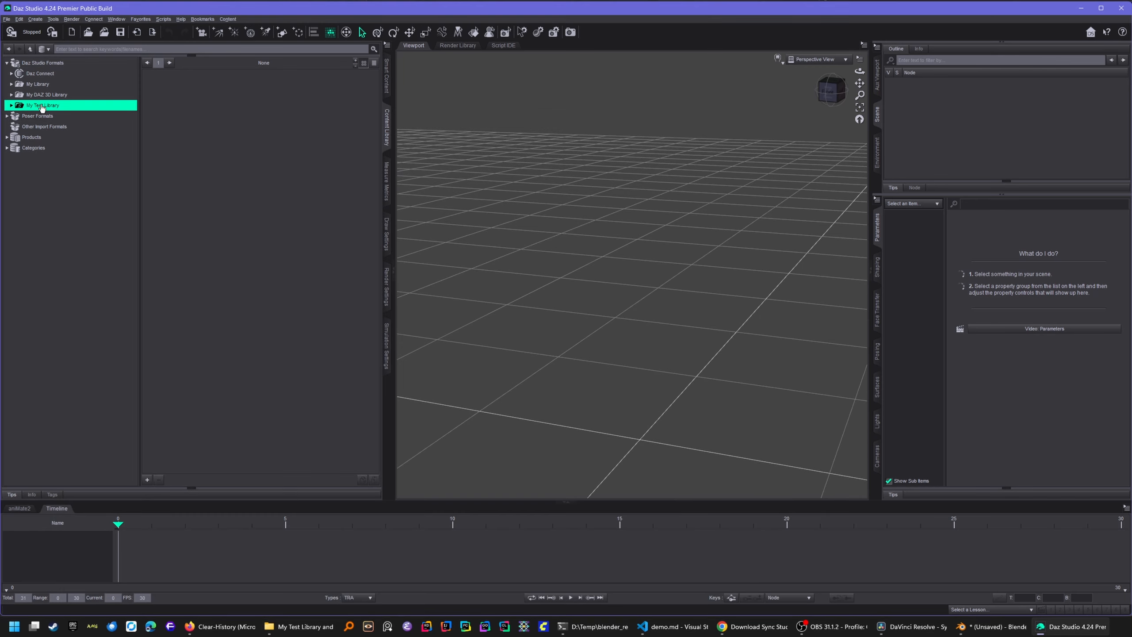
{"action": "left_click", "coordinate": [11, 105]}
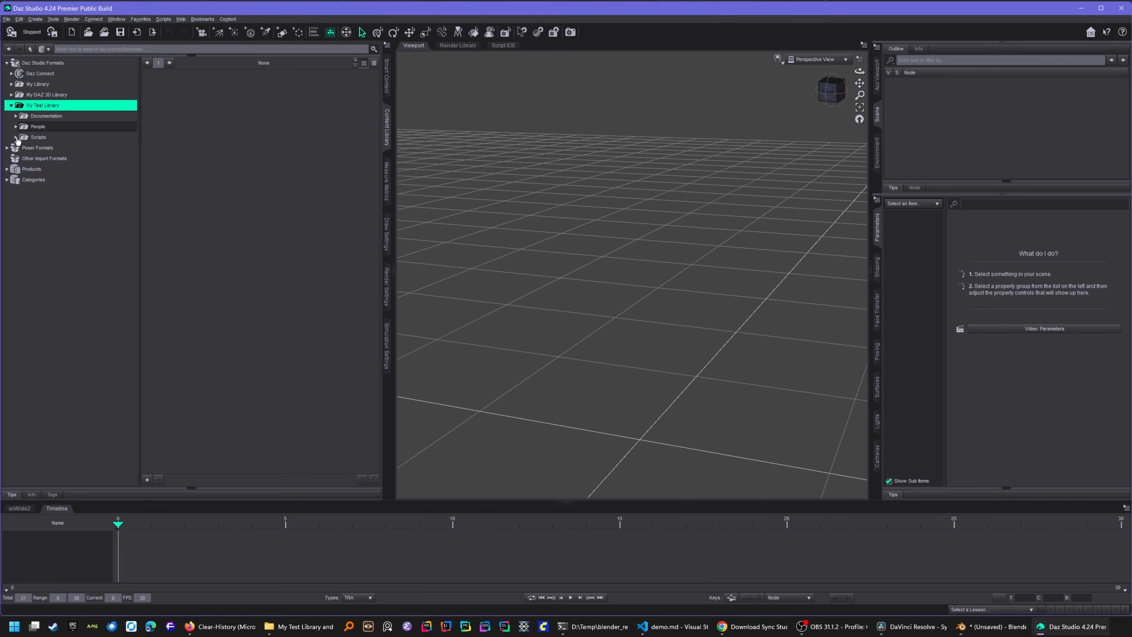
{"action": "left_click", "coordinate": [21, 147]}
{"action": "left_click", "coordinate": [33, 169]}
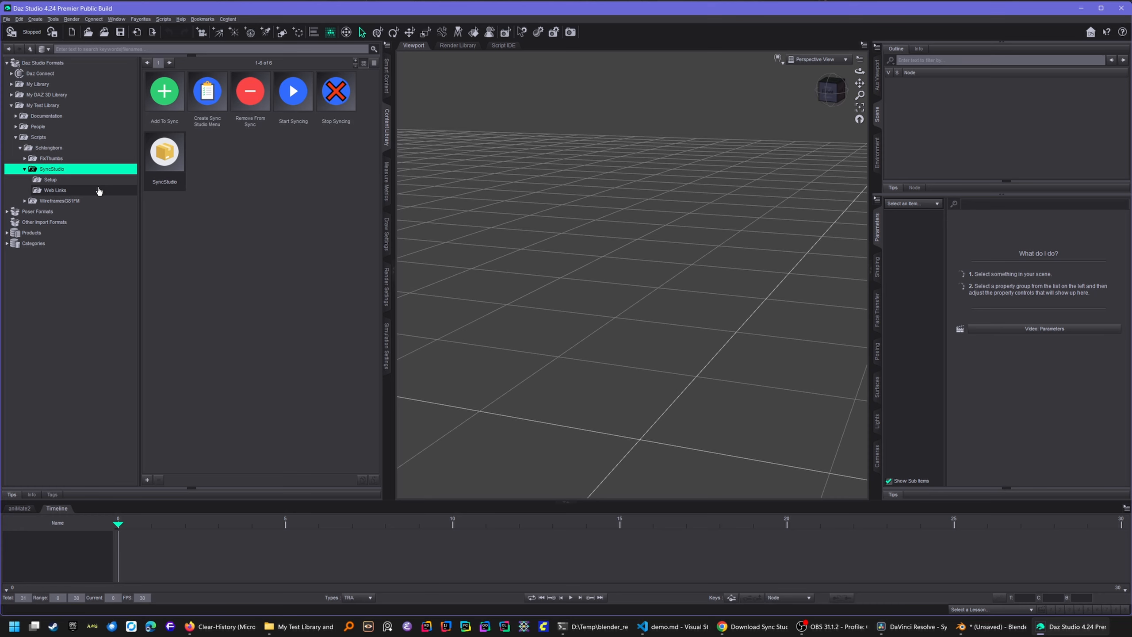
{"action": "left_click", "coordinate": [63, 179]}
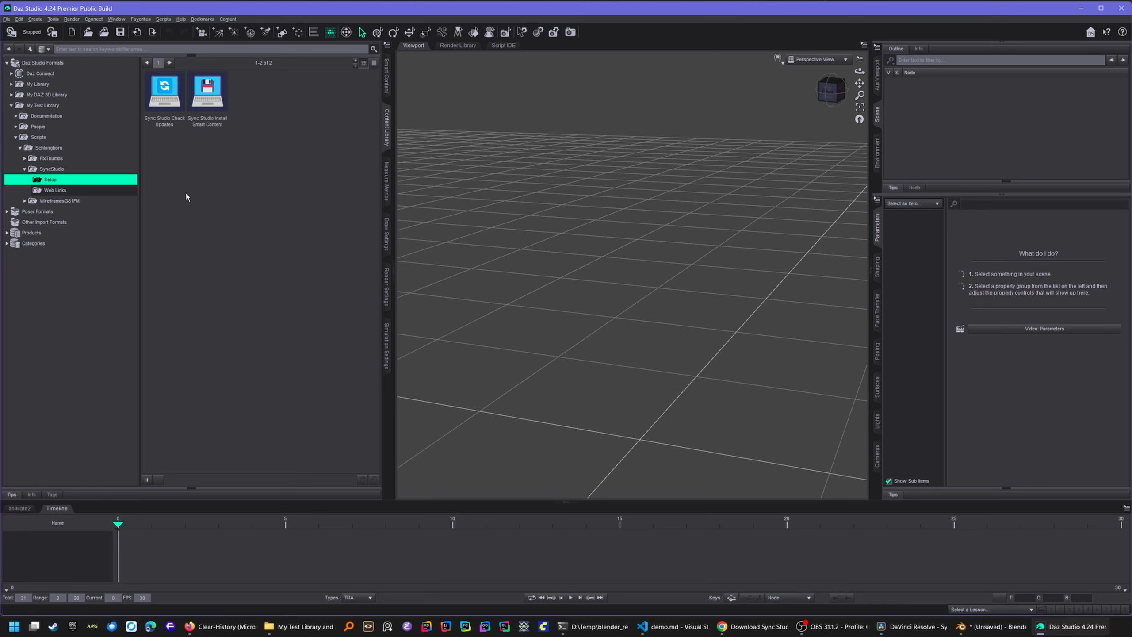
{"action": "left_click", "coordinate": [206, 94]}
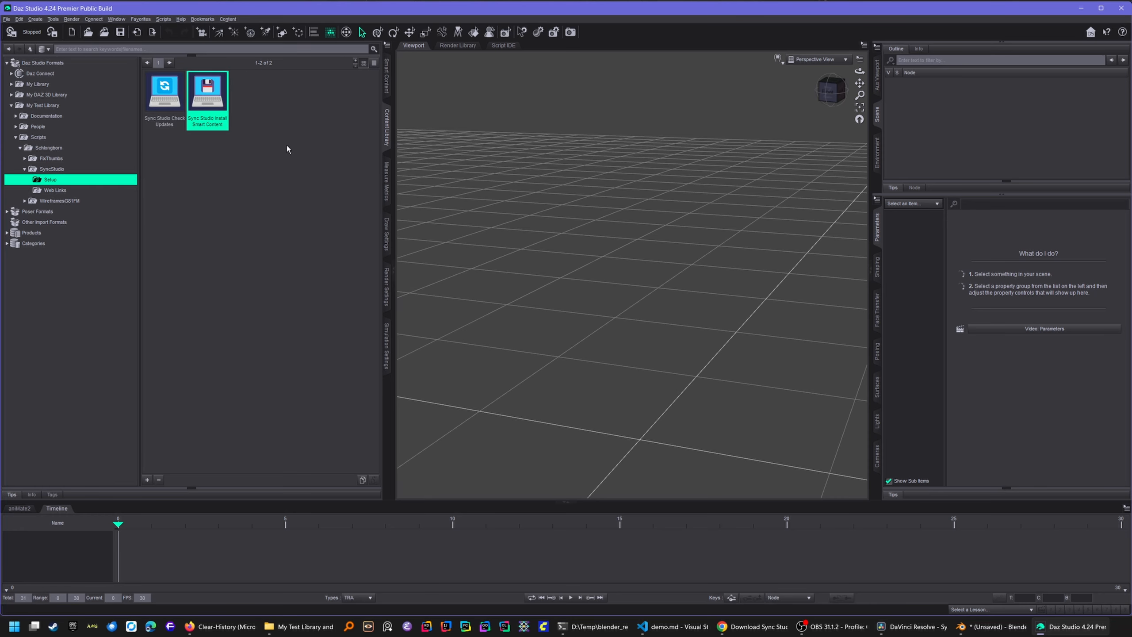
{"action": "double_click", "coordinate": [207, 91]}
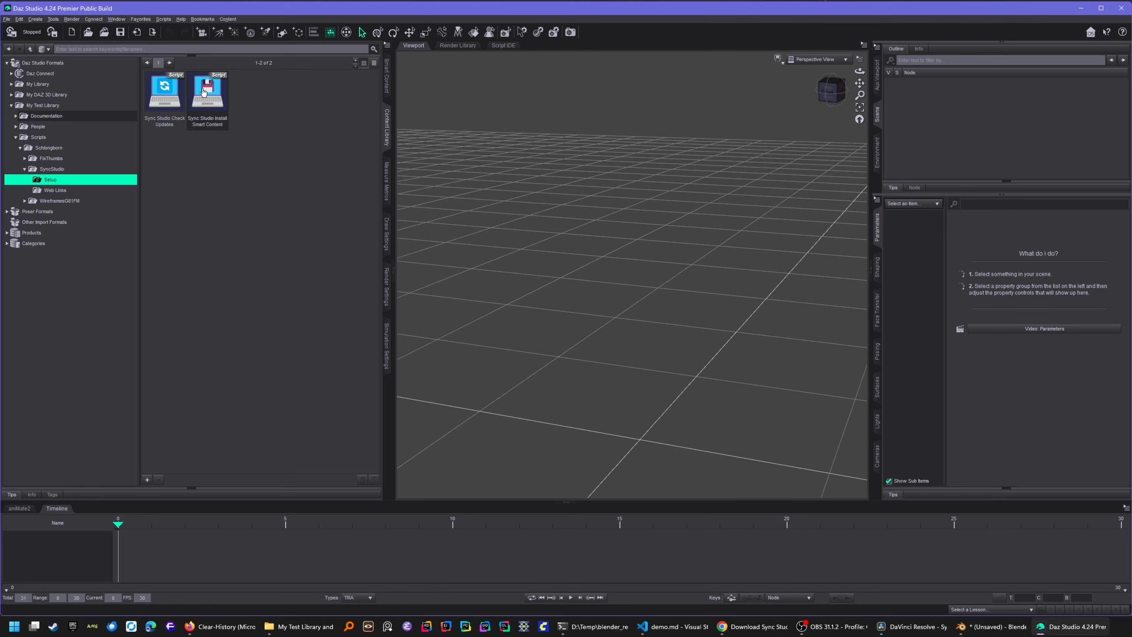
{"action": "left_click", "coordinate": [389, 73]}
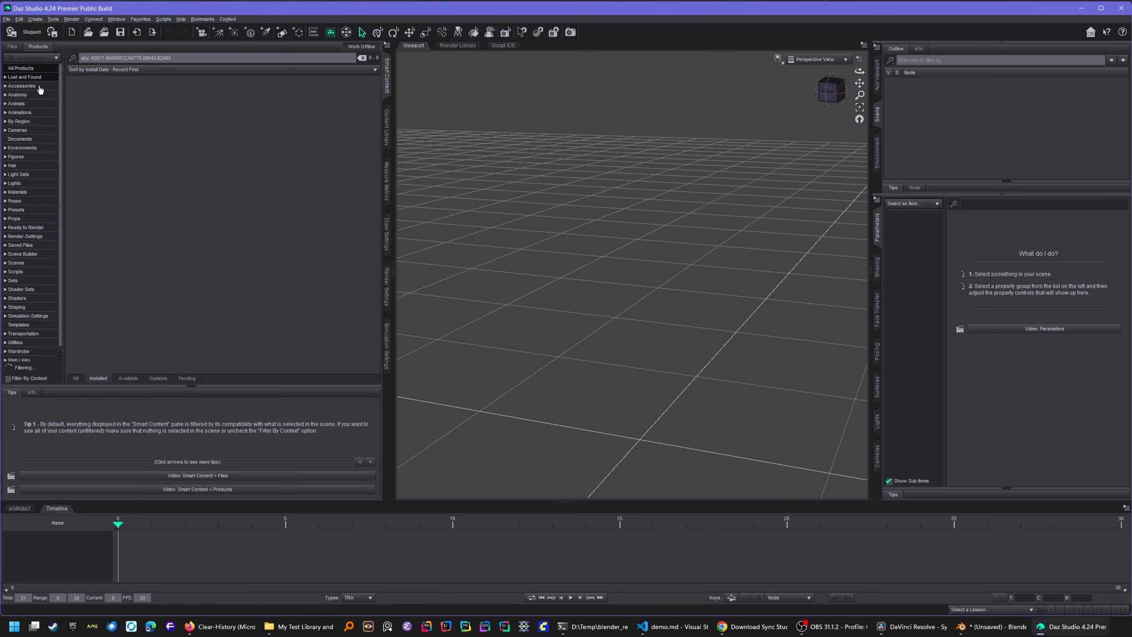
{"action": "left_click", "coordinate": [20, 69]}
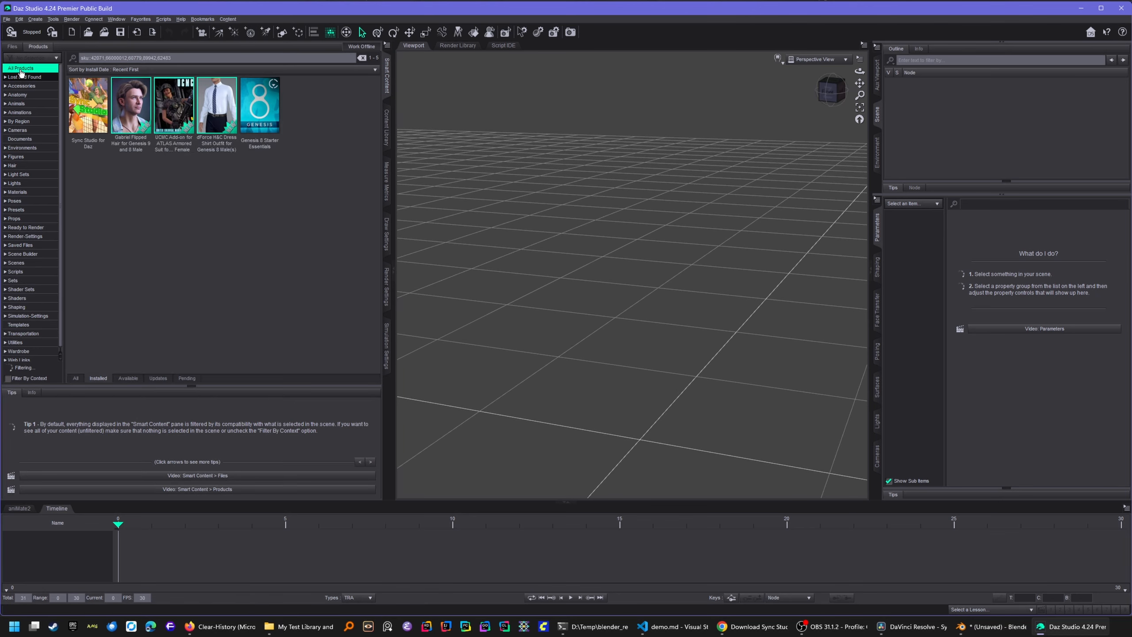
{"action": "double_click", "coordinate": [92, 115]}
{"action": "left_click", "coordinate": [36, 136]}
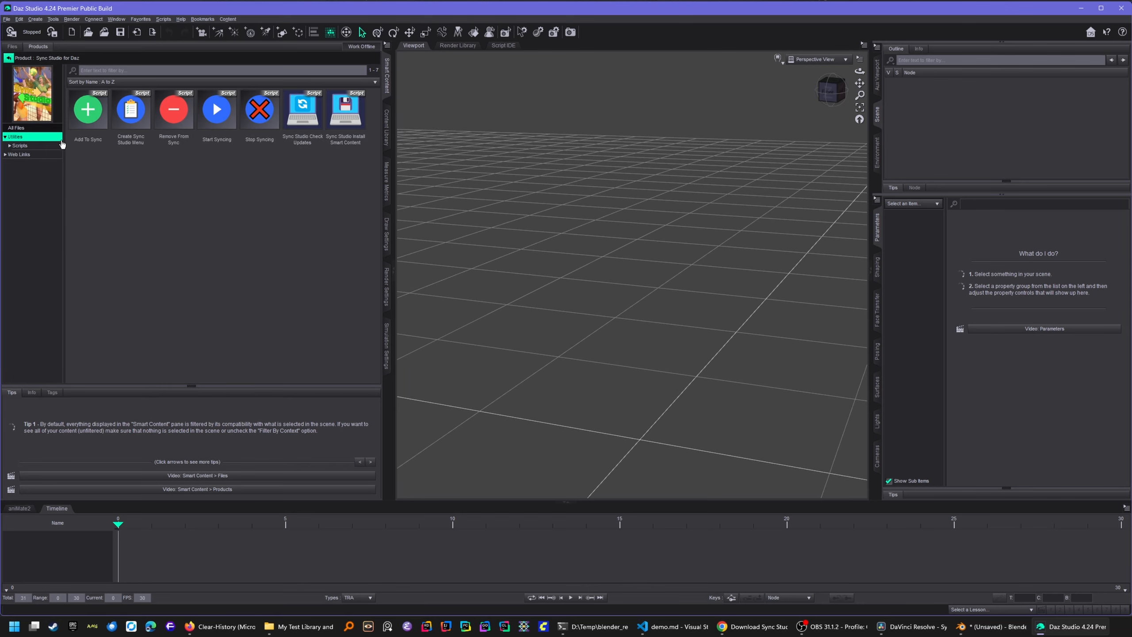
{"action": "left_click", "coordinate": [20, 146]}
{"action": "left_click", "coordinate": [36, 155]}
{"action": "left_click", "coordinate": [37, 163]}
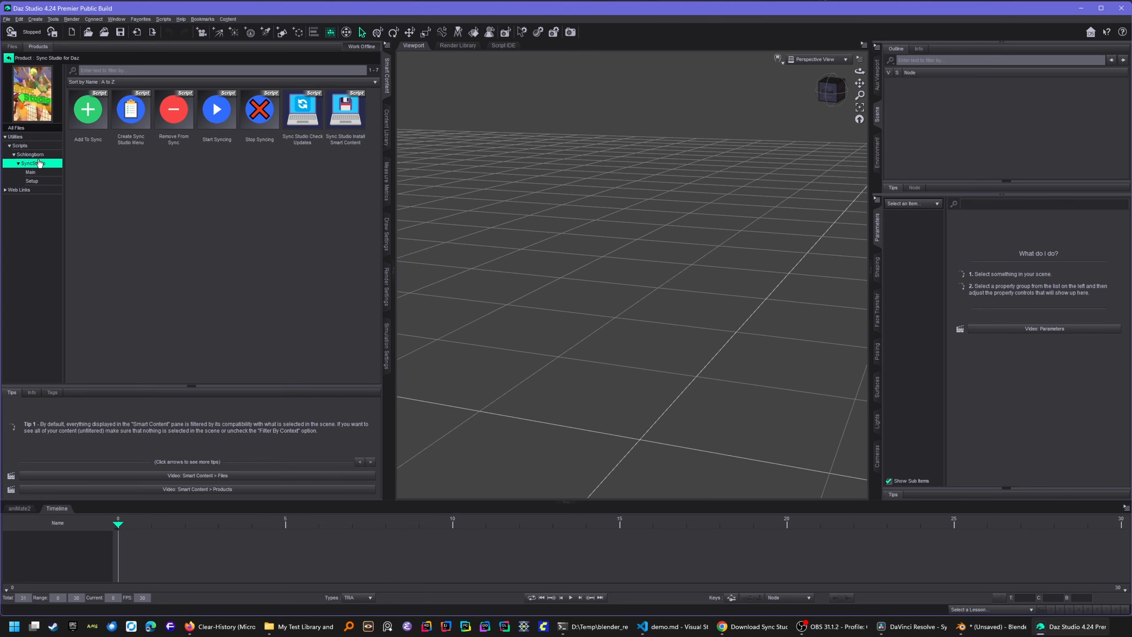
{"action": "left_click", "coordinate": [39, 172]}
{"action": "left_click", "coordinate": [43, 182]}
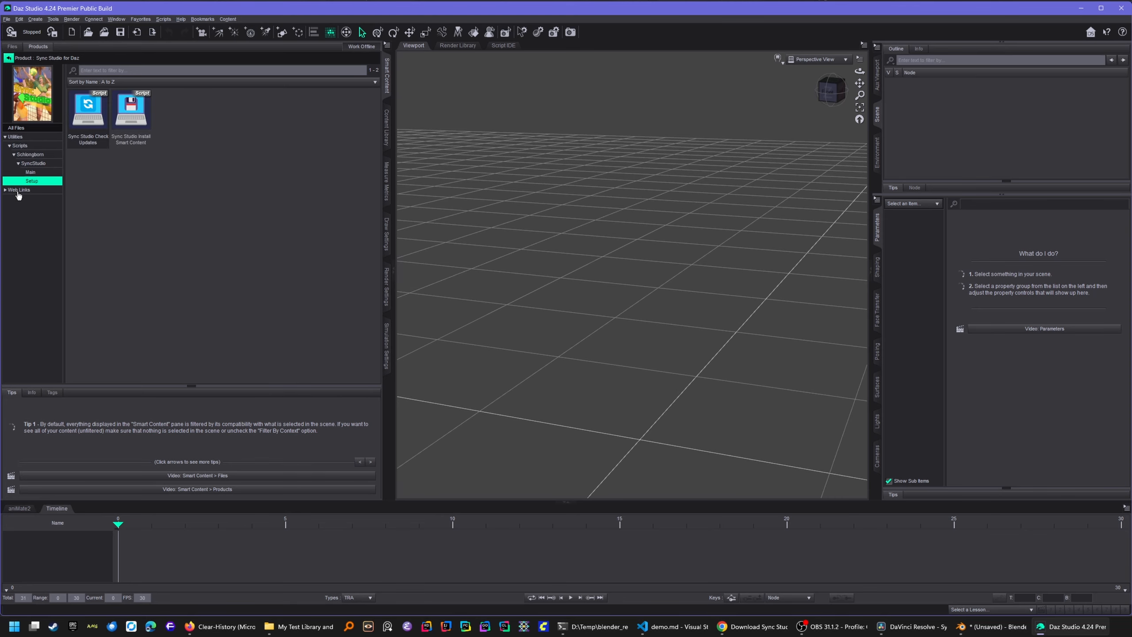
{"action": "left_click", "coordinate": [31, 172]}
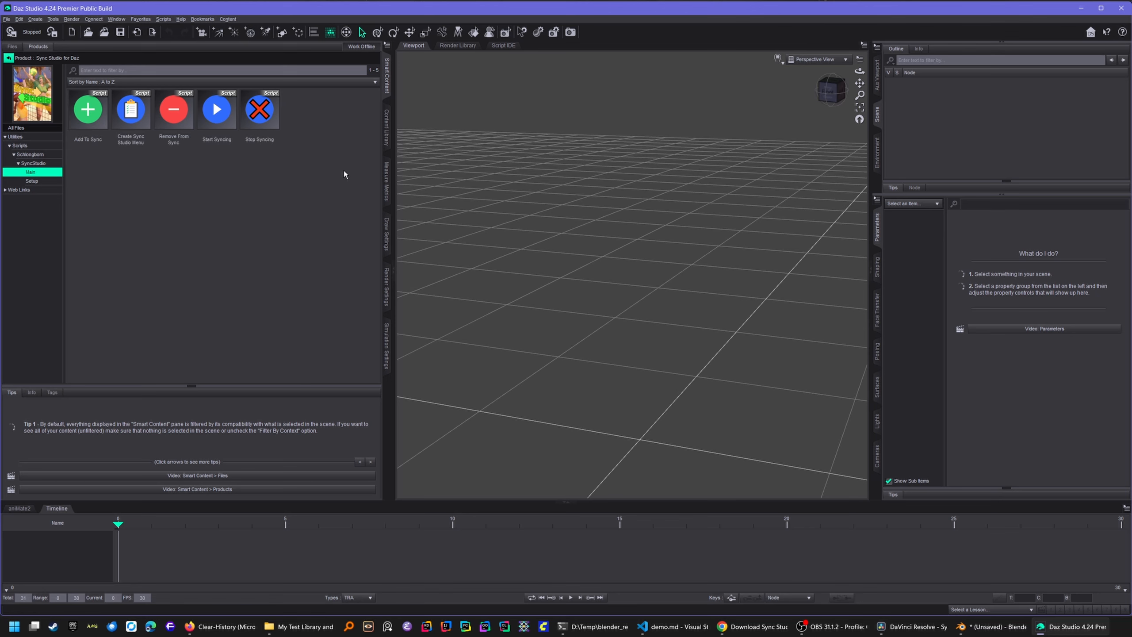
{"action": "left_click", "coordinate": [388, 111]}
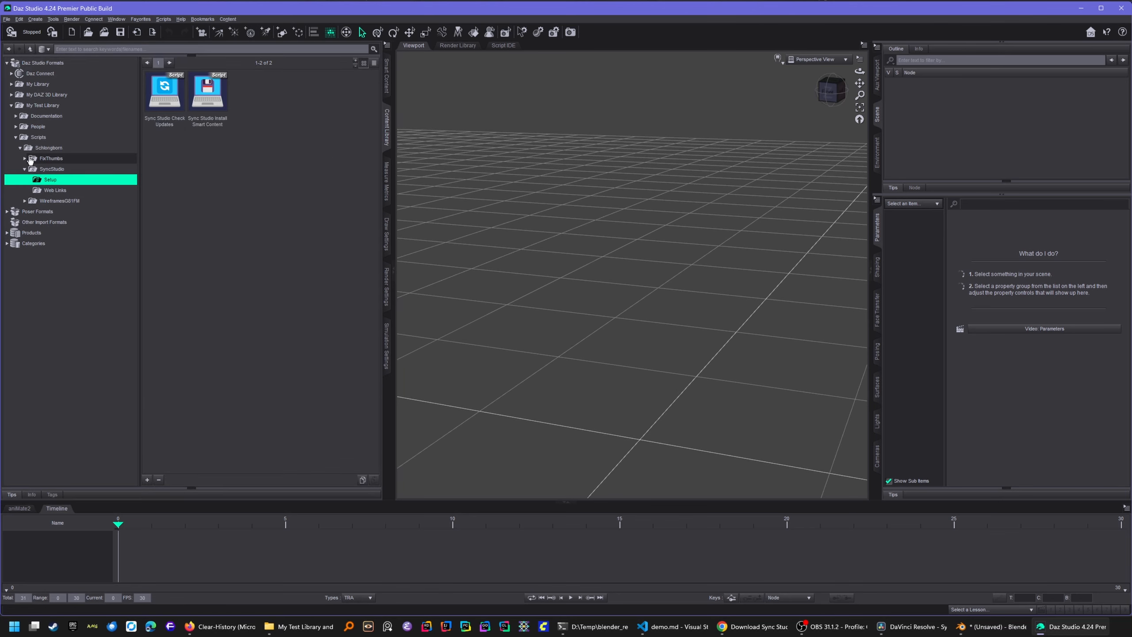
- Run the Create Sync Studio Menu script from the SyncStudio scripts folder
{"action": "left_click", "coordinate": [53, 170]}
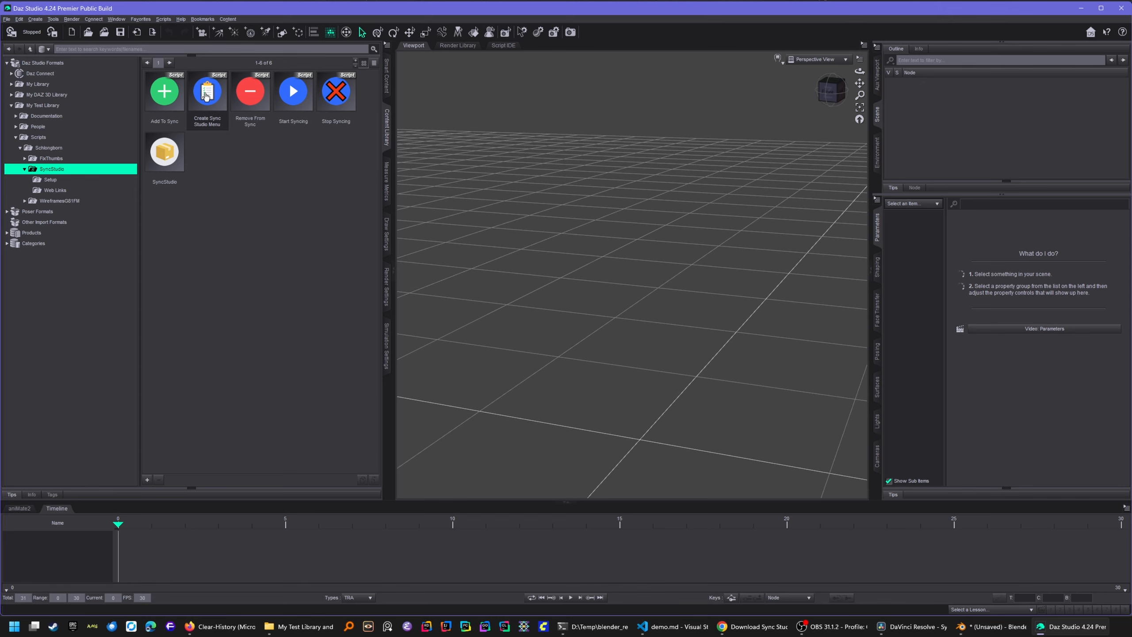
{"action": "mouse_move", "coordinate": [206, 95]}
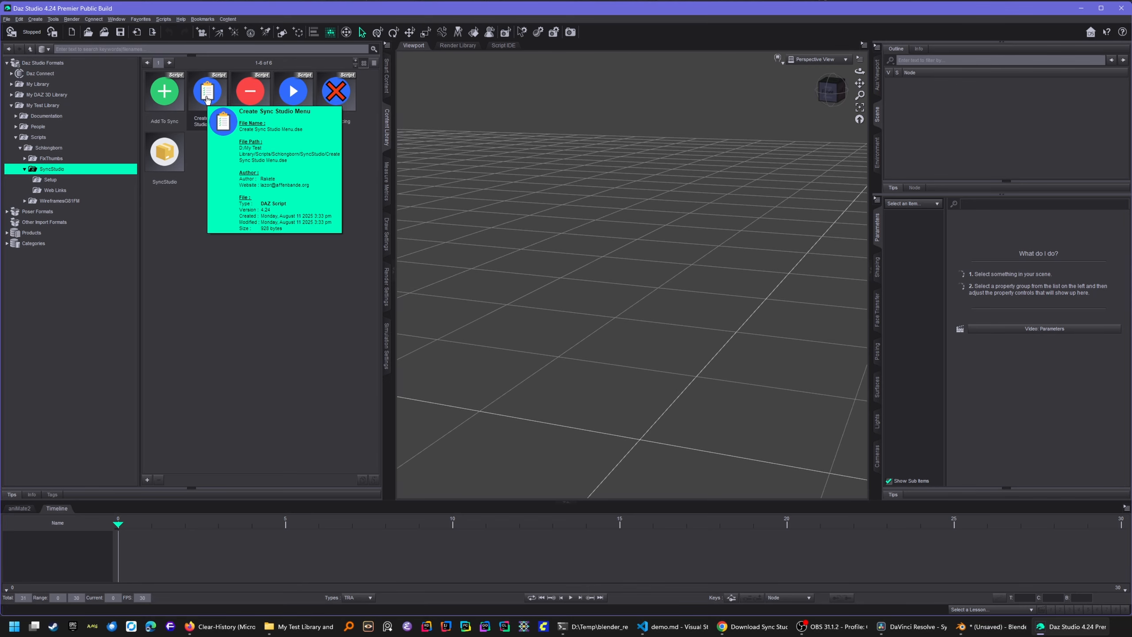
{"action": "double_click", "coordinate": [206, 98]}
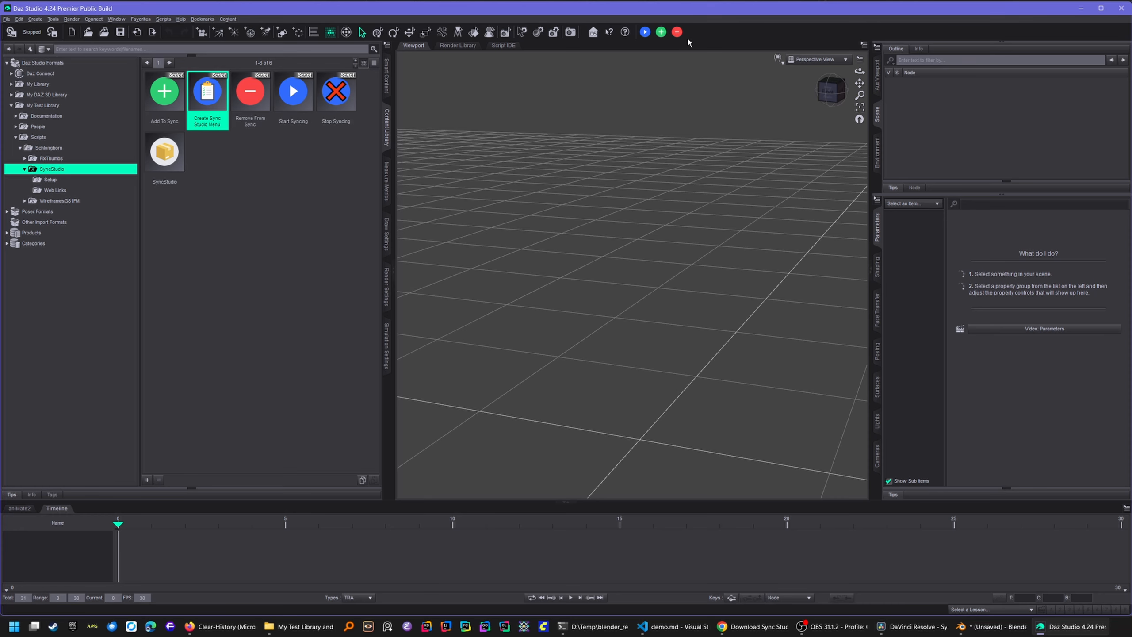
- Start Sync Studio syncing from the new toolbar button and acknowledge the save-scene notice
{"action": "left_click", "coordinate": [645, 33]}
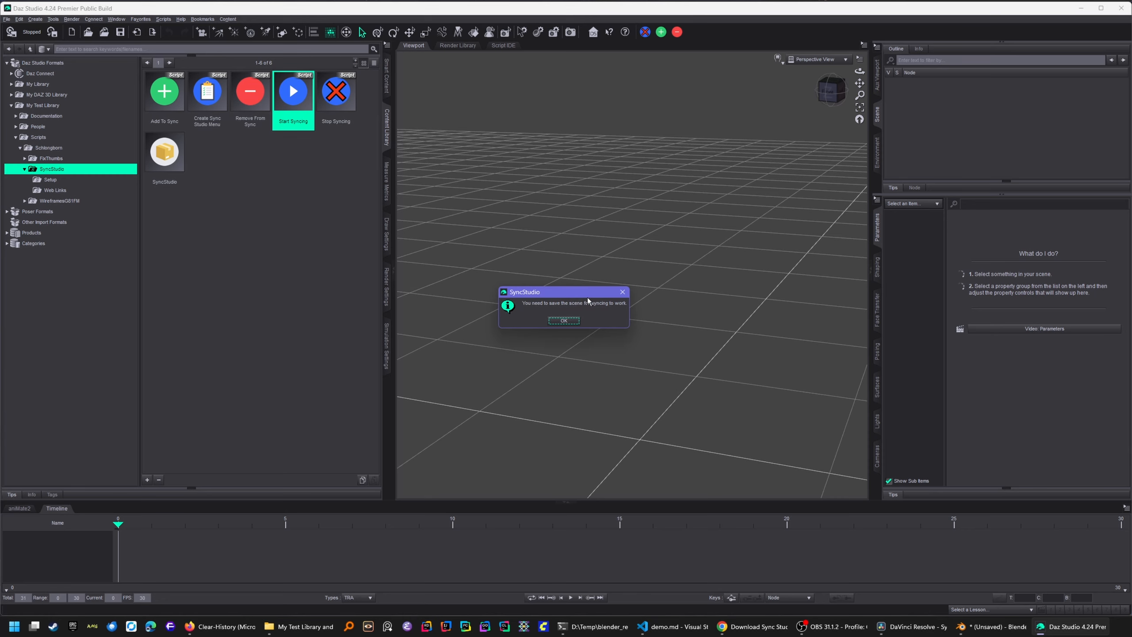
{"action": "left_click", "coordinate": [564, 320]}
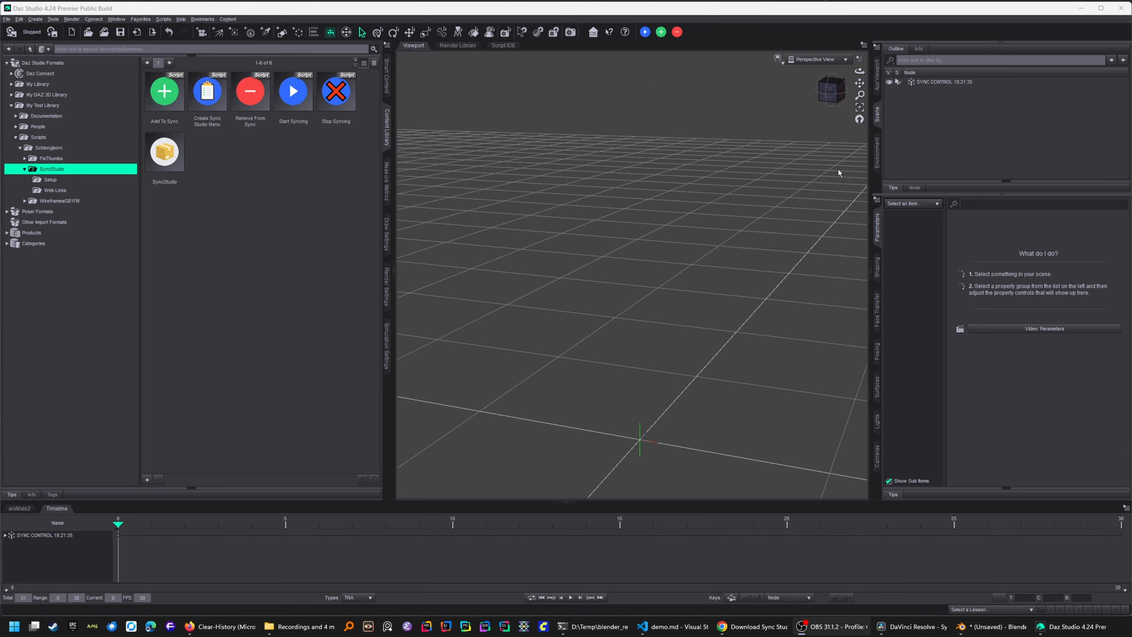
- Select SYNC CONTROL, restart syncing, and choose Browse... for its Watch Folder parameter
{"action": "left_click", "coordinate": [943, 82]}
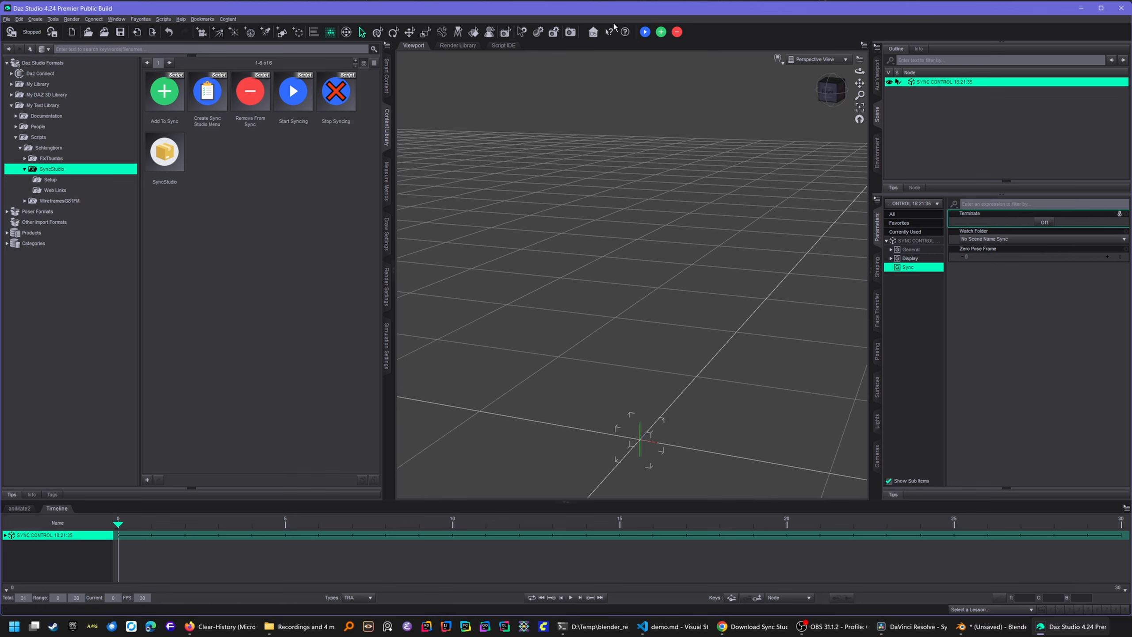
{"action": "left_click", "coordinate": [645, 31]}
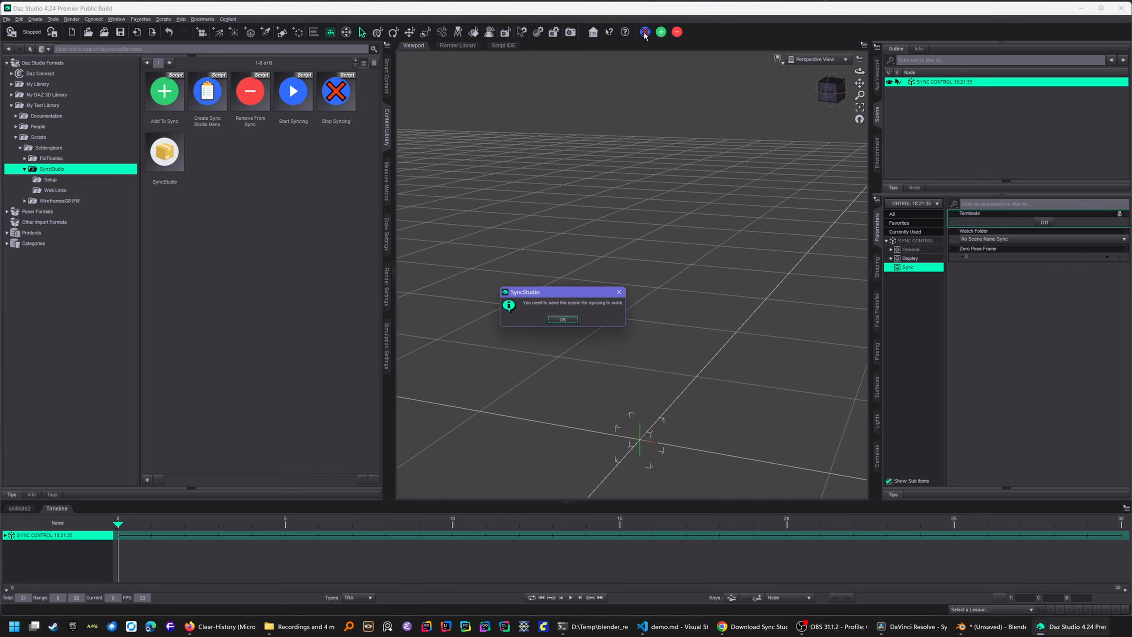
{"action": "left_click", "coordinate": [575, 321]}
{"action": "left_click", "coordinate": [1038, 223]}
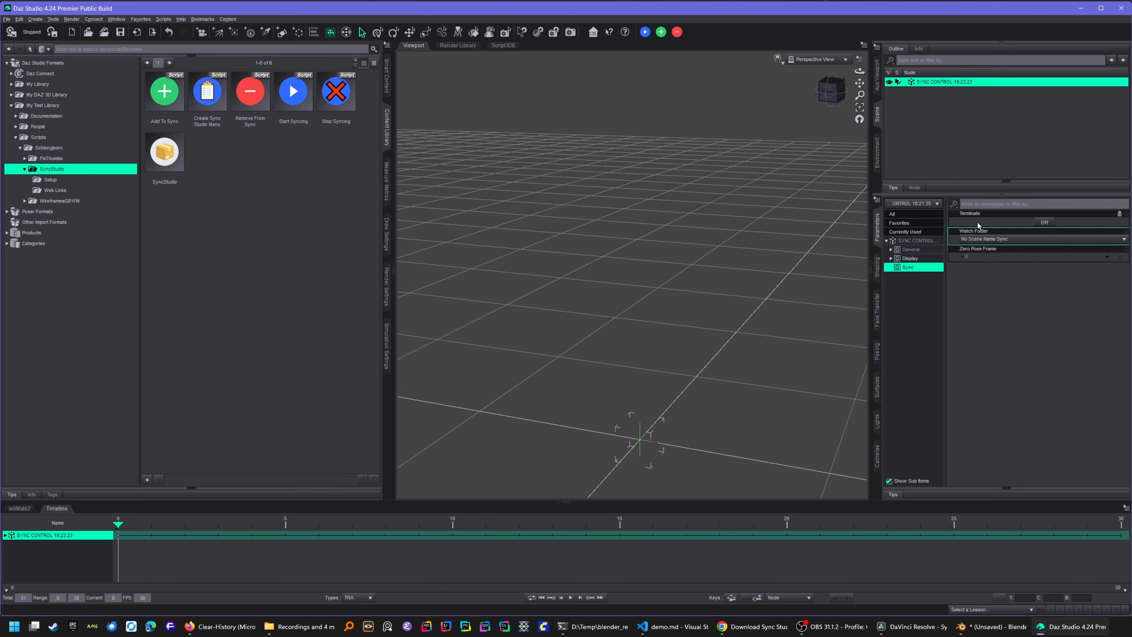
{"action": "left_click", "coordinate": [1022, 241]}
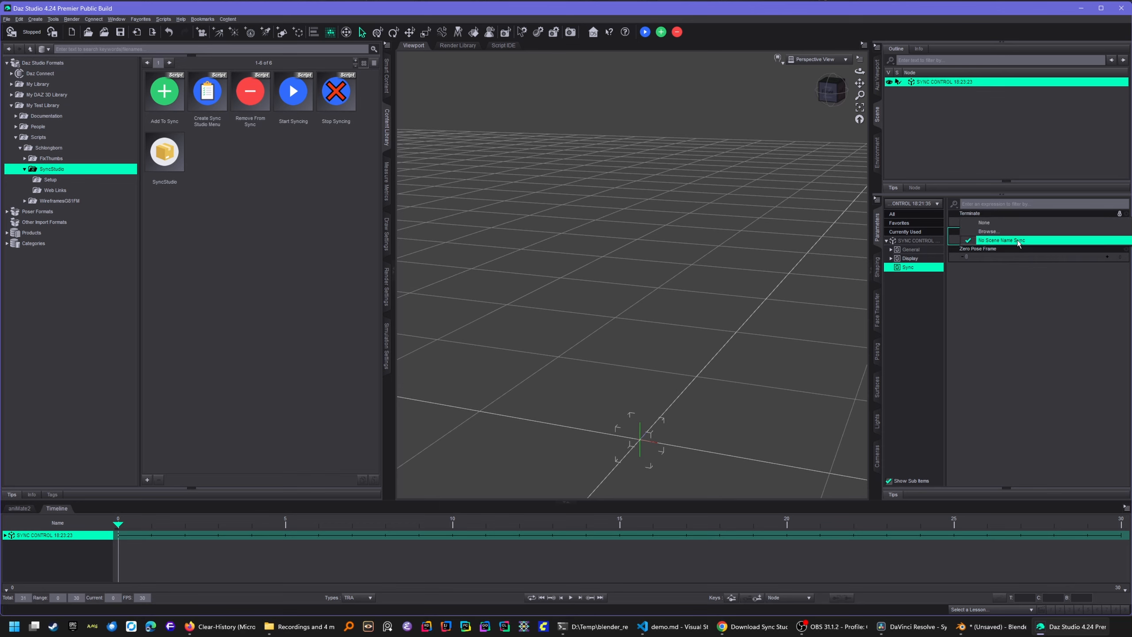
{"action": "left_click", "coordinate": [989, 231]}
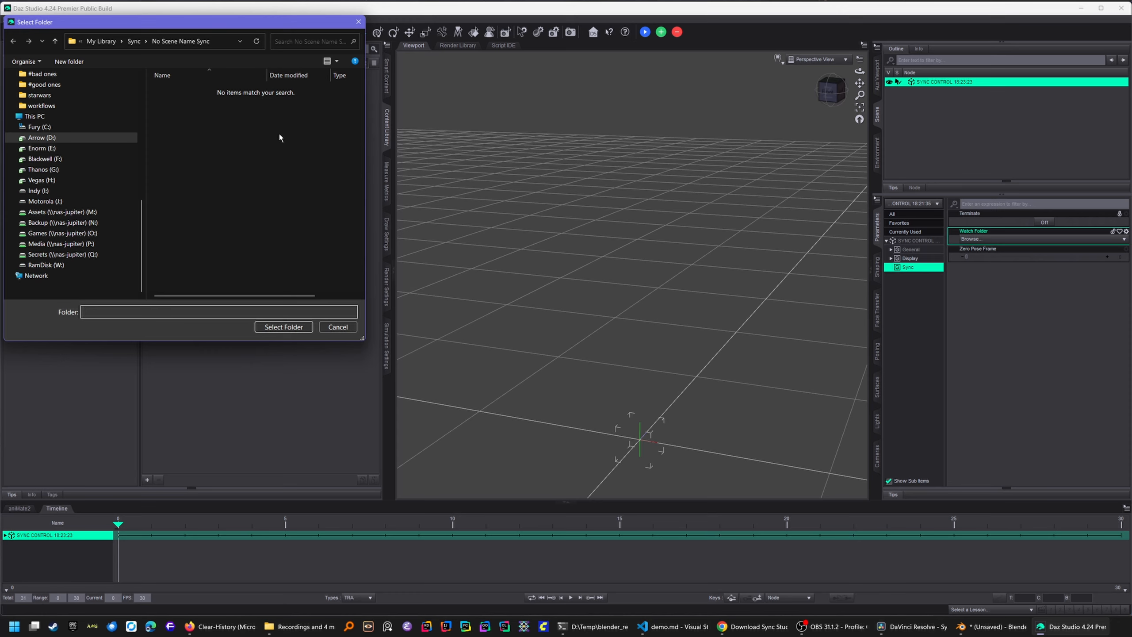
- Set the watch folder to My Library > Sync > No Scene Name Sync
{"action": "left_click", "coordinate": [134, 42]}
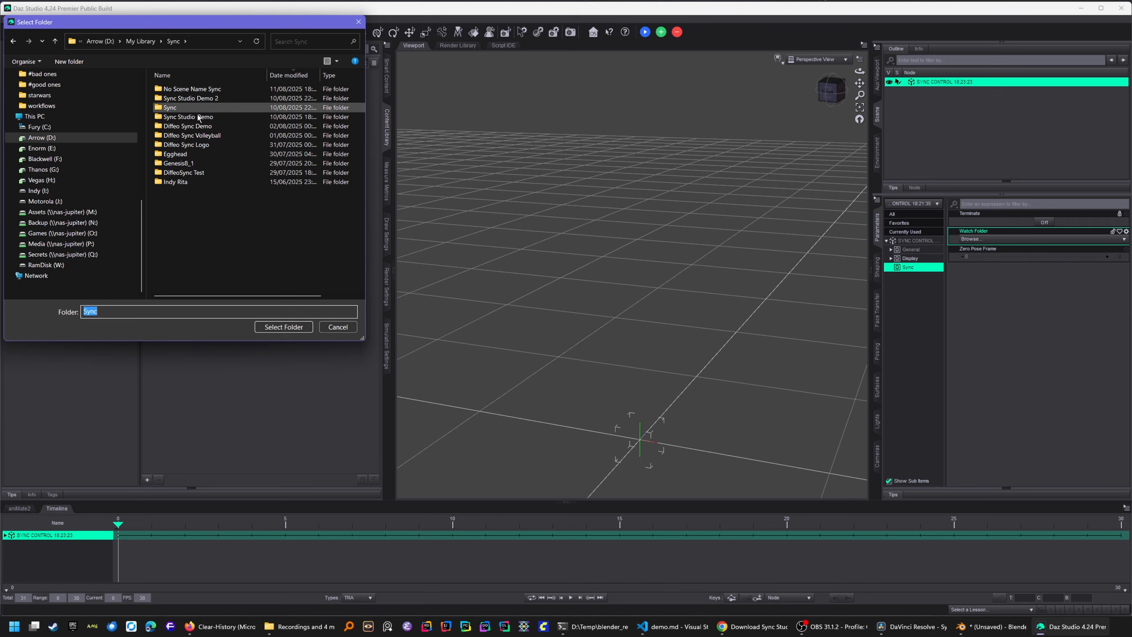
{"action": "double_click", "coordinate": [192, 89]}
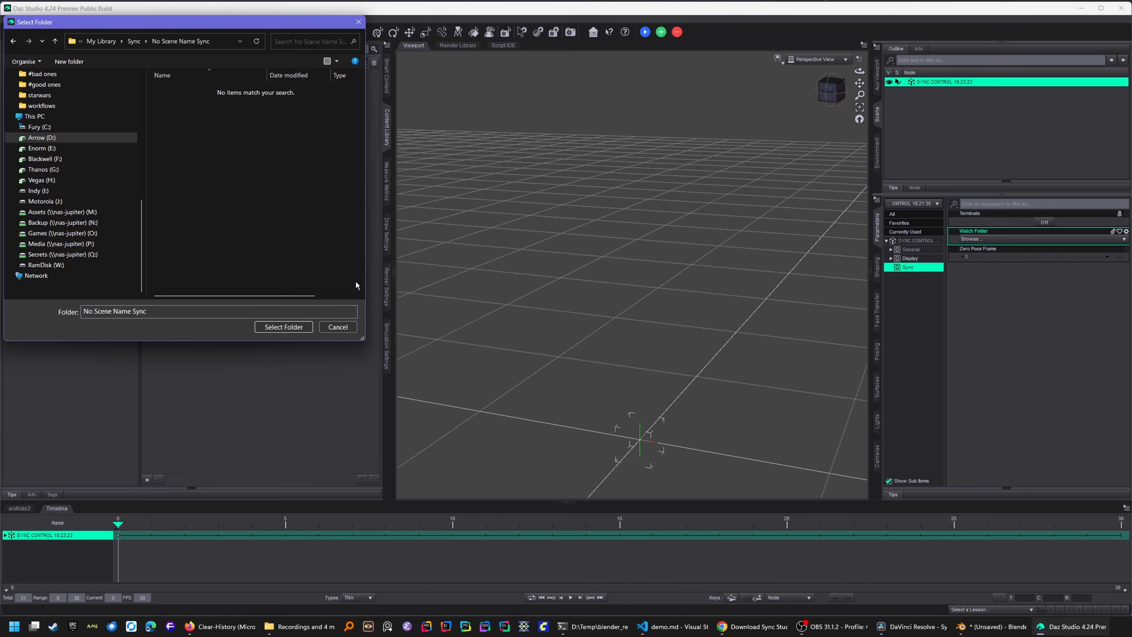
{"action": "left_click", "coordinate": [284, 326]}
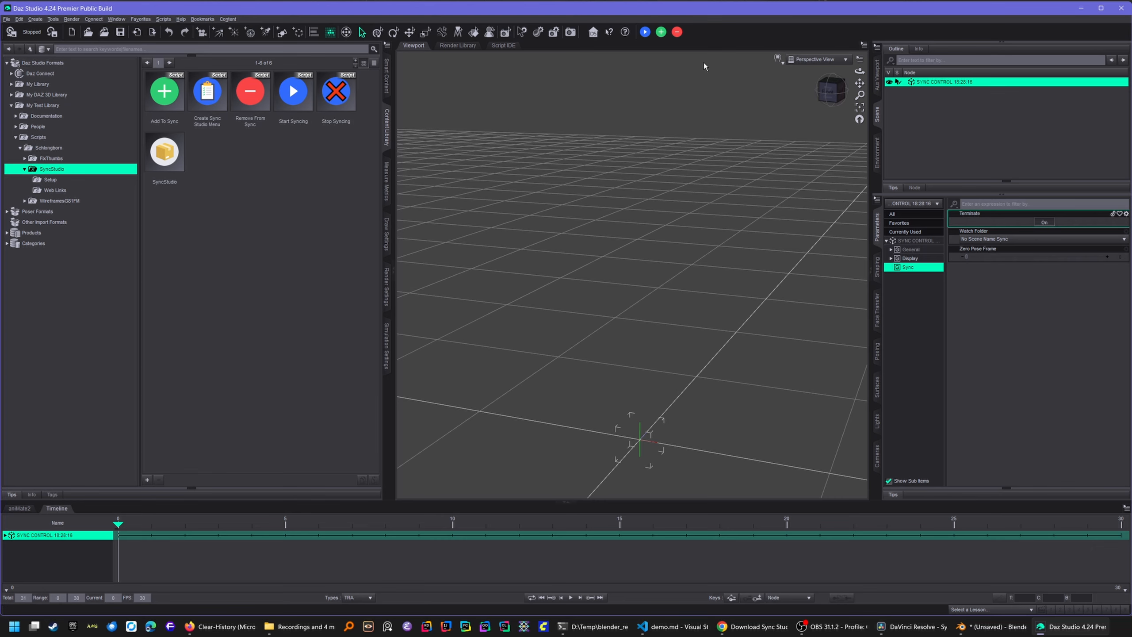
- Start syncing, dismiss the save-scene notice, and bring up the SYNC CONTROL node's options
{"action": "left_click", "coordinate": [645, 32]}
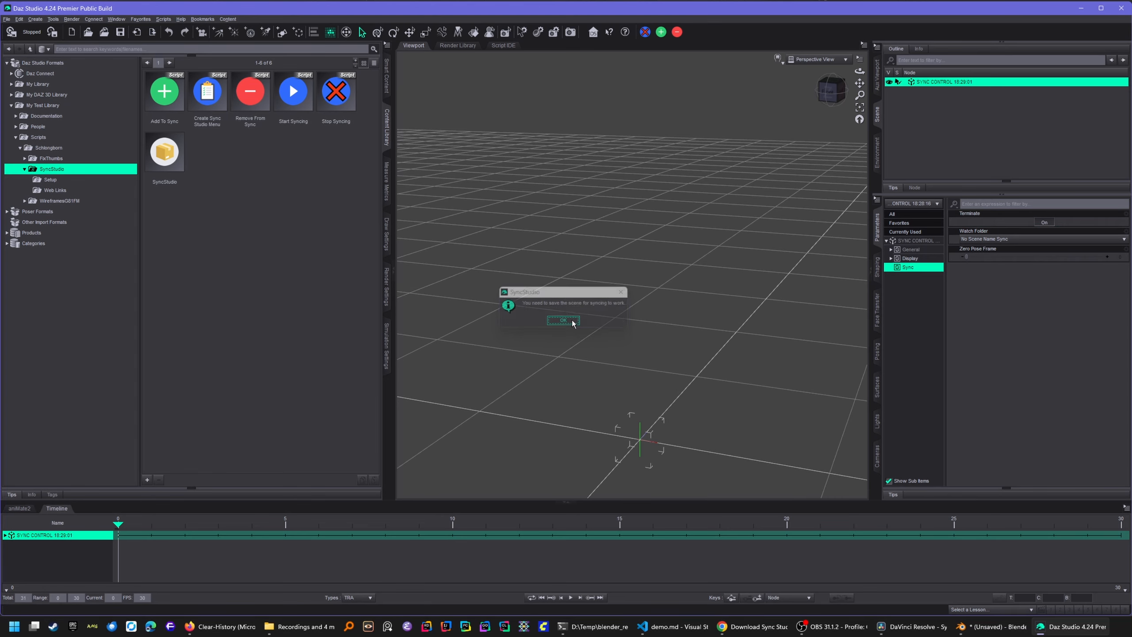
{"action": "left_click", "coordinate": [573, 325]}
{"action": "right_click", "coordinate": [933, 82]}
- Delete the SYNC CONTROL node, select Genesis 8.1 Male, and delete Blender's default cube
{"action": "left_click", "coordinate": [978, 110]}
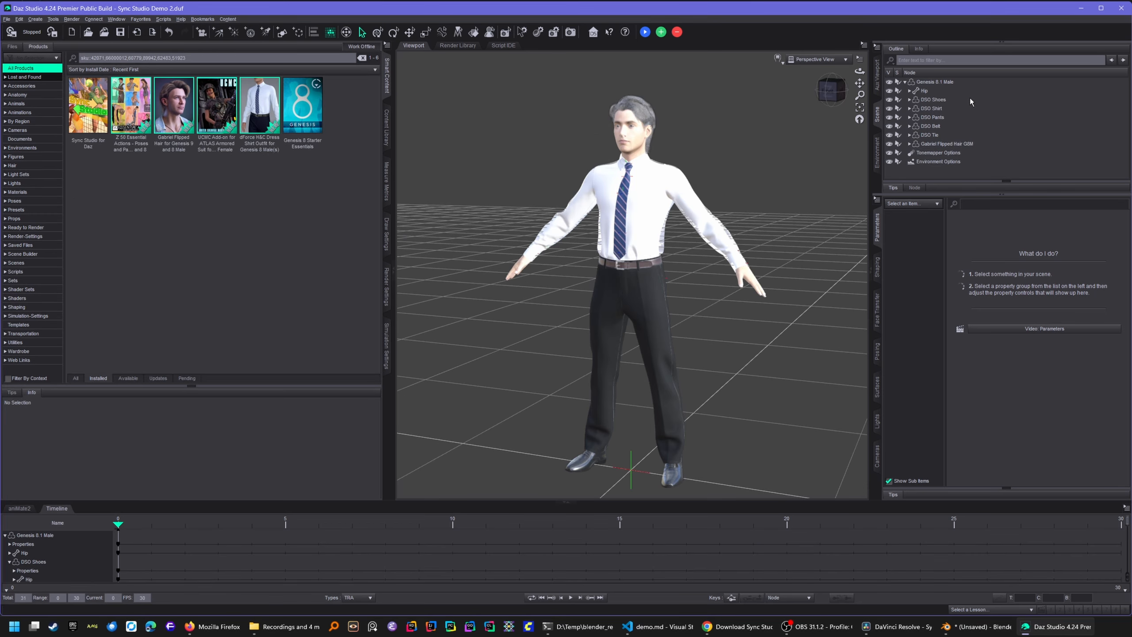
{"action": "left_click", "coordinate": [936, 83]}
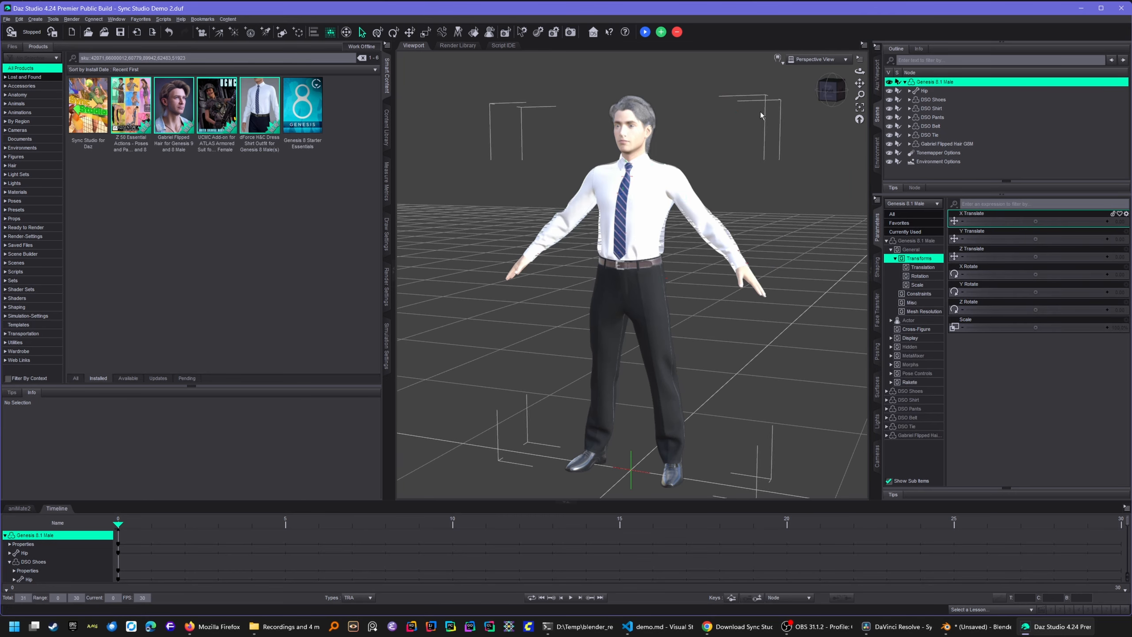
{"action": "left_click", "coordinate": [976, 626]}
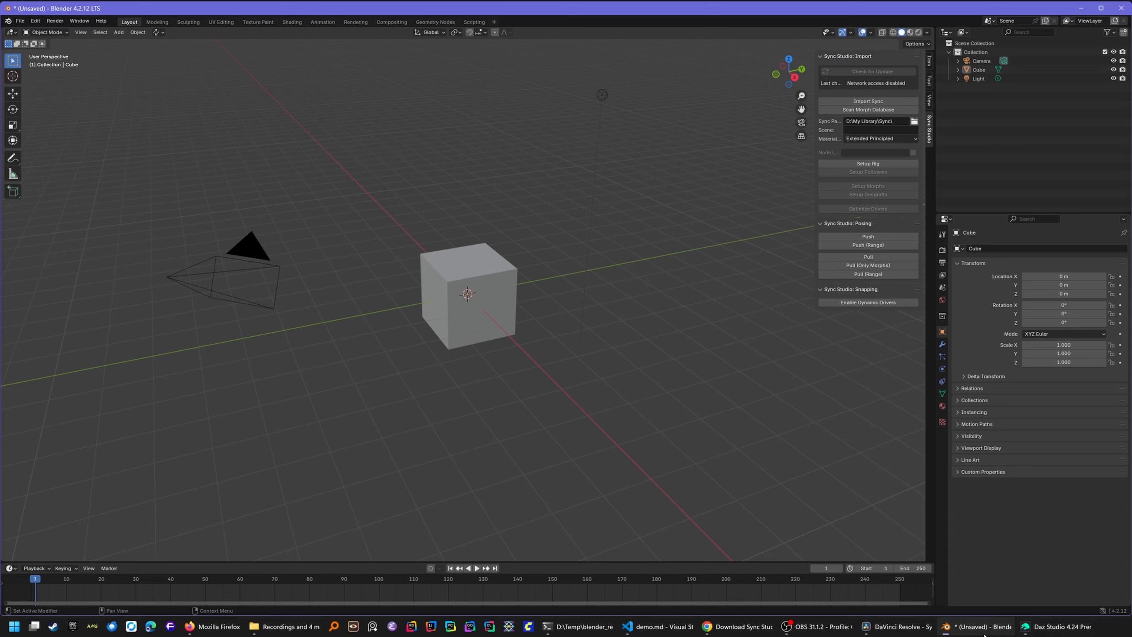
{"action": "left_click", "coordinate": [463, 330]}
{"action": "key", "text": "x"}
{"action": "left_click", "coordinate": [462, 330]}
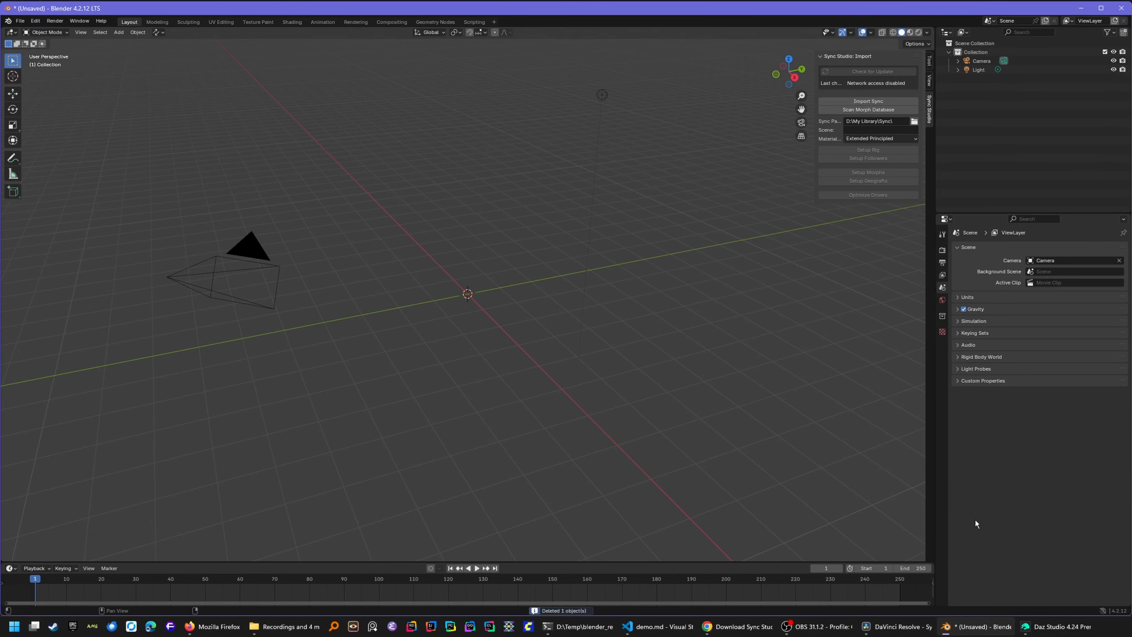
{"action": "left_click", "coordinate": [1056, 626]}
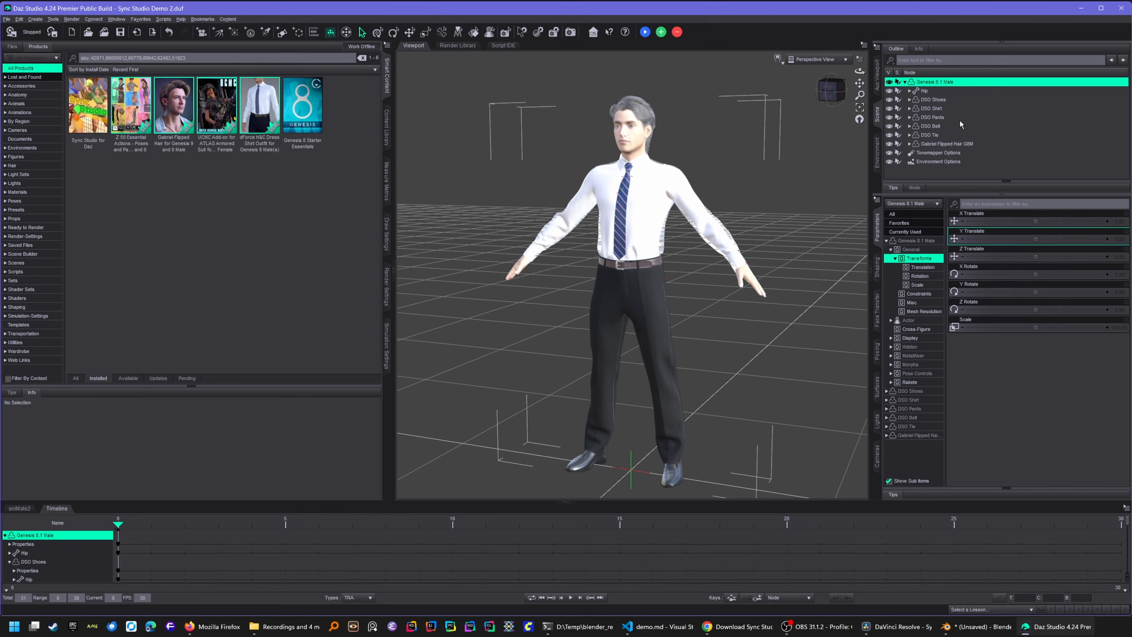
- Start a background sync and show the new SYNC CONTROL node's Sync settings for Sync Studio Demo 2
{"action": "left_click", "coordinate": [645, 33]}
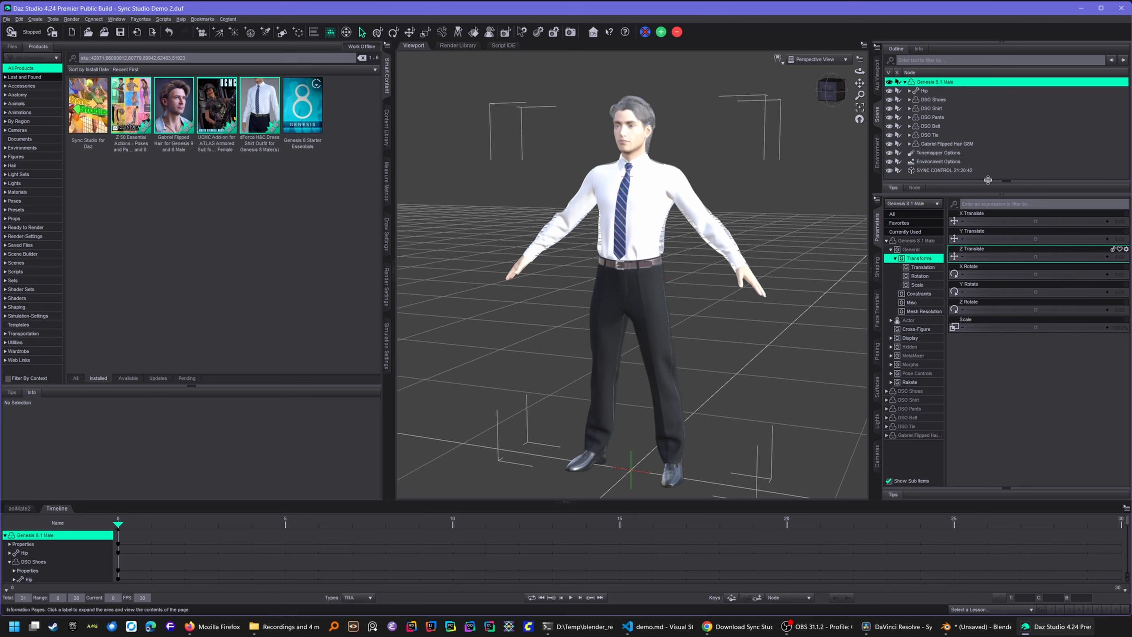
{"action": "left_click", "coordinate": [954, 170]}
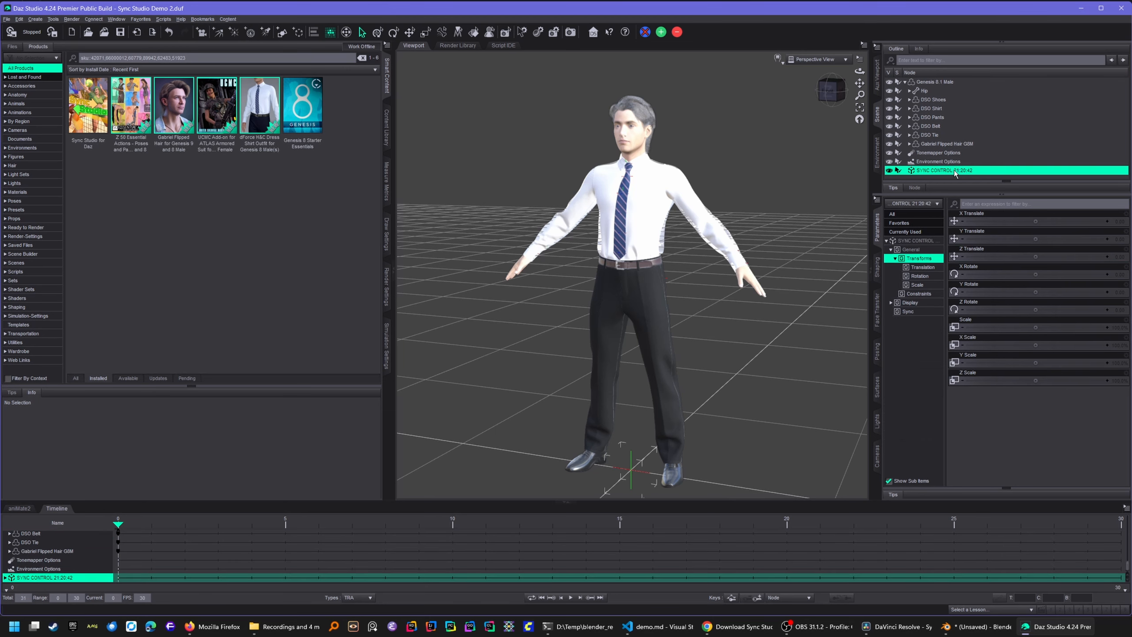
{"action": "left_click", "coordinate": [909, 312]}
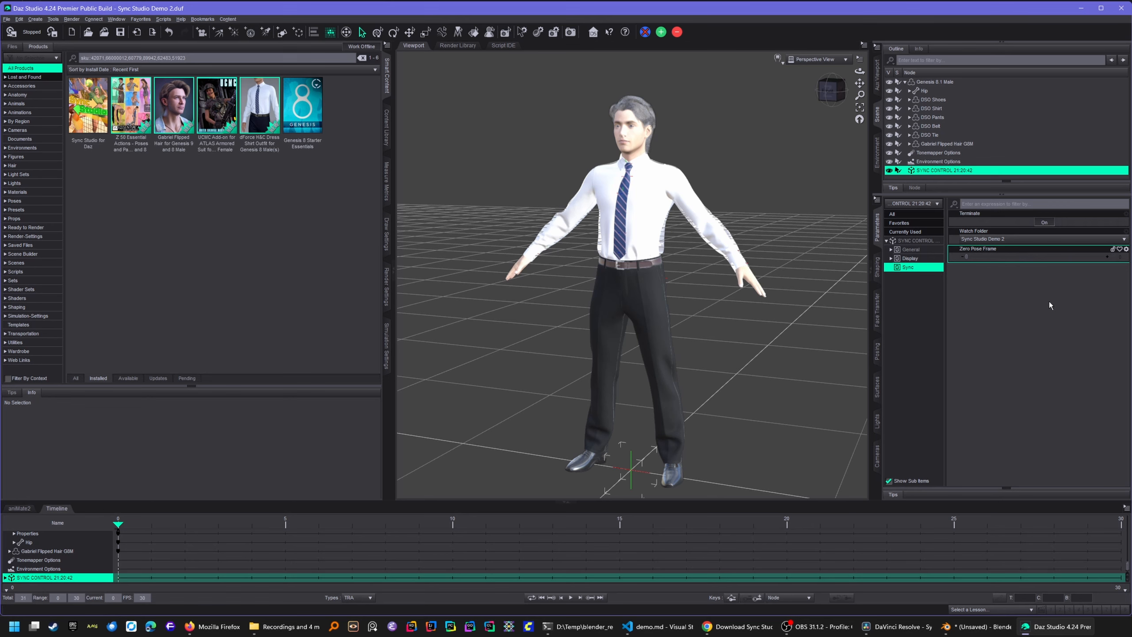
- Add the selected Genesis 8.1 Male figure to the sync with Add To Sync
{"action": "left_click", "coordinate": [940, 82]}
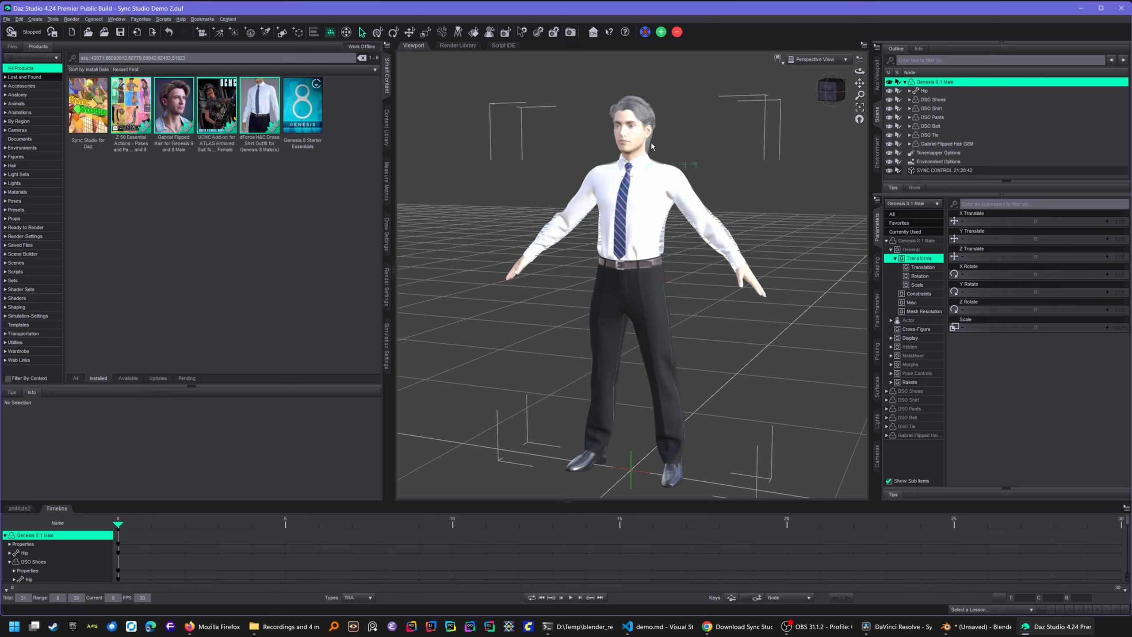
{"action": "left_click", "coordinate": [662, 35]}
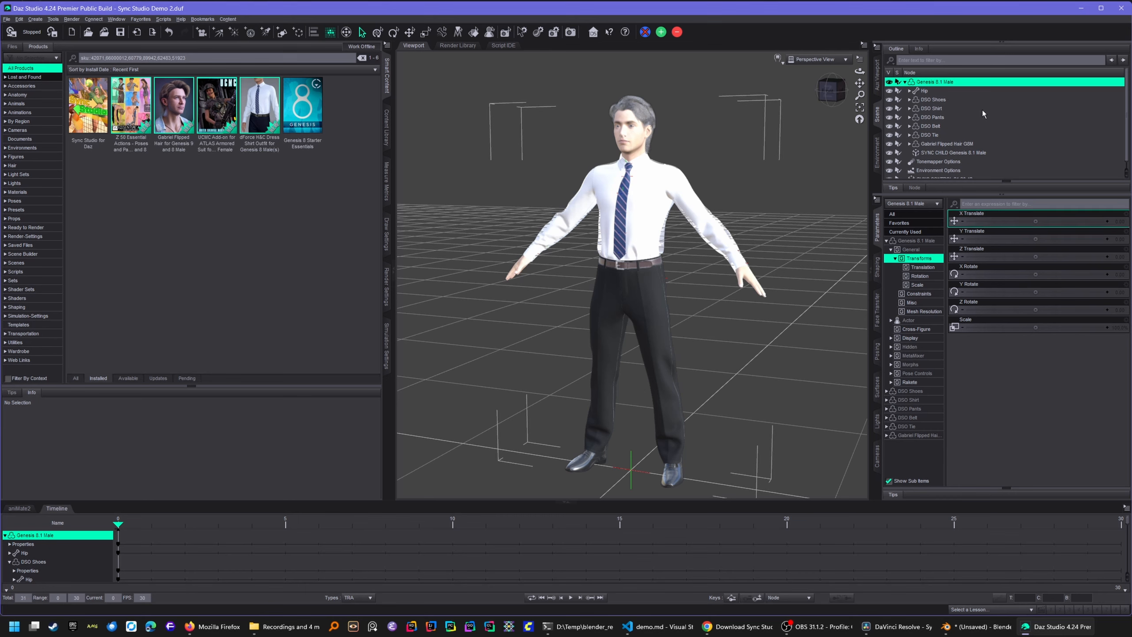
- Delete the SYNC CHILD DSO Shoes node so the shoes are no longer synced
{"action": "left_click", "coordinate": [936, 100]}
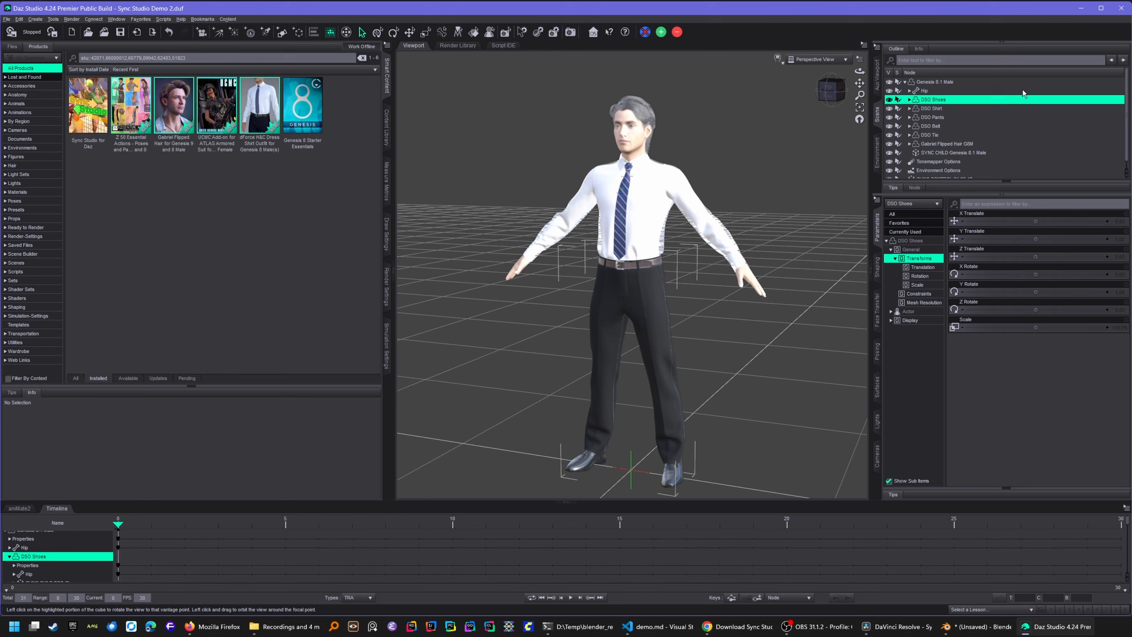
{"action": "left_click", "coordinate": [909, 99]}
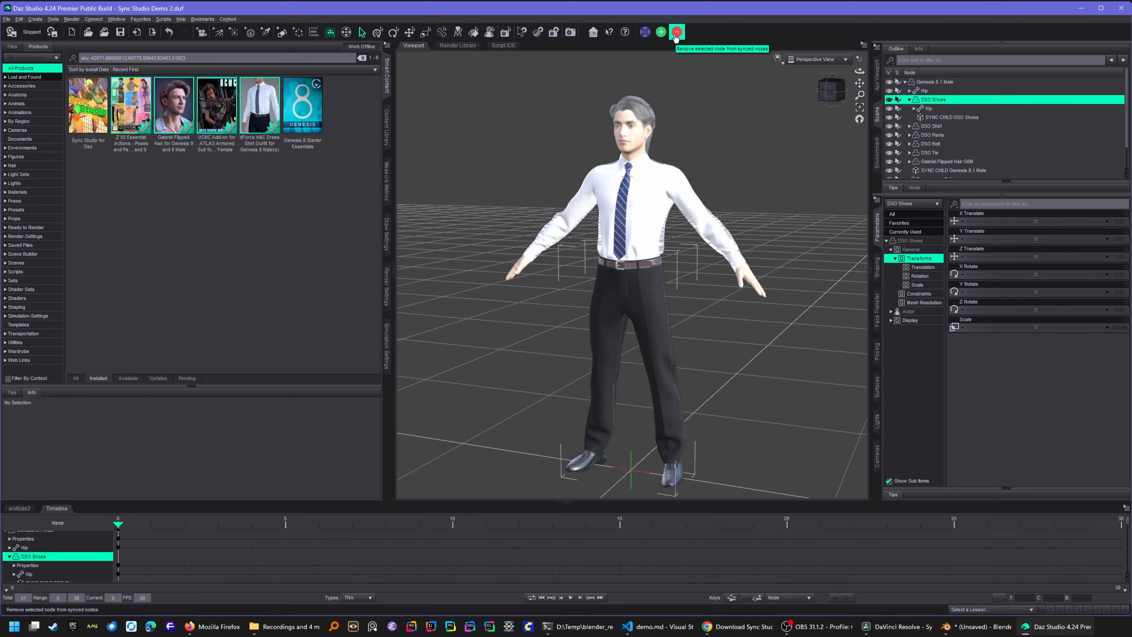
{"action": "left_click", "coordinate": [963, 118]}
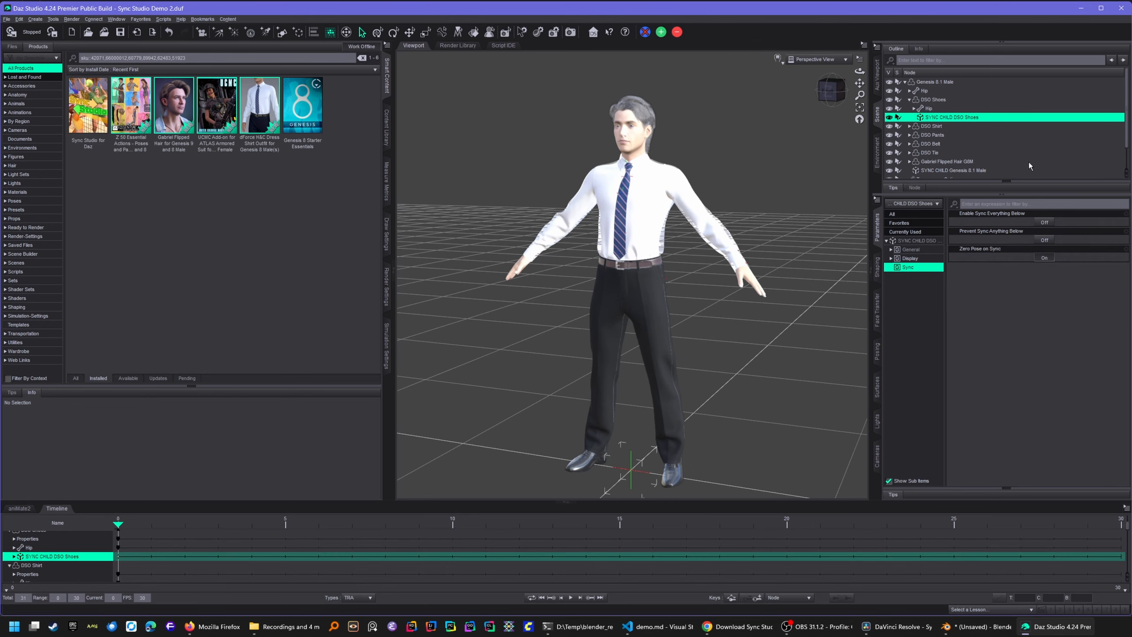
{"action": "key", "text": "Delete"}
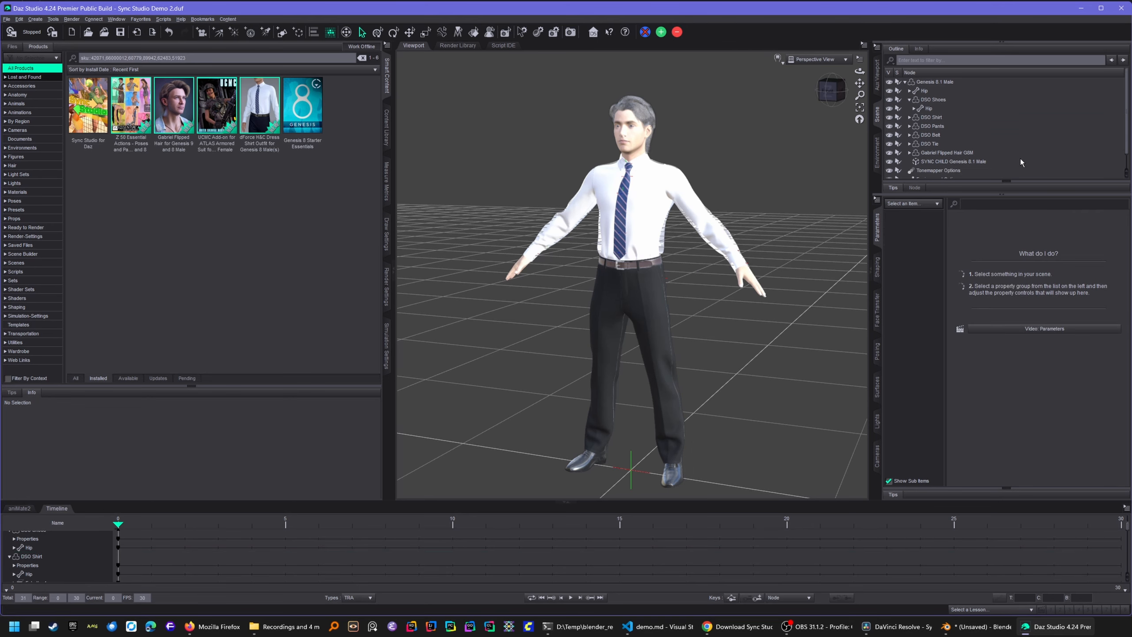
{"action": "left_click", "coordinate": [909, 100]}
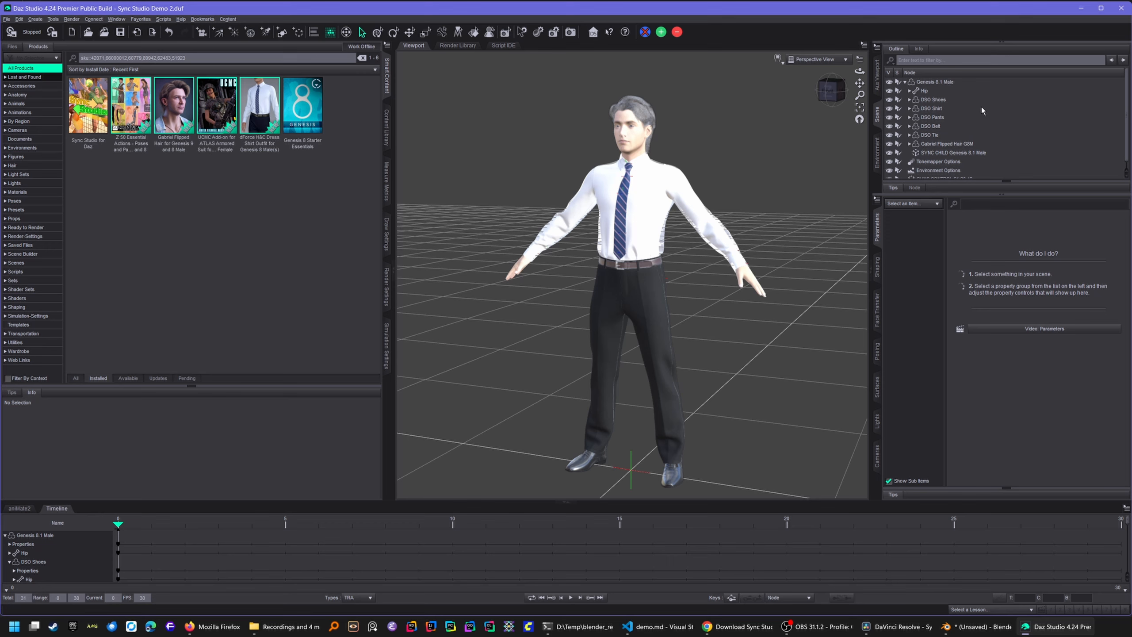
- Turn on Enable Sync Everything Below for the Genesis 8.1 Male sync child, then select SYNC CONTROL 22:59:02
{"action": "left_click", "coordinate": [952, 151]}
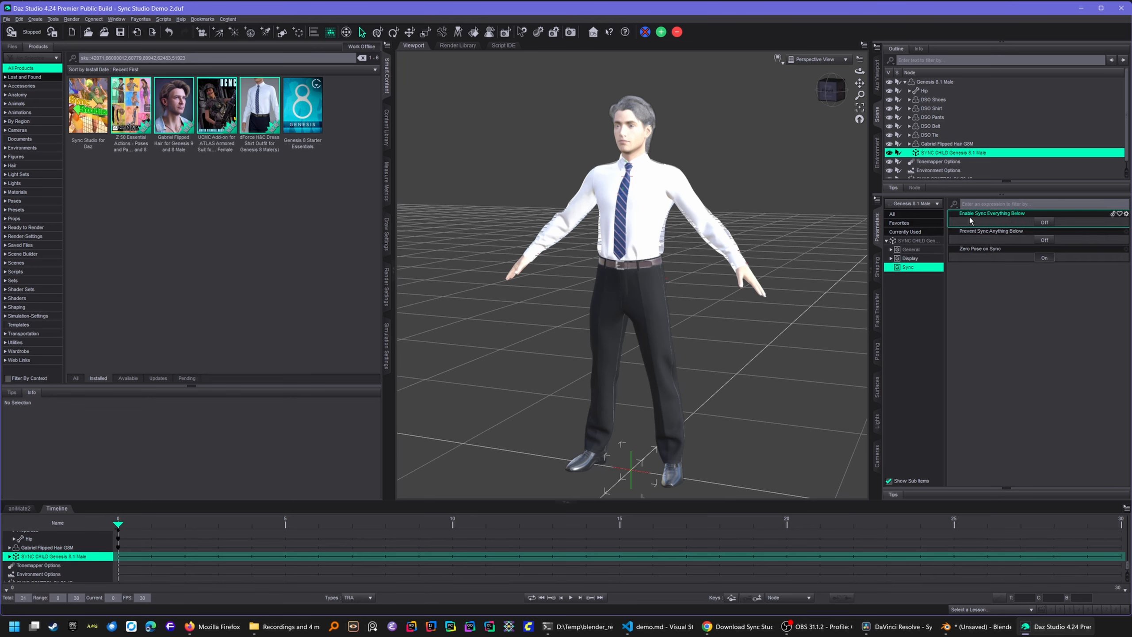
{"action": "left_click", "coordinate": [1045, 222]}
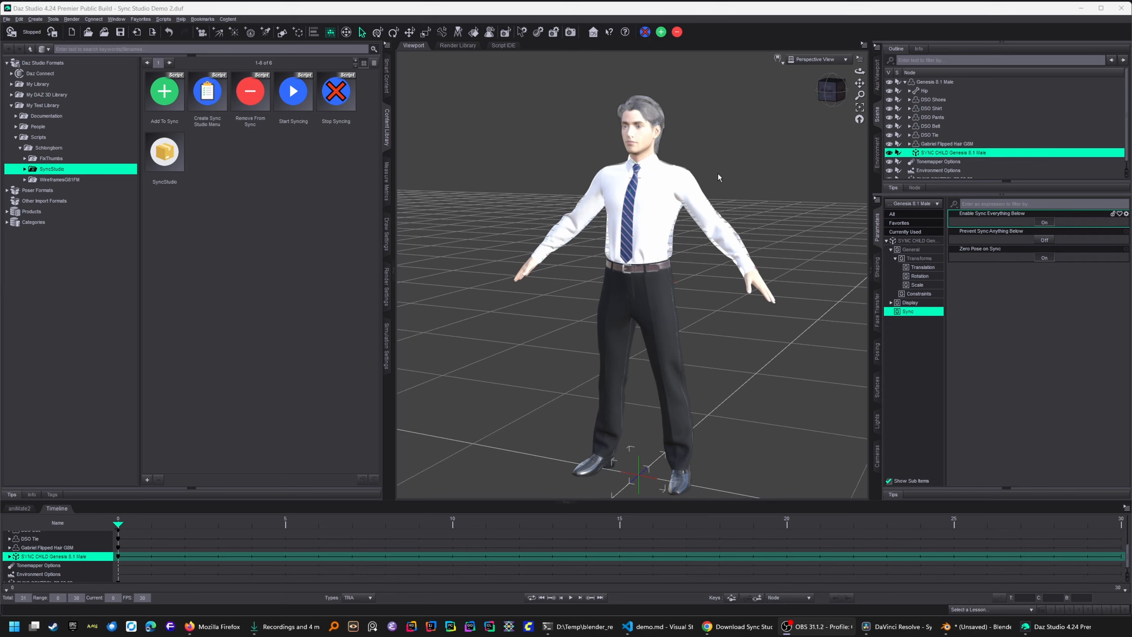
{"action": "scroll", "coordinate": [960, 178], "scroll_direction": "down", "scroll_amount": 1}
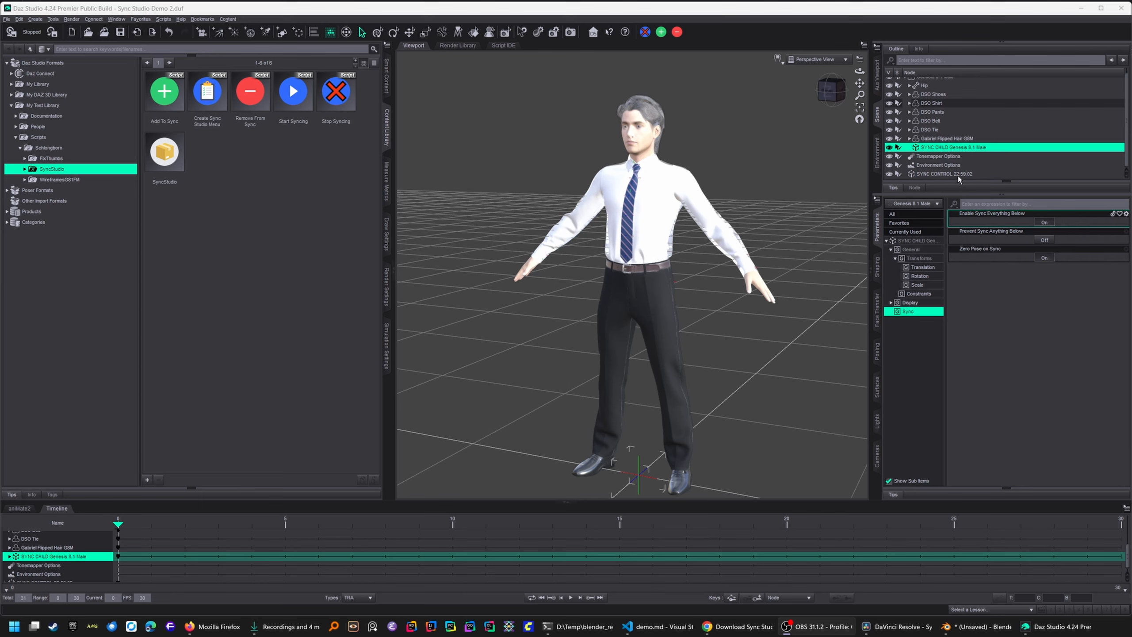
{"action": "left_click", "coordinate": [958, 175]}
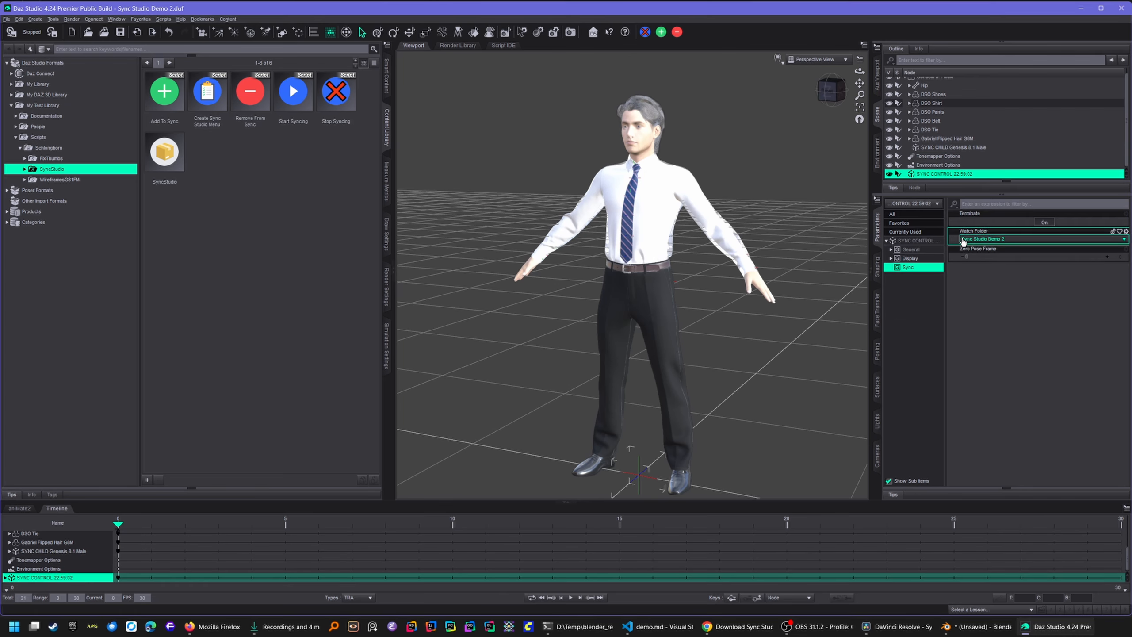
{"action": "left_click", "coordinate": [977, 632]}
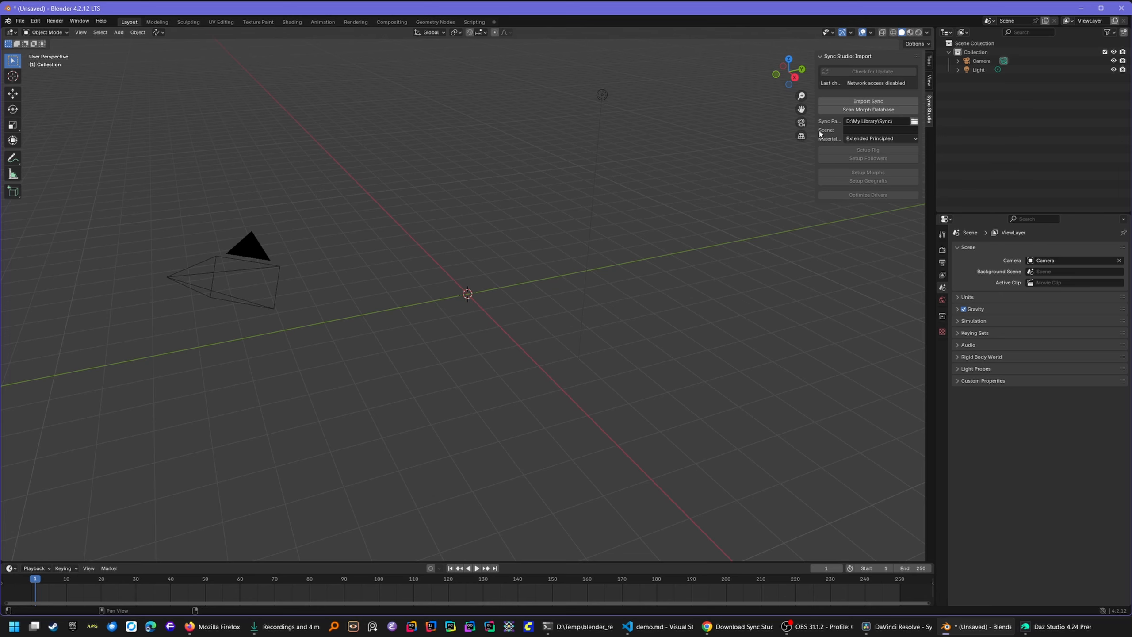
- Enter 'Sync Studio Demo 2' as the sync scene and run Import Sync while Daz Studio saves assets
{"action": "left_click", "coordinate": [851, 130]}
{"action": "type", "text": "Sync Studio Demo 2"}
{"action": "left_click", "coordinate": [864, 103]}
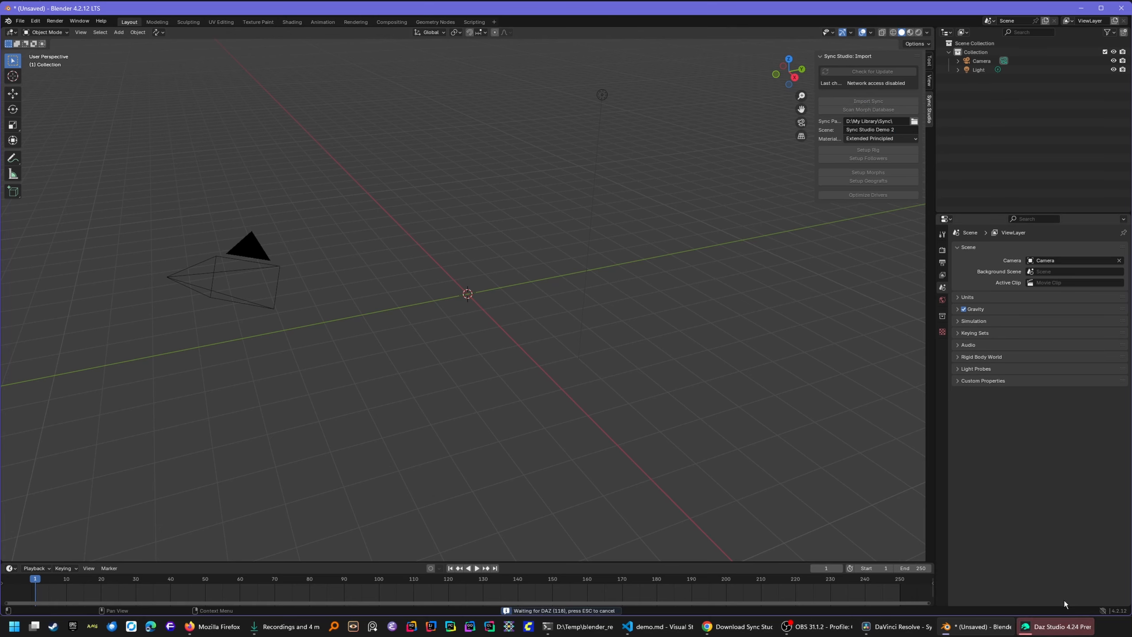
{"action": "left_click", "coordinate": [1052, 626]}
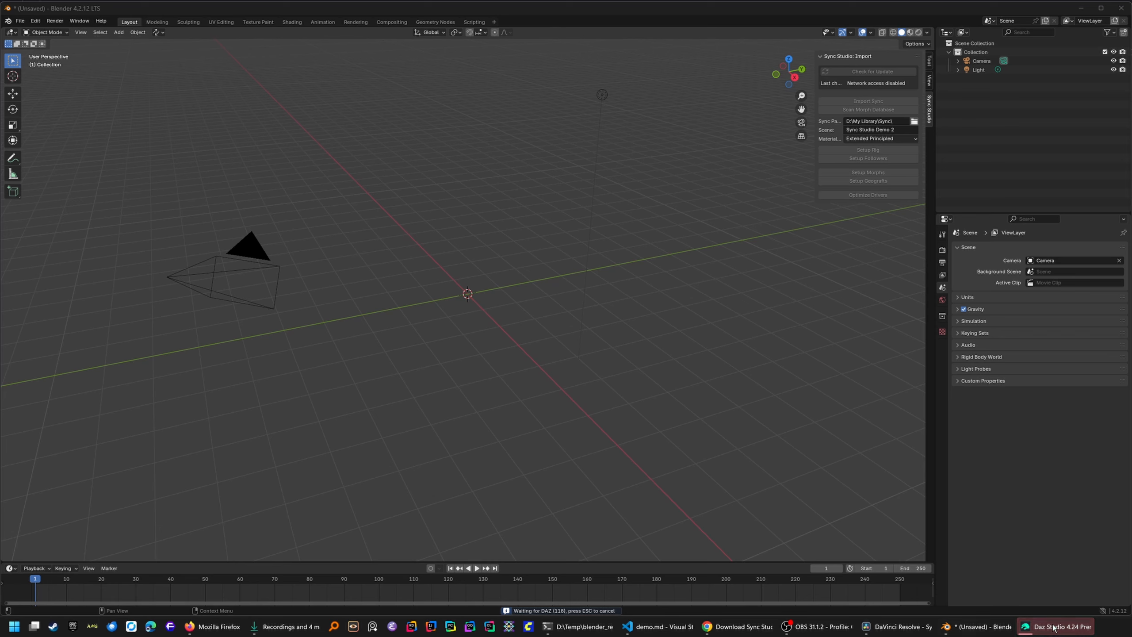
{"action": "mouse_move", "coordinate": [1063, 628]}
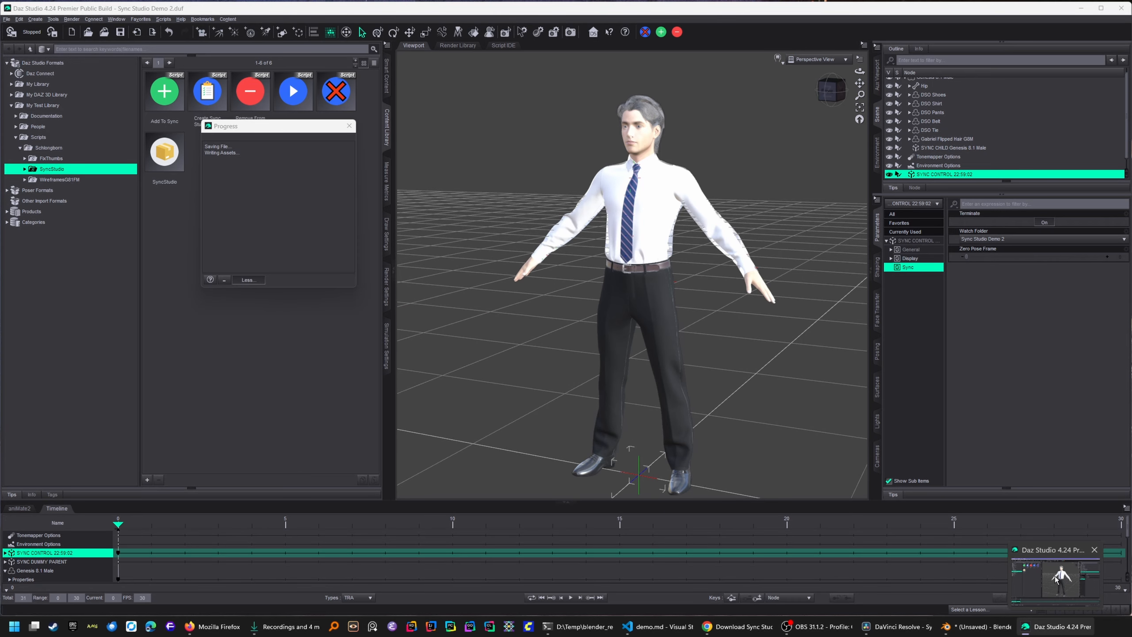
{"action": "left_click", "coordinate": [1055, 578]}
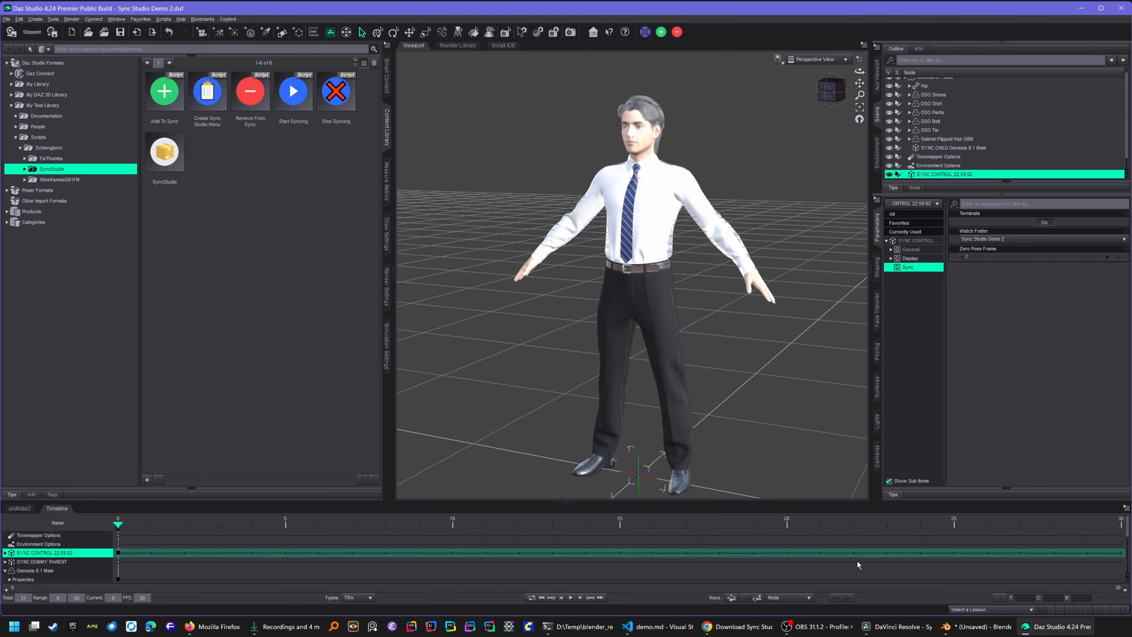
{"action": "left_click", "coordinate": [967, 633]}
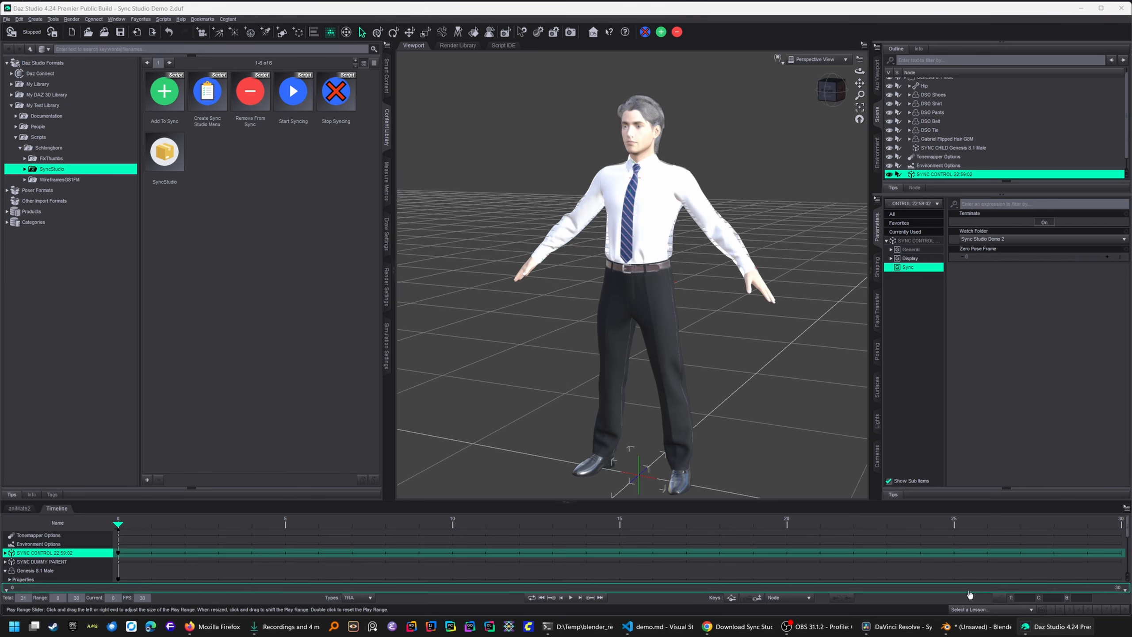
- Frame the newly imported Genesis 8.1 Male figure front-on in the viewport
{"action": "mouse_move", "coordinate": [968, 633]}
{"action": "mouse_move", "coordinate": [965, 589]}
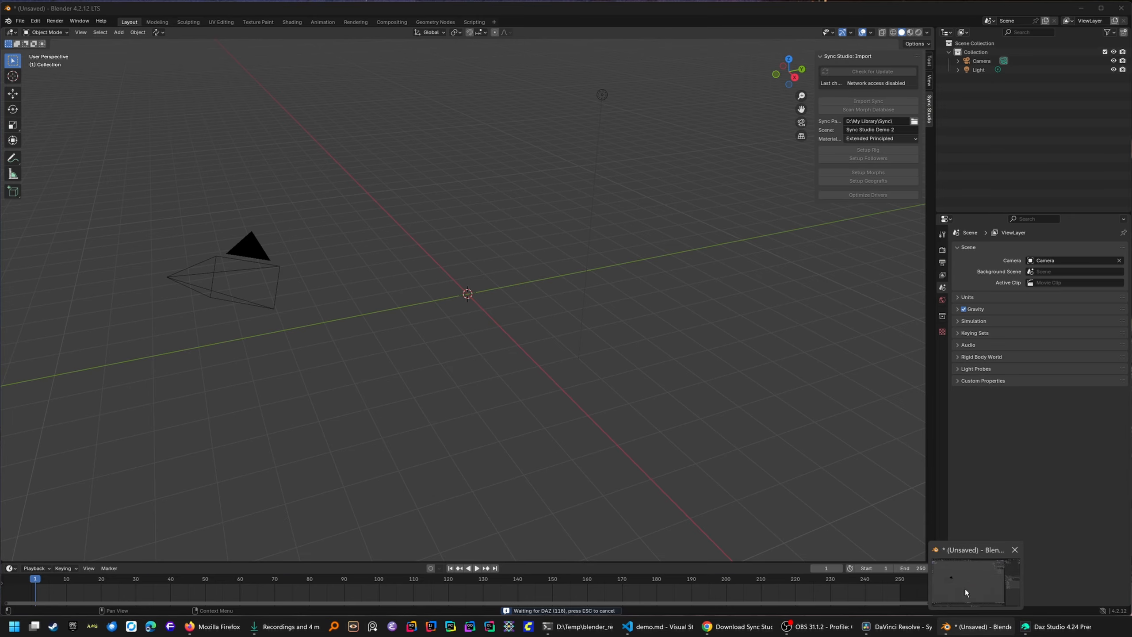
{"action": "left_click", "coordinate": [965, 590]}
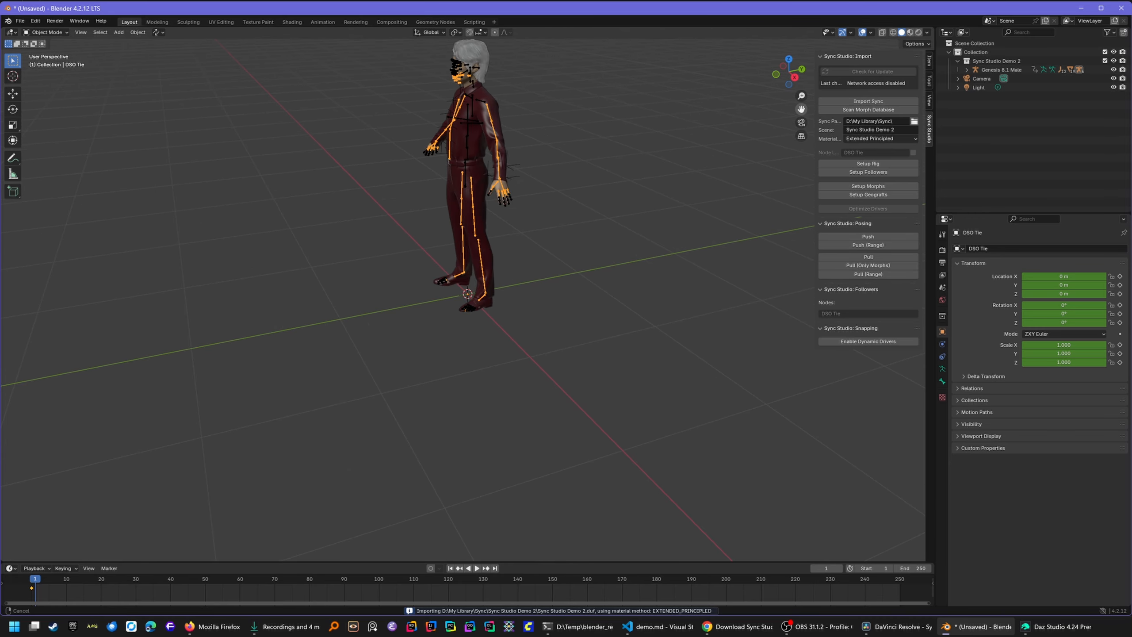
{"action": "left_click_drag", "start_coordinate": [801, 109], "coordinate": [827, 227]}
{"action": "left_click_drag", "start_coordinate": [791, 73], "coordinate": [841, 64]}
{"action": "left_click_drag", "start_coordinate": [802, 109], "coordinate": [783, 118]}
{"action": "scroll", "coordinate": [610, 223], "scroll_direction": "up", "scroll_amount": 2}
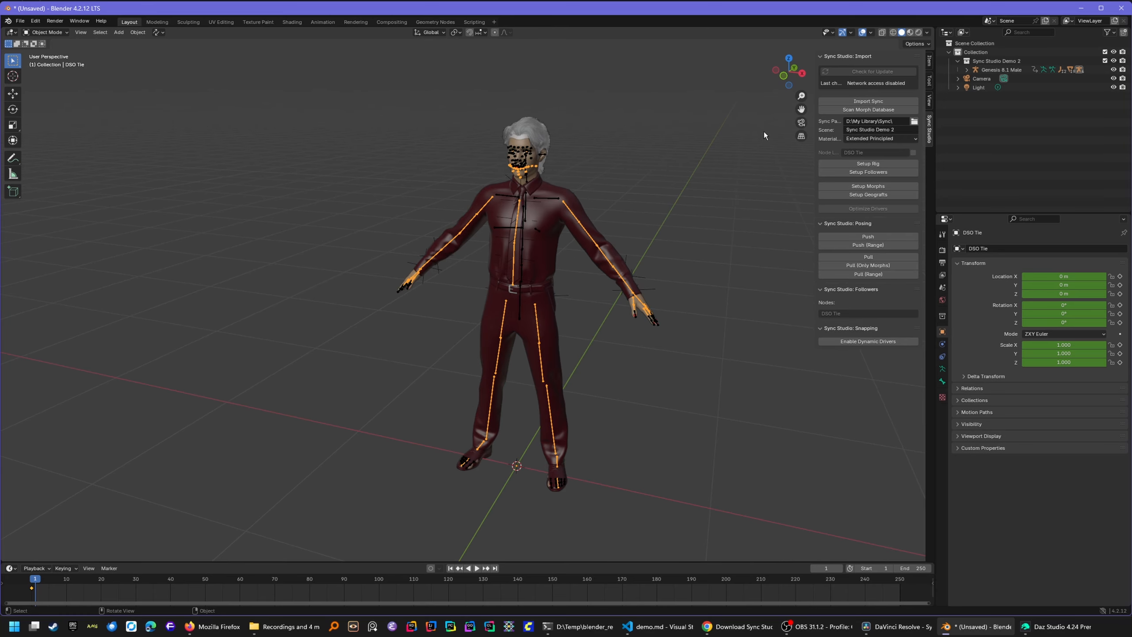
- In Pose Mode, test-rotate the shoulder and left thigh bones, cancelling each to keep the pose
{"action": "left_click", "coordinate": [1009, 72]}
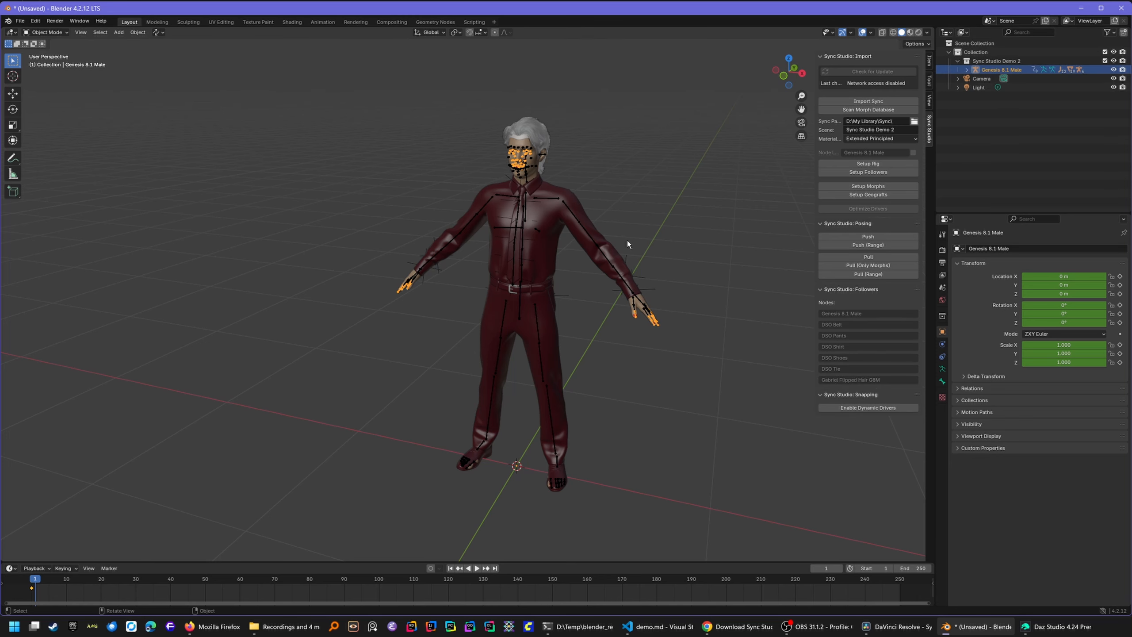
{"action": "key", "text": "ctrl+Tab"}
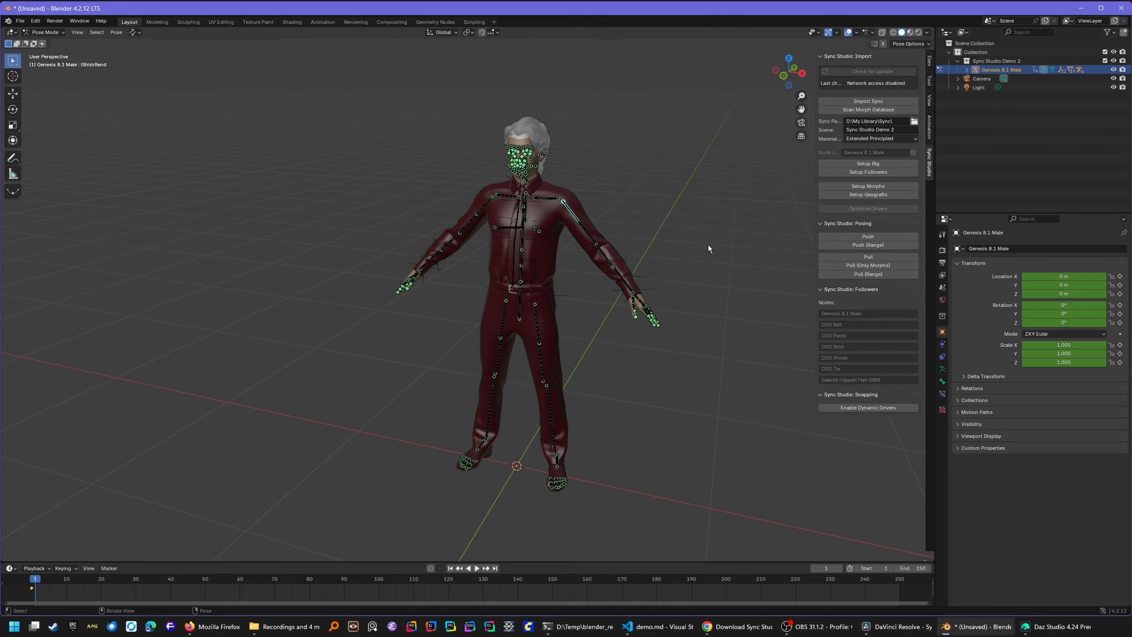
{"action": "key", "text": "r"}
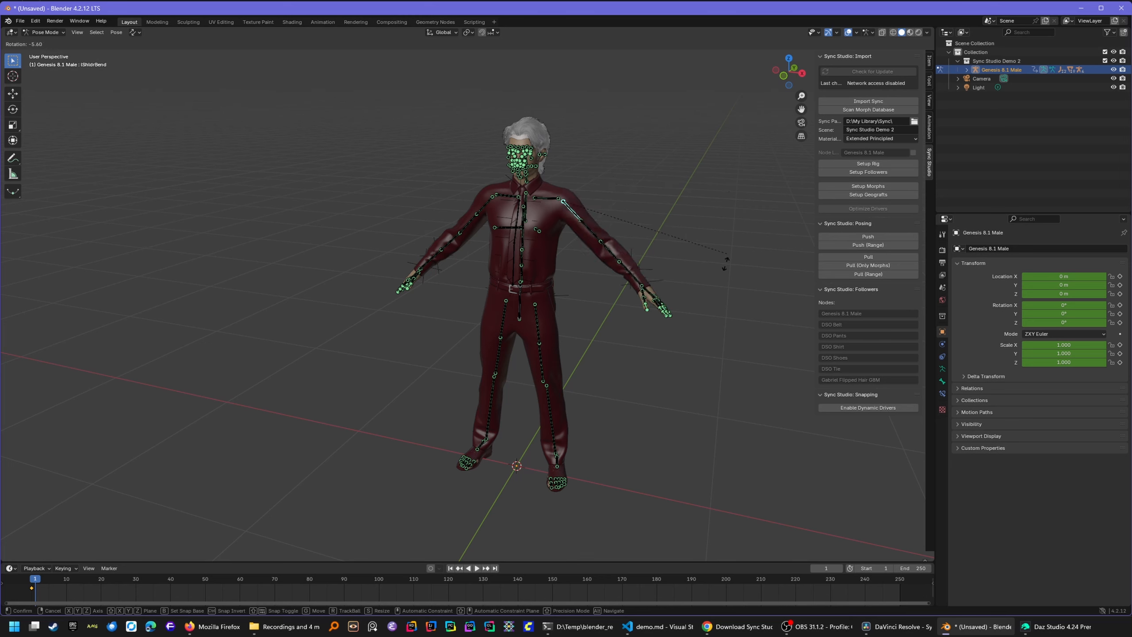
{"action": "right_click", "coordinate": [740, 107]}
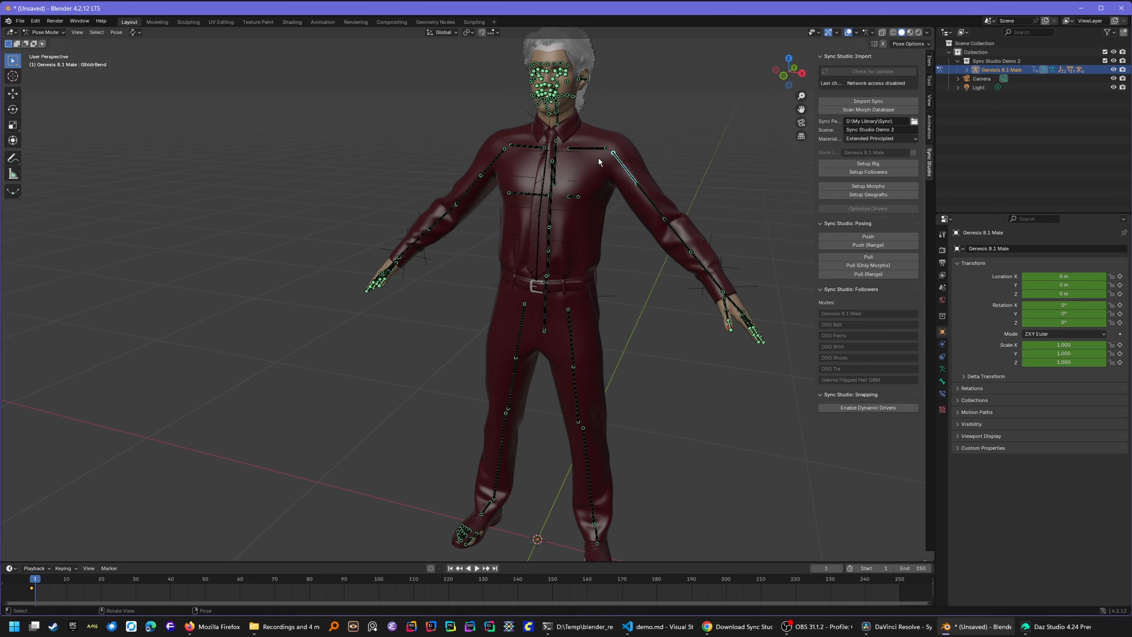
{"action": "left_click_drag", "start_coordinate": [778, 83], "coordinate": [776, 164]}
{"action": "left_click", "coordinate": [530, 363]}
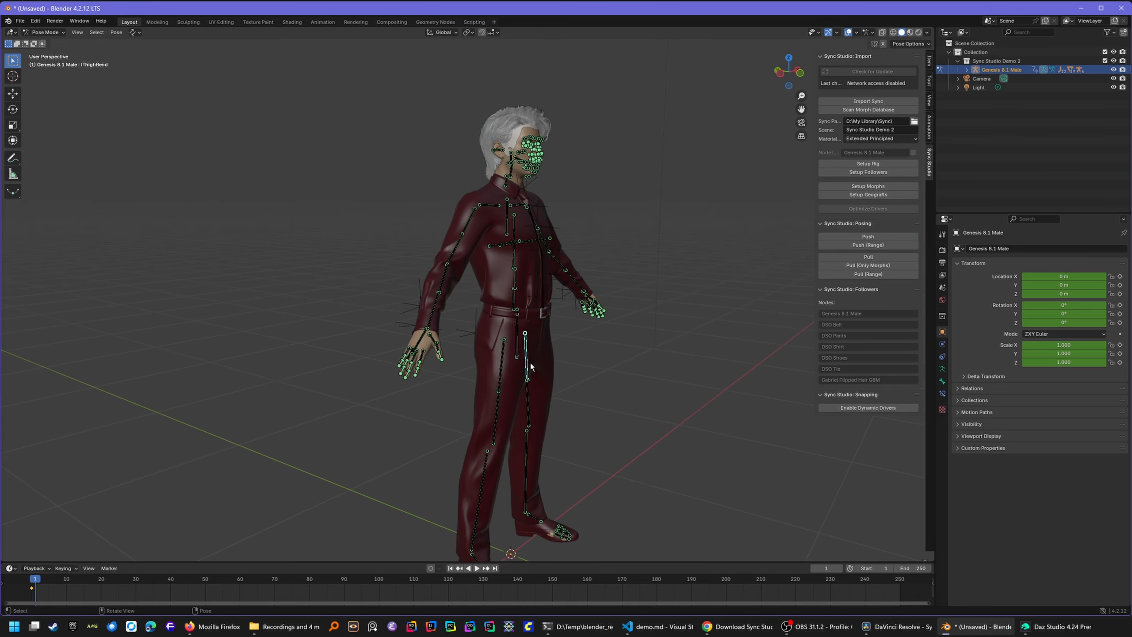
{"action": "key", "text": "r"}
{"action": "right_click", "coordinate": [708, 324]}
{"action": "scroll", "coordinate": [575, 423], "scroll_direction": "down", "scroll_amount": 2}
{"action": "scroll", "coordinate": [567, 396], "scroll_direction": "up", "scroll_amount": 4}
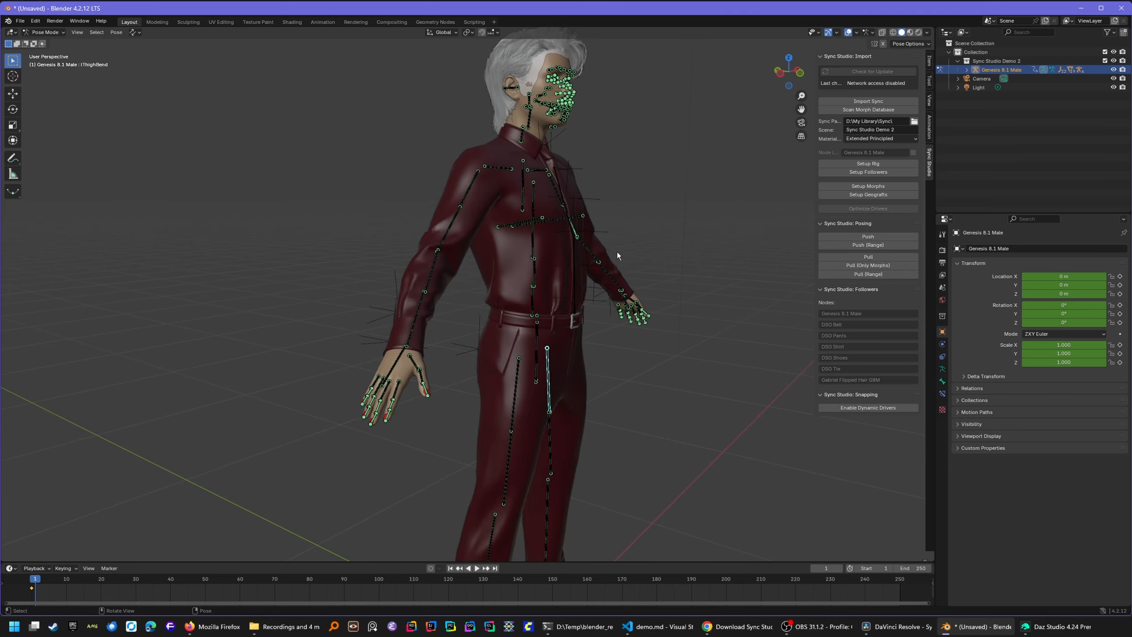
{"action": "scroll", "coordinate": [757, 164], "scroll_direction": "down", "scroll_amount": 4}
{"action": "left_click_drag", "start_coordinate": [787, 67], "coordinate": [790, 74]}
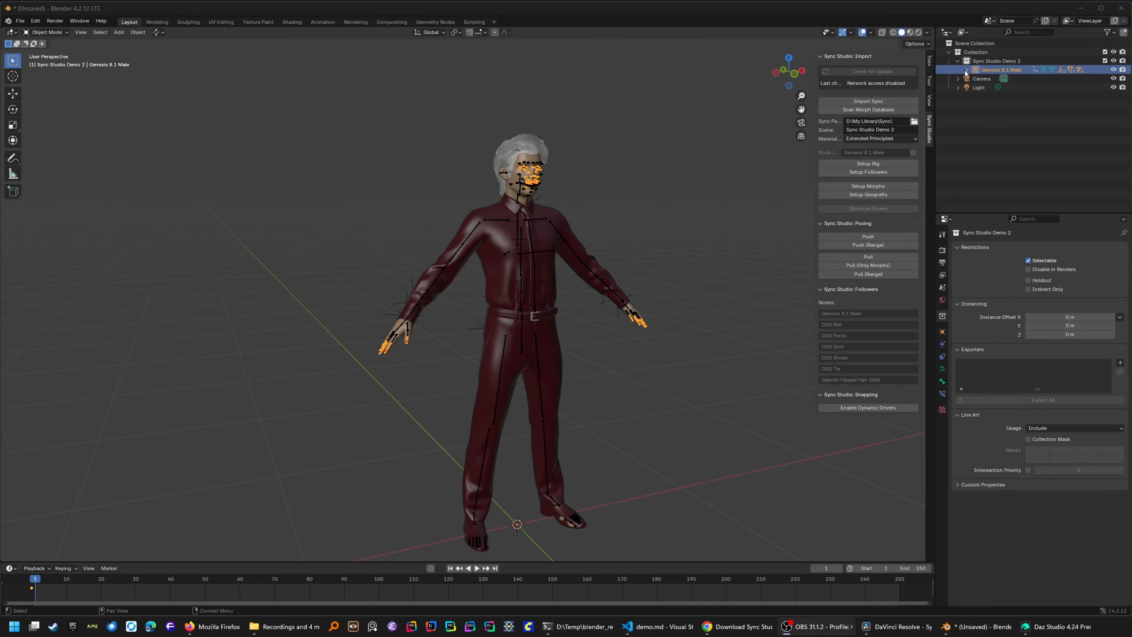
{"action": "left_click", "coordinate": [966, 70]}
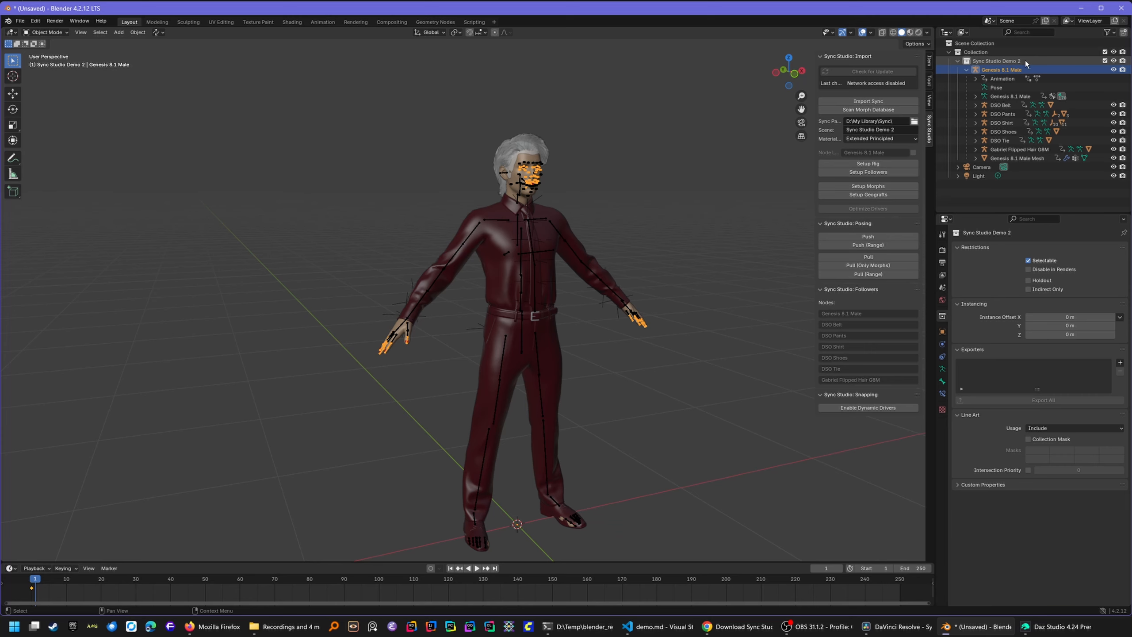
{"action": "left_click", "coordinate": [1005, 61]}
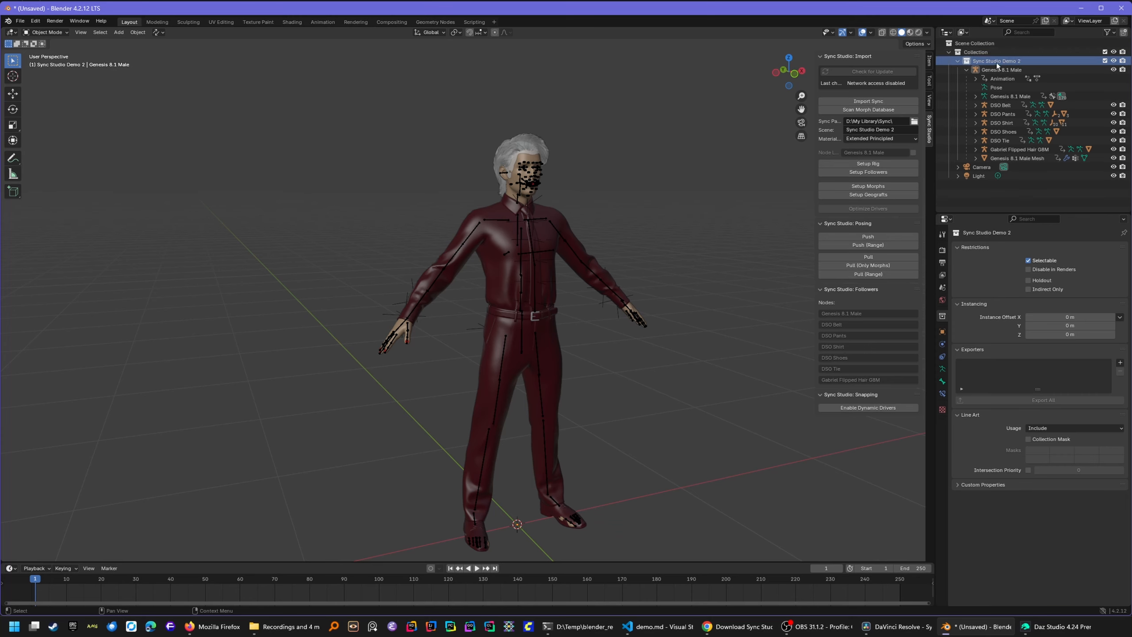
{"action": "left_click", "coordinate": [990, 71]}
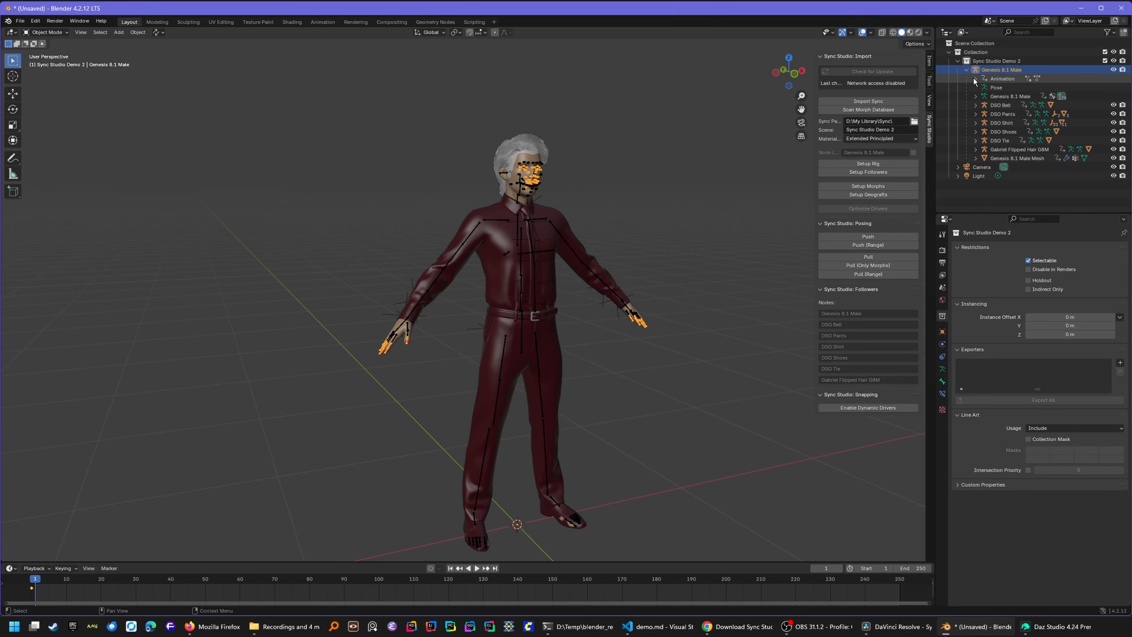
{"action": "key", "text": "alt+Tab"}
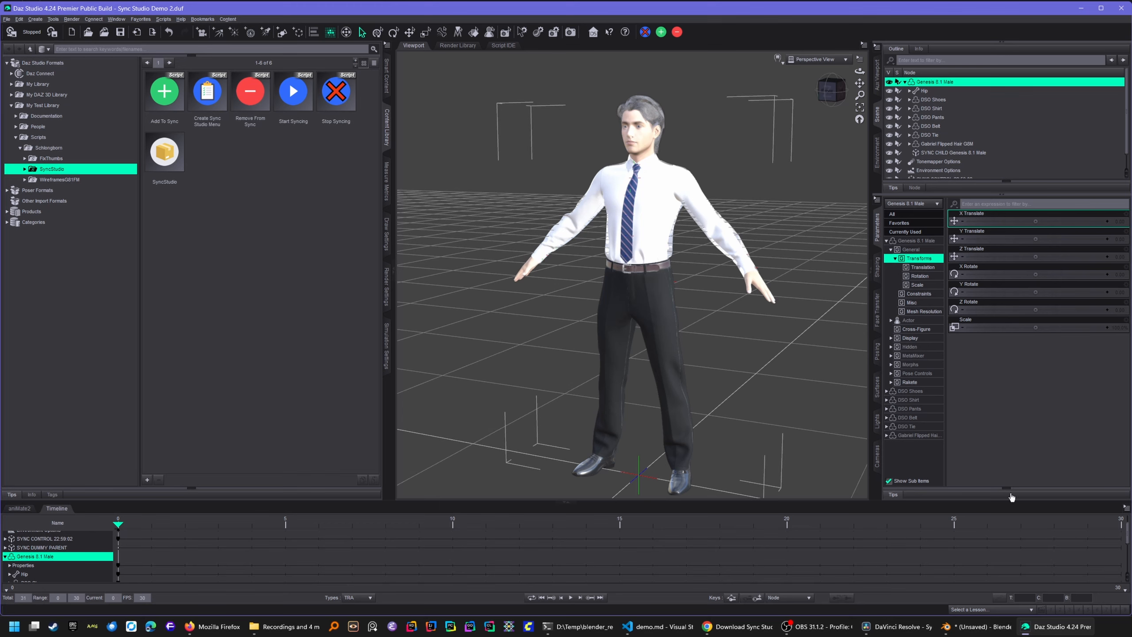
{"action": "left_click", "coordinate": [1009, 626]}
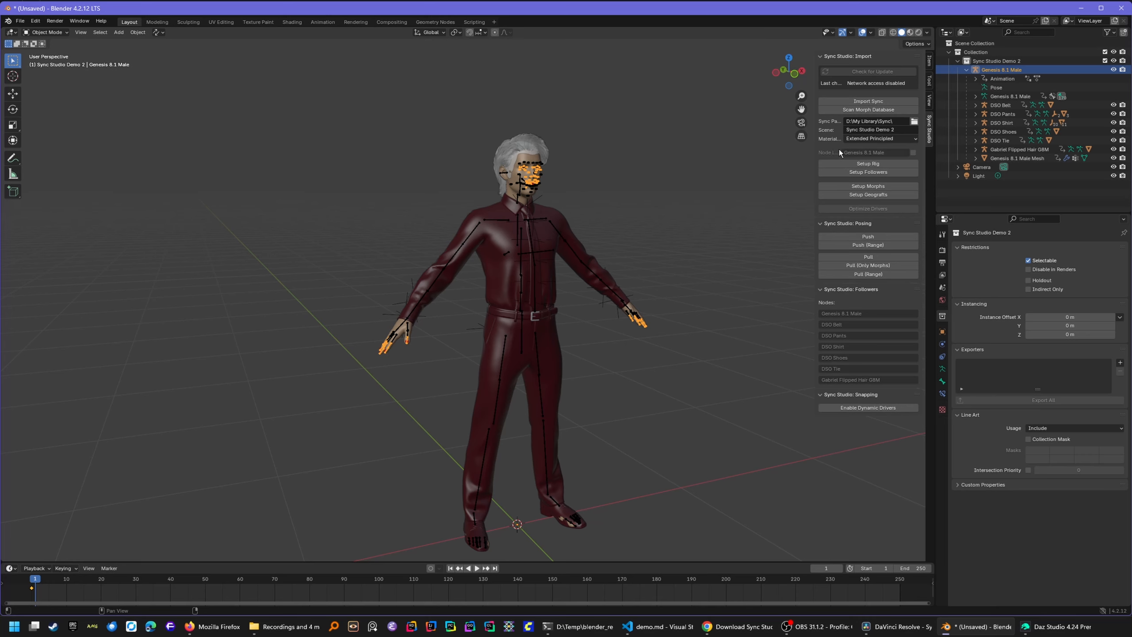
{"action": "left_click", "coordinate": [913, 153]}
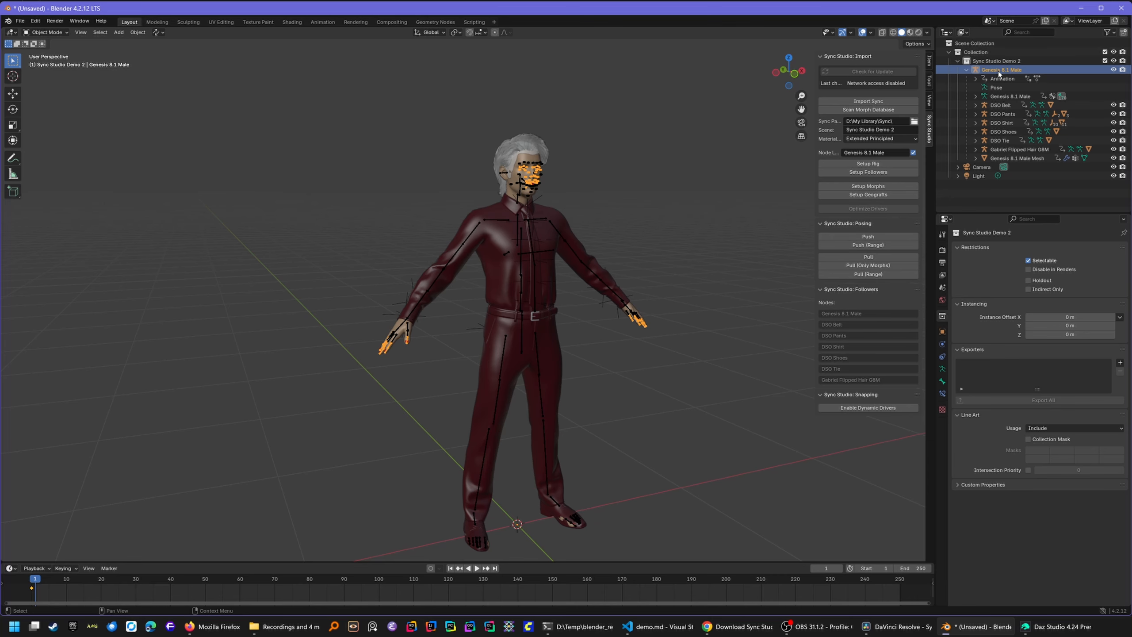
{"action": "key", "text": "alt+Tab"}
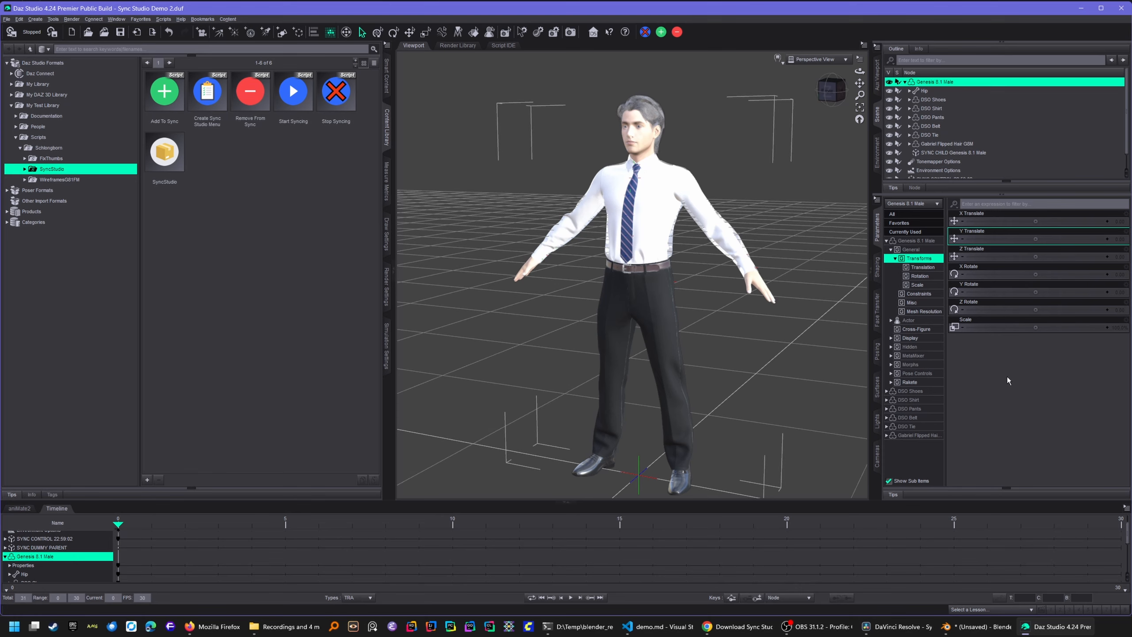
{"action": "left_click", "coordinate": [976, 626]}
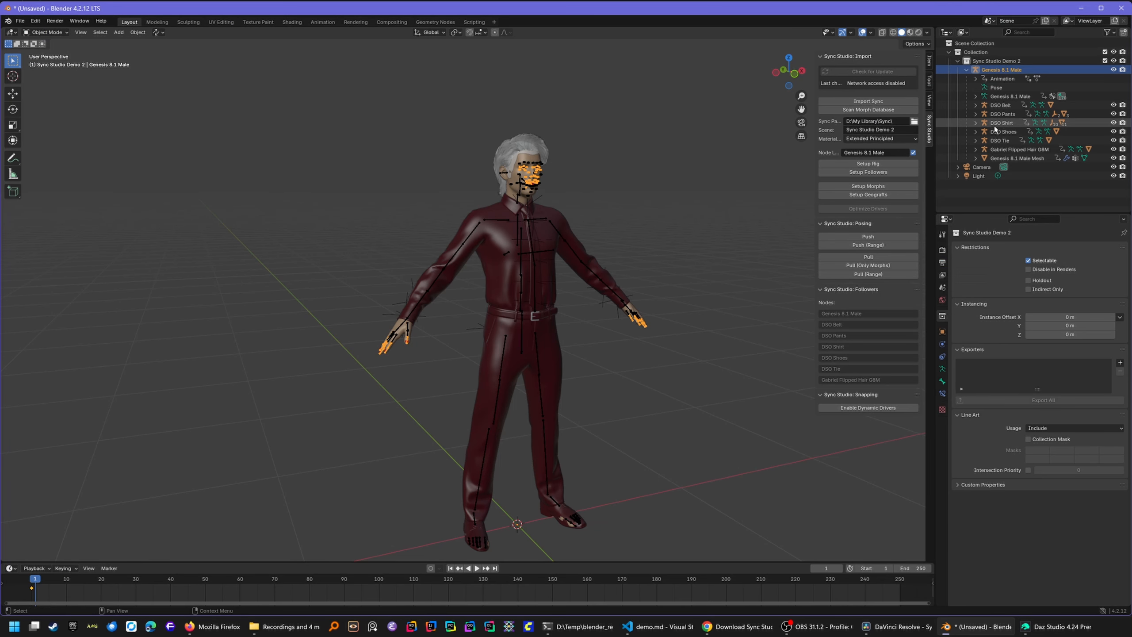
{"action": "key", "text": "alt+Tab"}
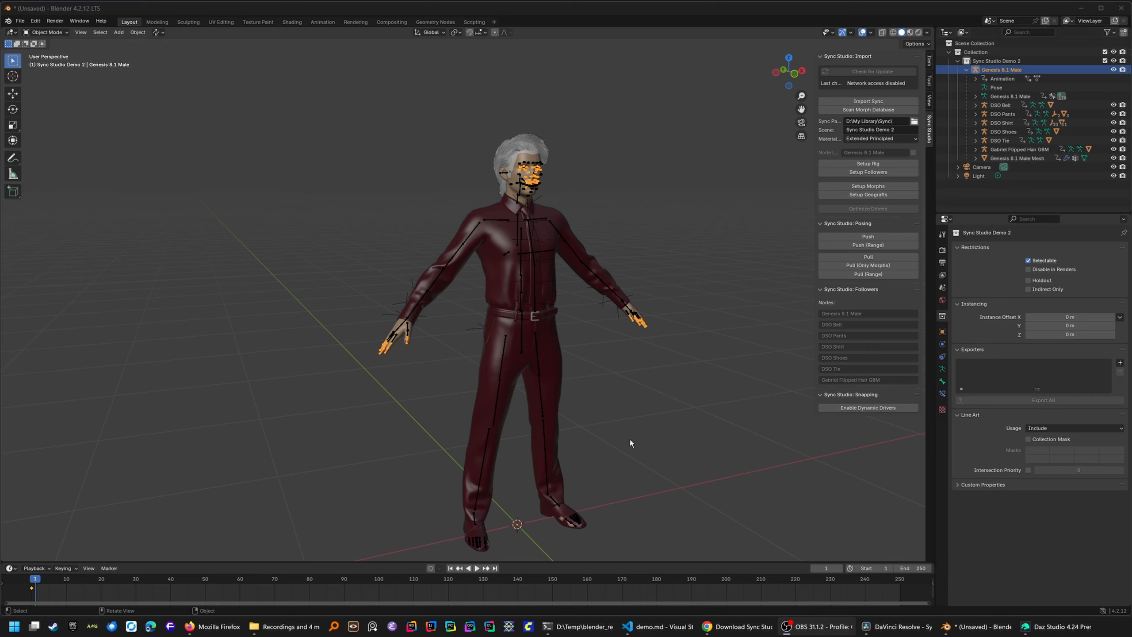
- Delete Gabriel Flipped Hair G8M and DSO Shoes in the Outliner, then rerun Import Sync
{"action": "left_click", "coordinate": [1016, 149]}
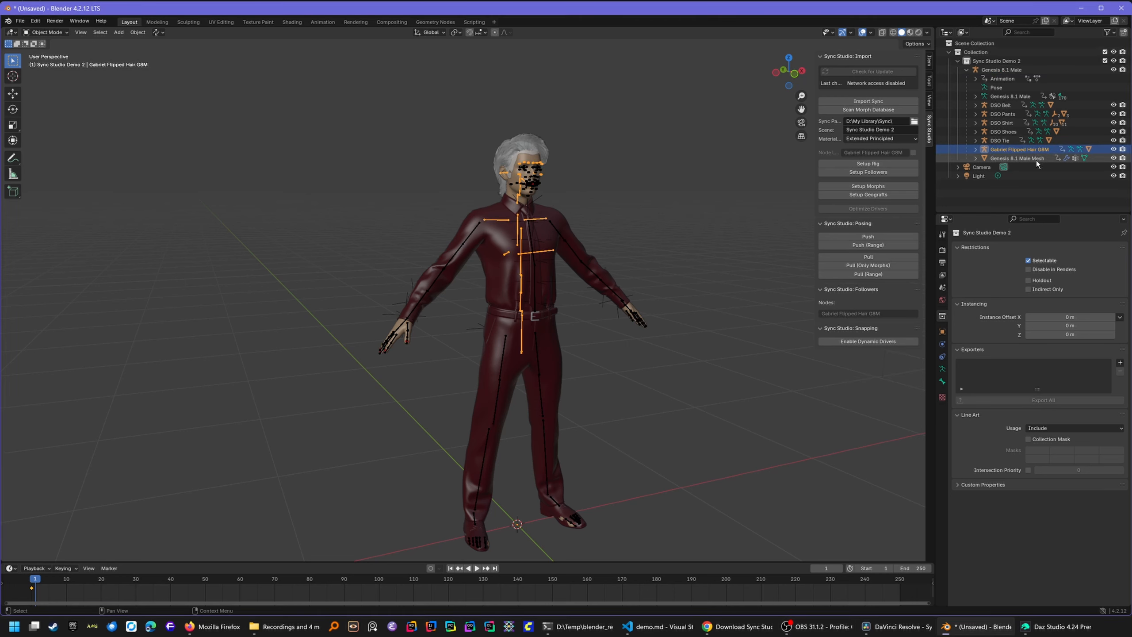
{"action": "right_click", "coordinate": [1010, 151]}
{"action": "left_click", "coordinate": [992, 172]}
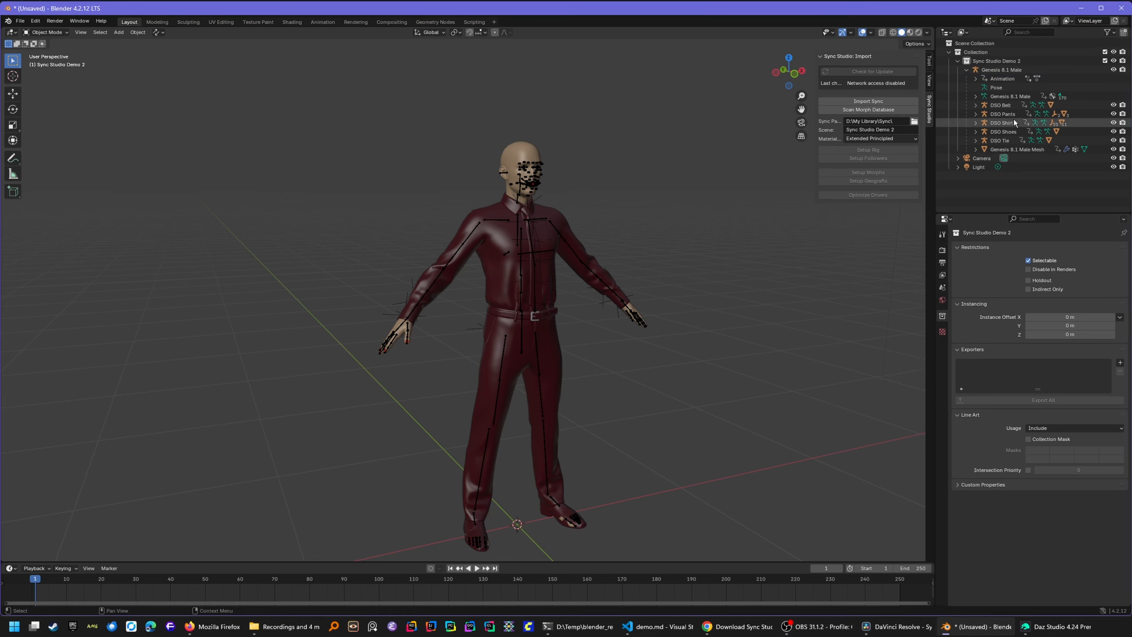
{"action": "right_click", "coordinate": [1008, 130]}
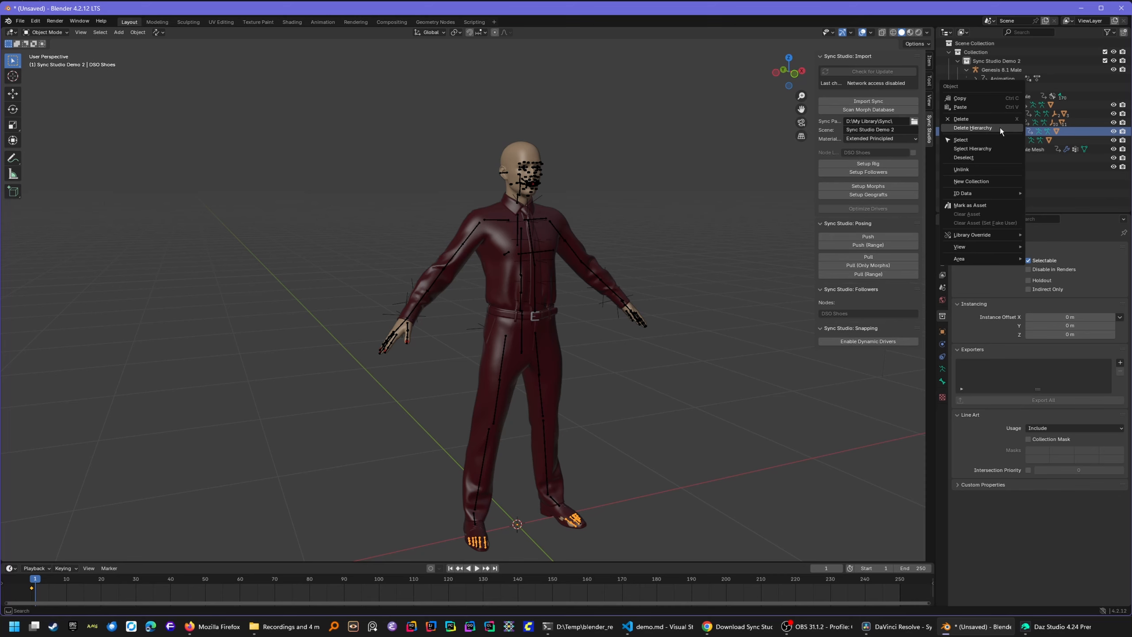
{"action": "left_click", "coordinate": [973, 126]}
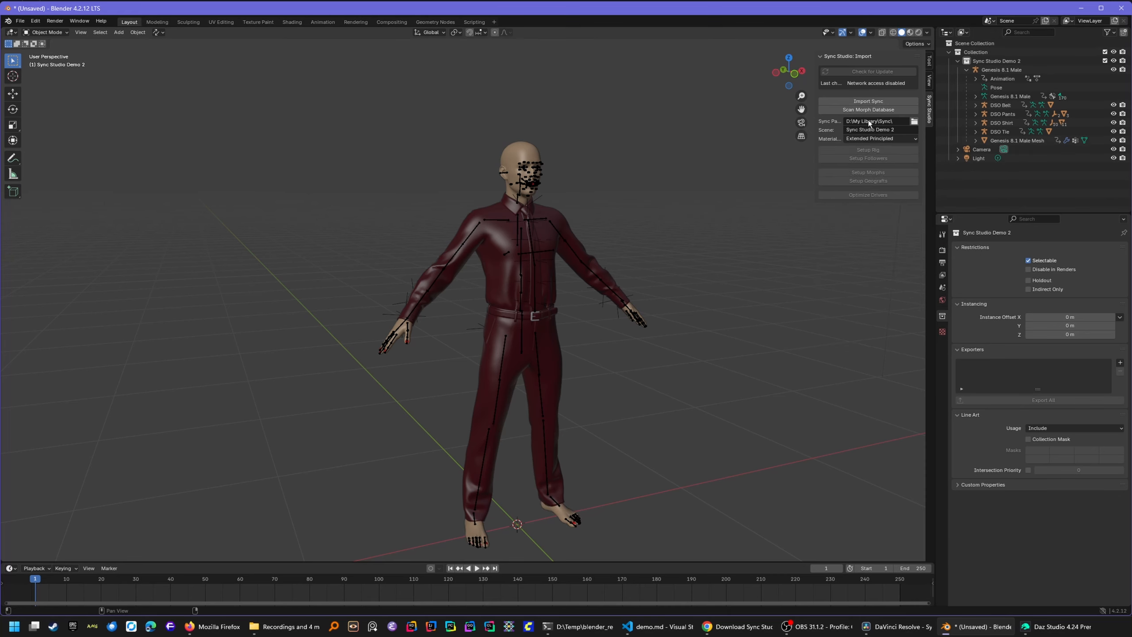
{"action": "left_click", "coordinate": [868, 102]}
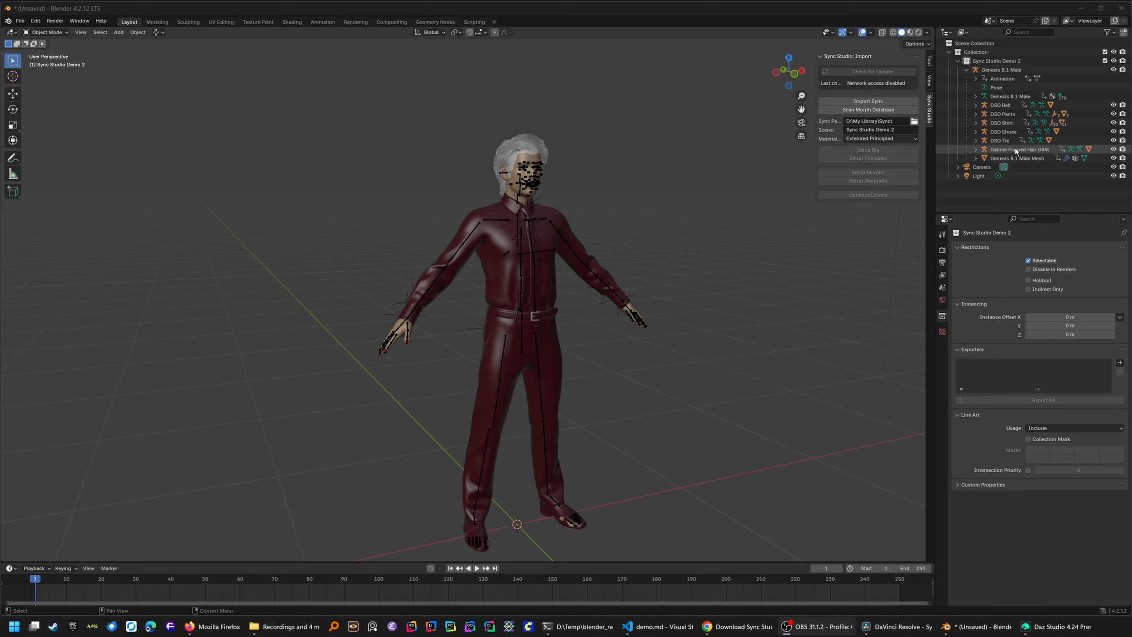
- Load Genesis 8.1 Male Face Controls from Genesis 8 Starter Essentials > Anatomy onto the figure
{"action": "left_click", "coordinate": [1057, 626]}
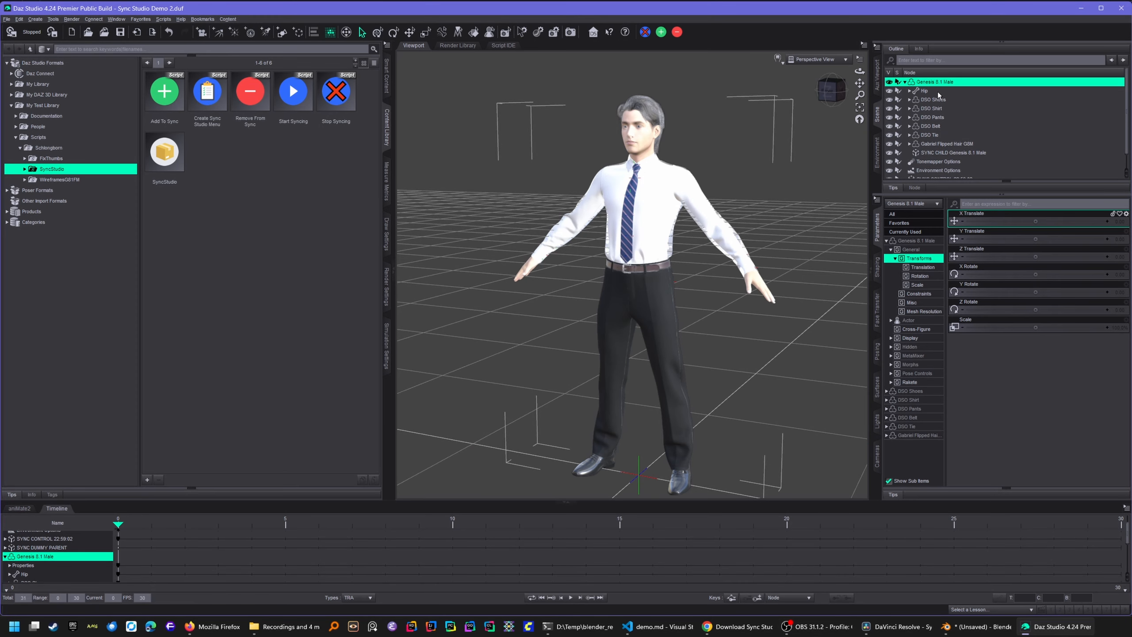
{"action": "left_click", "coordinate": [388, 76]}
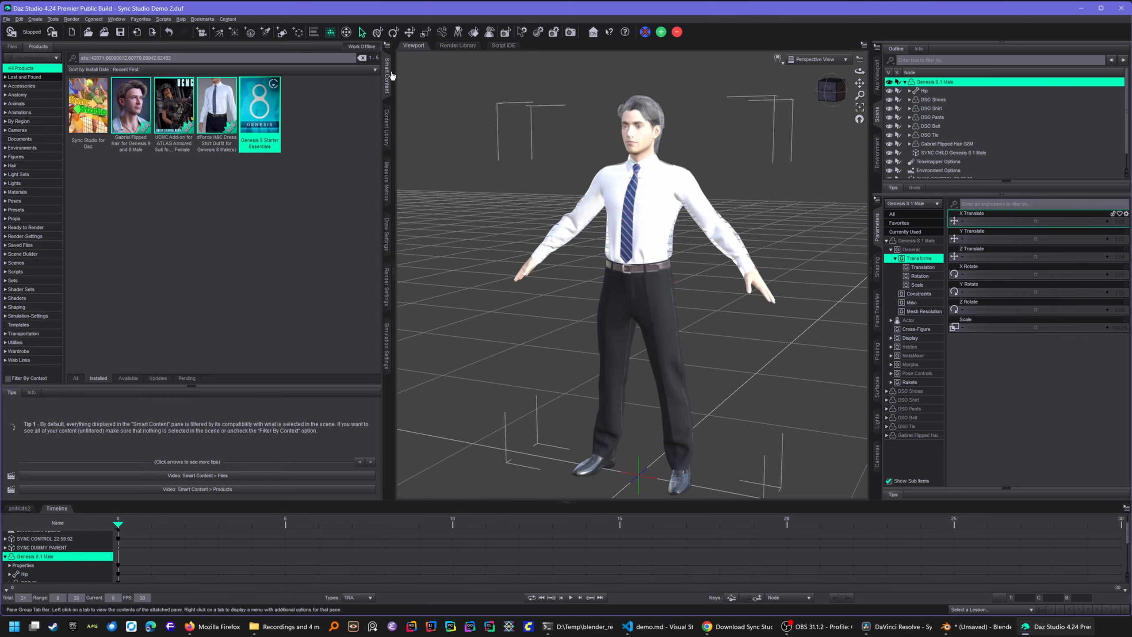
{"action": "left_click", "coordinate": [259, 120]}
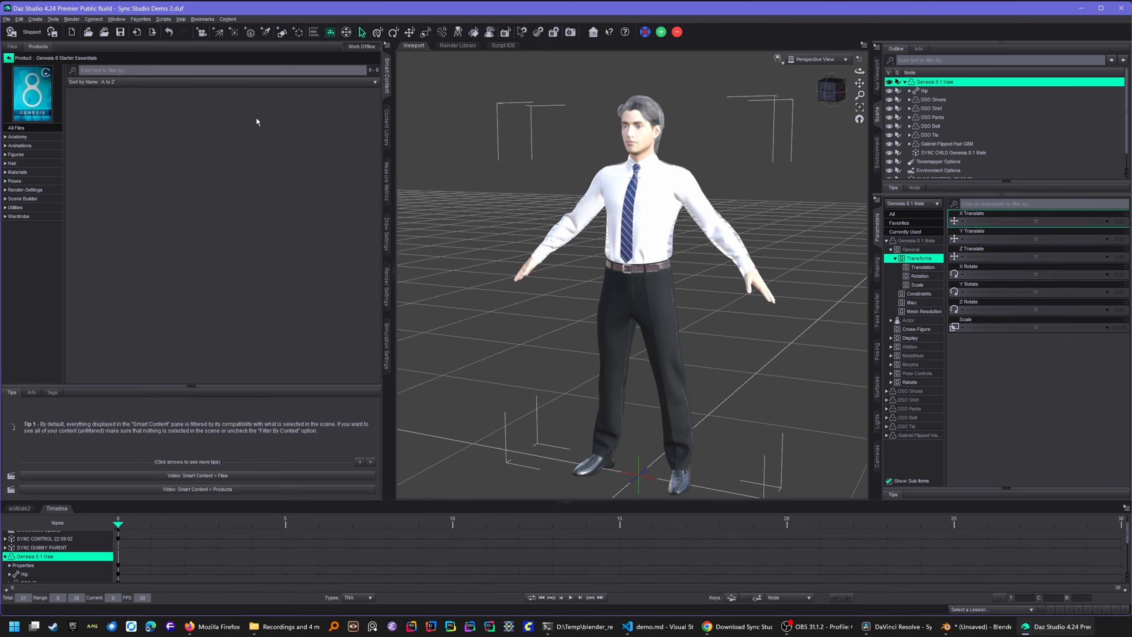
{"action": "left_click", "coordinate": [17, 137]}
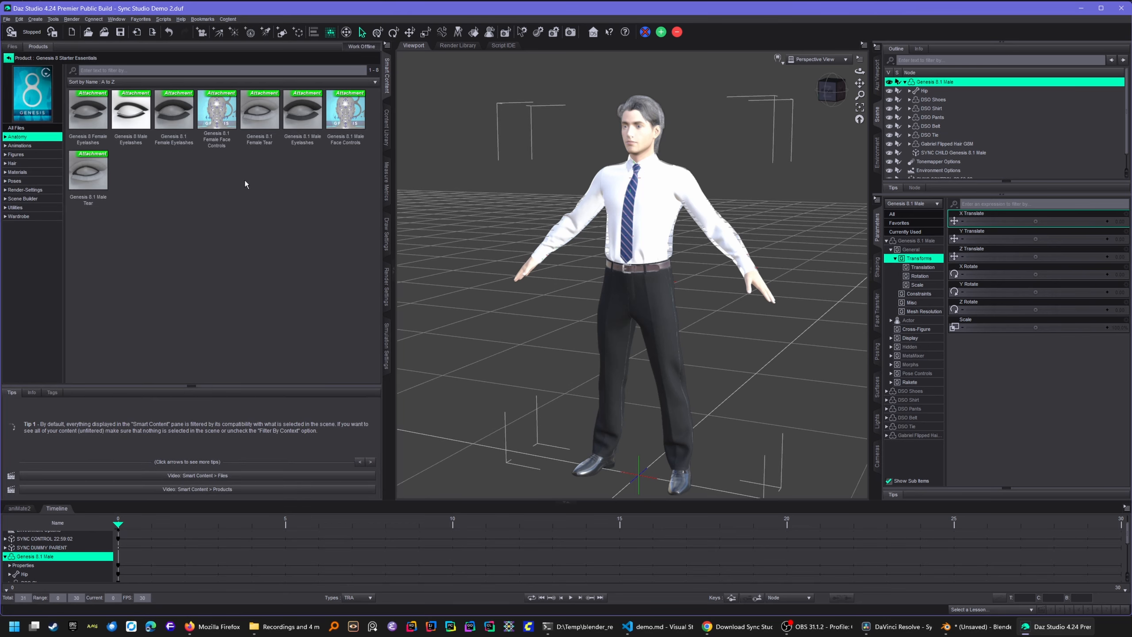
{"action": "left_click", "coordinate": [349, 125]}
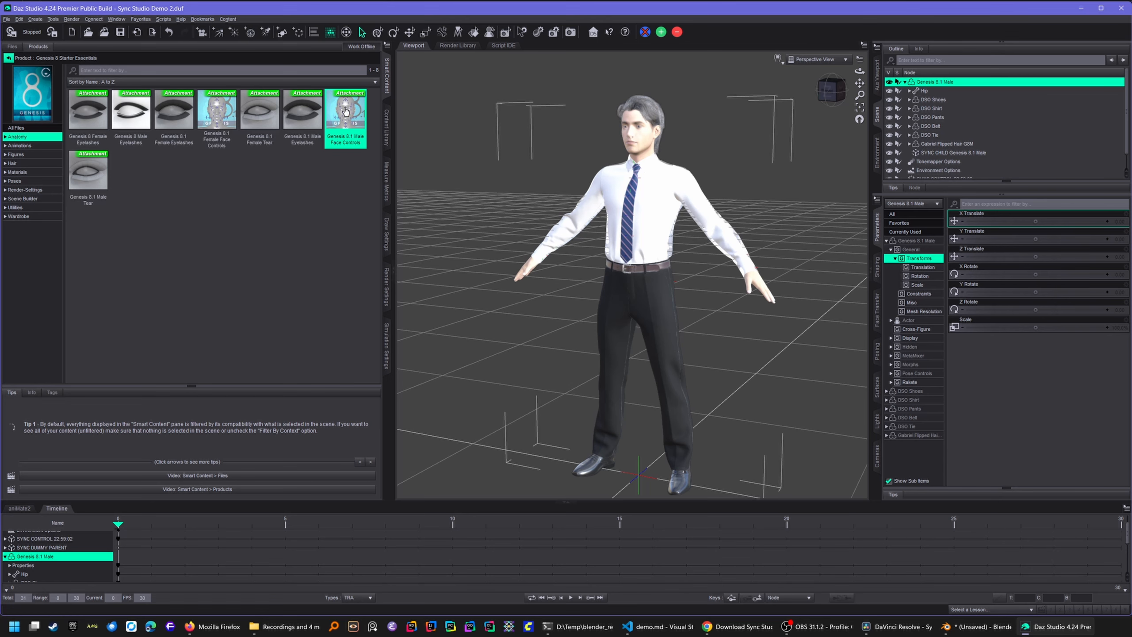
{"action": "double_click", "coordinate": [346, 112]}
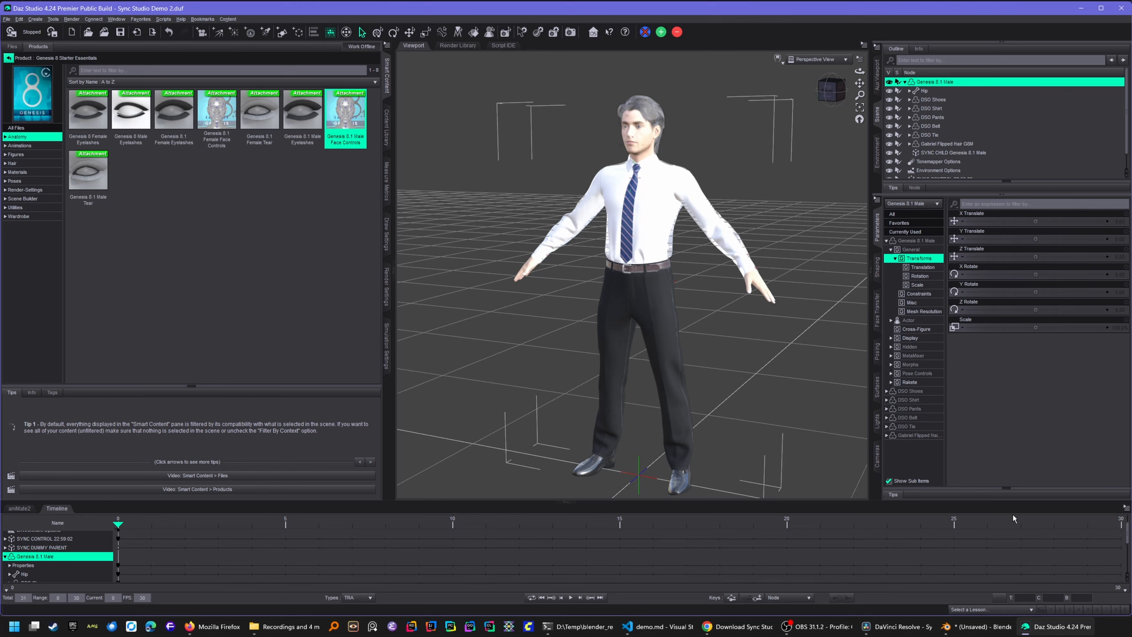
{"action": "left_click", "coordinate": [976, 627]}
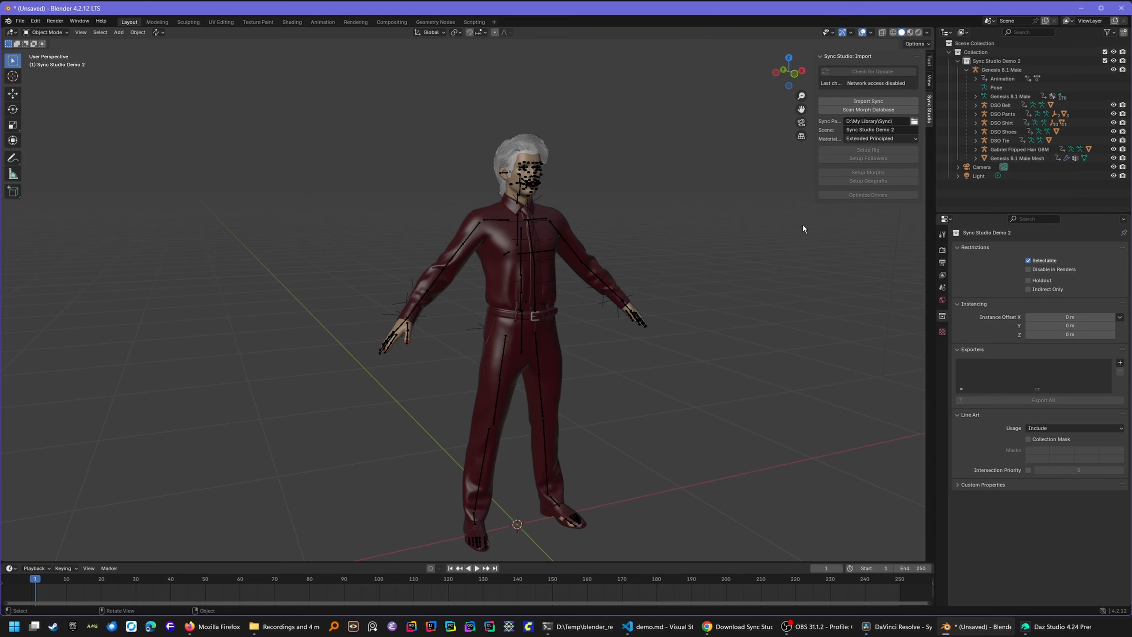
- Import Sync the Genesis 8.1 Male scene from Daz, then open the Setup Rig options
{"action": "left_click", "coordinate": [1002, 70]}
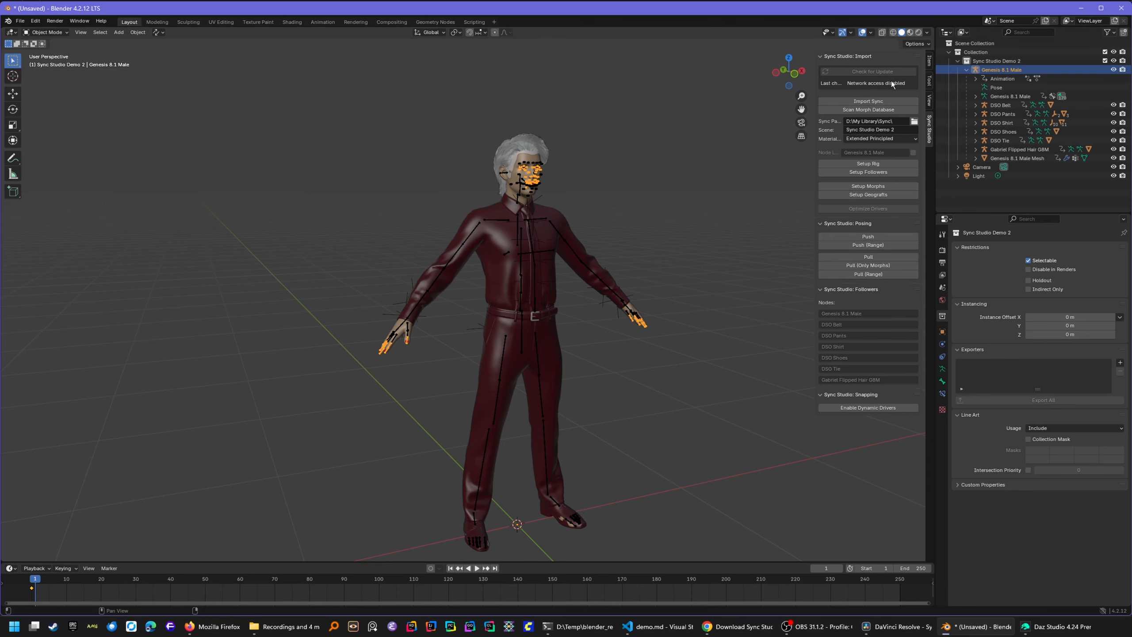
{"action": "left_click", "coordinate": [873, 101]}
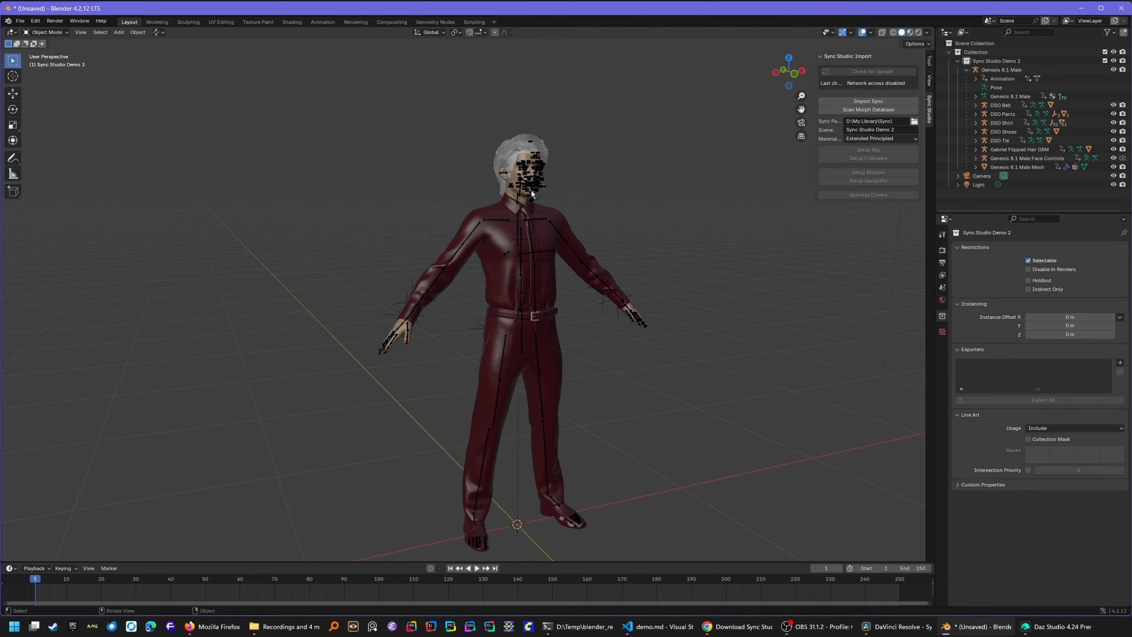
{"action": "left_click", "coordinate": [532, 193]}
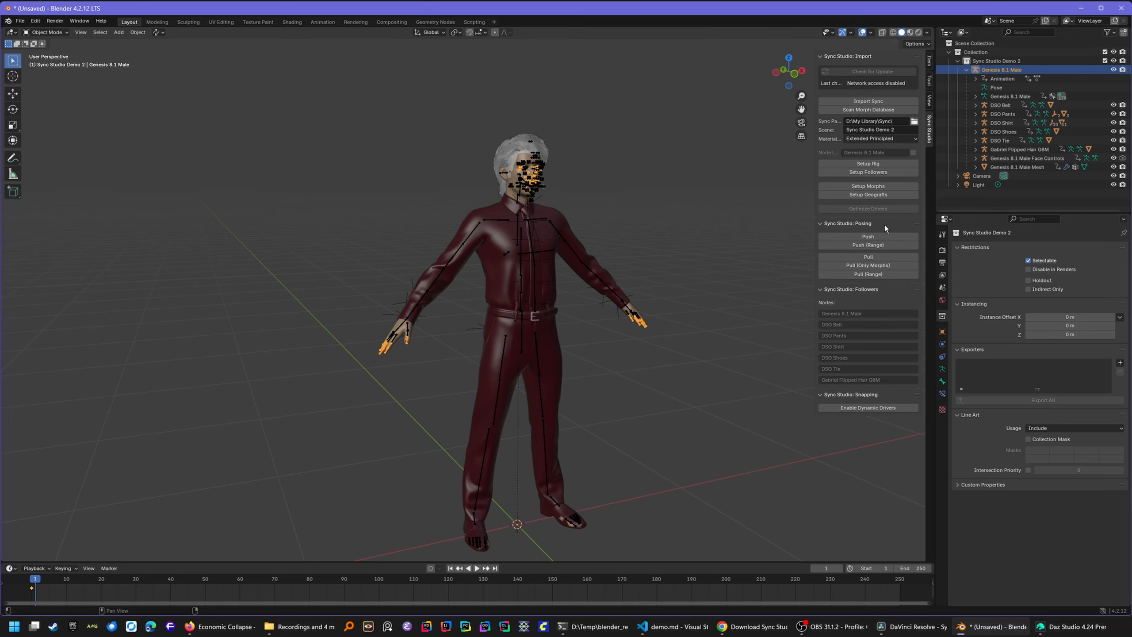
{"action": "left_click", "coordinate": [850, 164]}
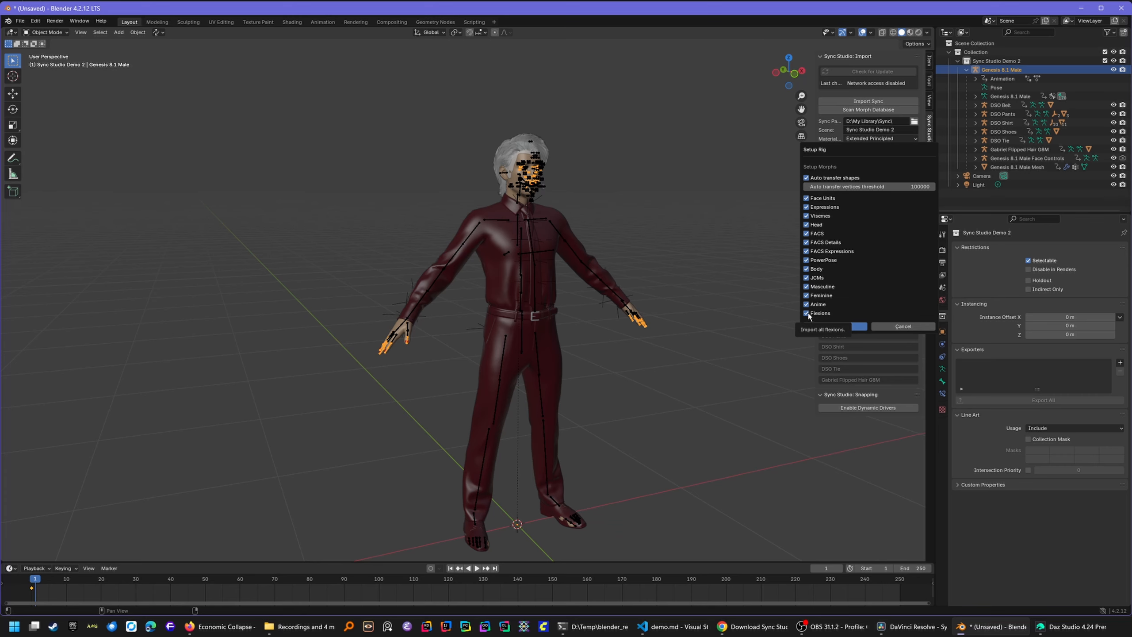
- Untick all morph categories except FACS and JCMs and build the control rig
{"action": "left_click_drag", "start_coordinate": [806, 198], "coordinate": [806, 216]}
{"action": "left_click_drag", "start_coordinate": [806, 233], "coordinate": [806, 313]}
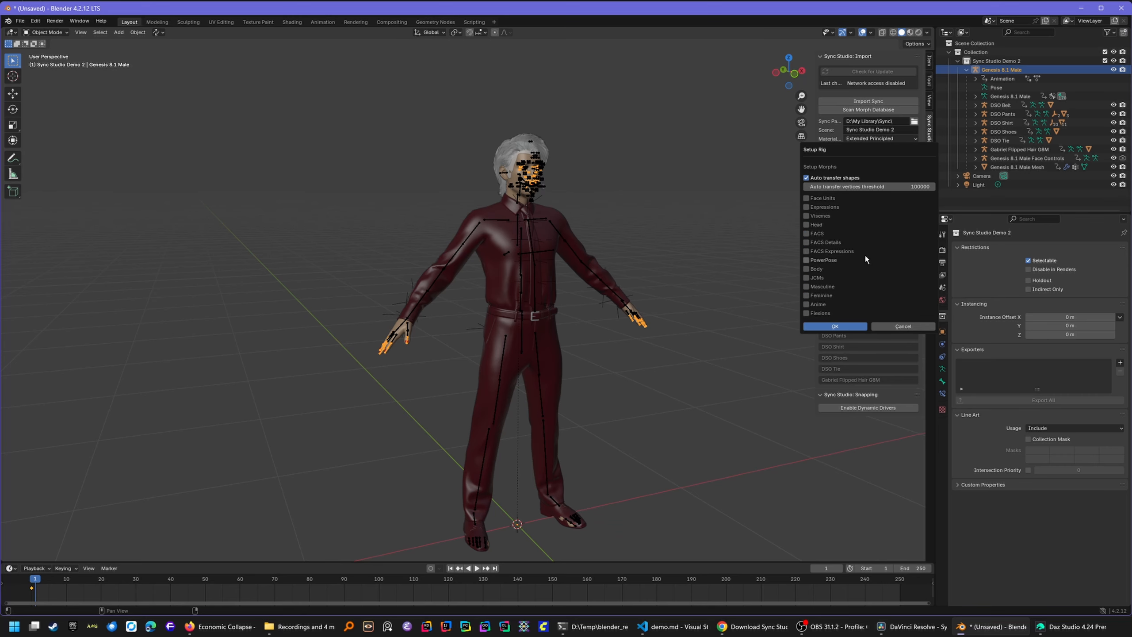
{"action": "left_click", "coordinate": [816, 235]}
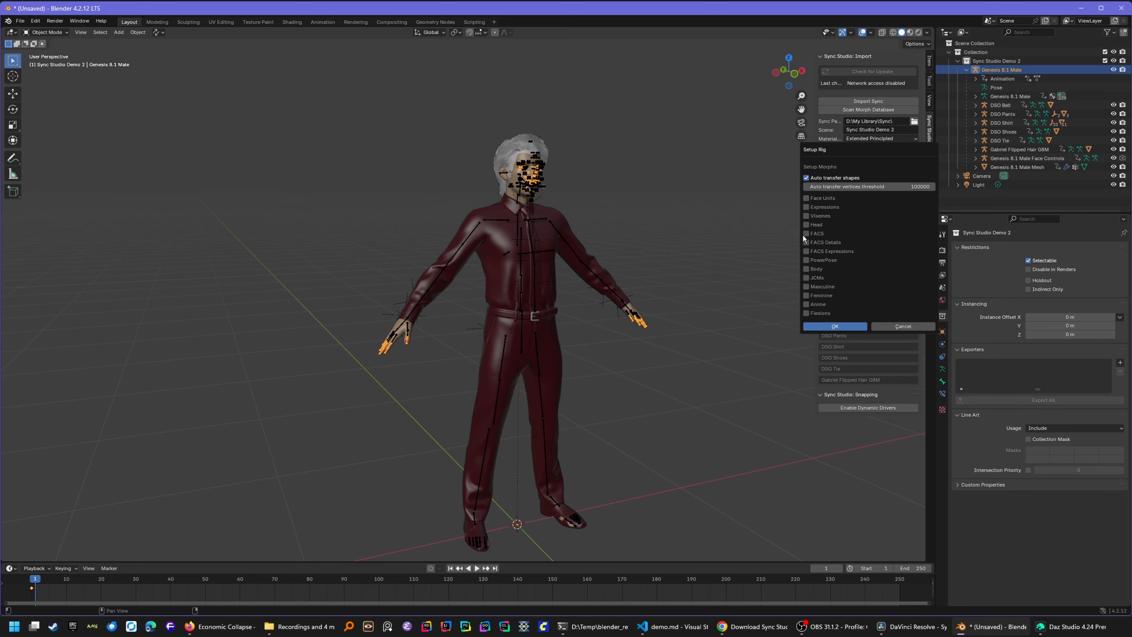
{"action": "left_click", "coordinate": [819, 277]}
{"action": "left_click", "coordinate": [835, 327]}
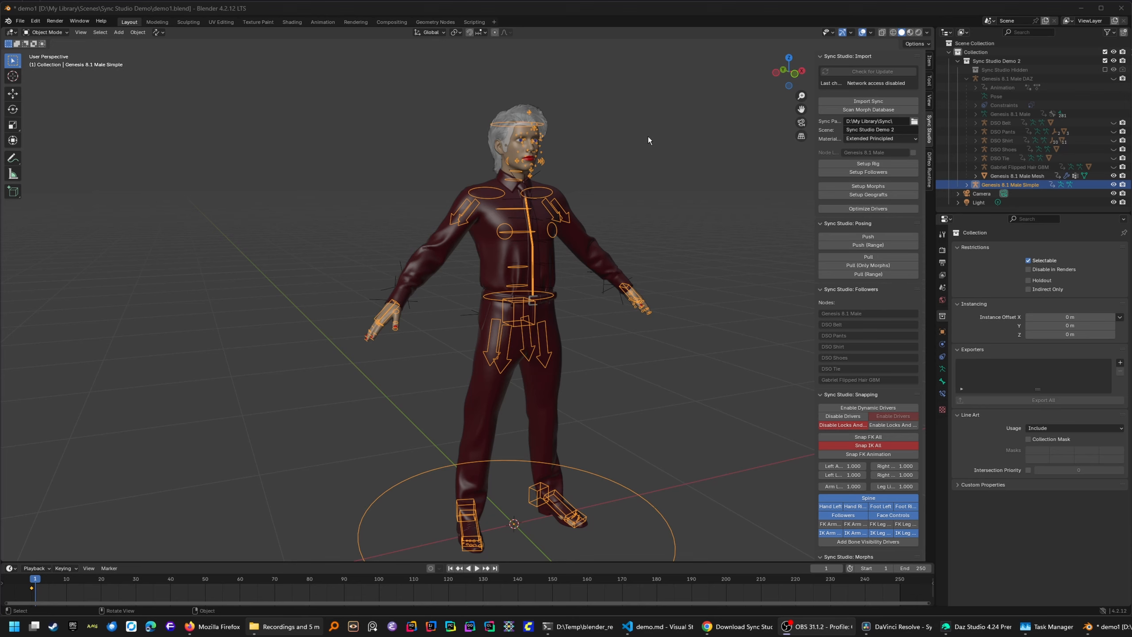
- Enter Pose Mode and test-move the left hand IK control, cancelling the move
{"action": "left_click", "coordinate": [629, 285]}
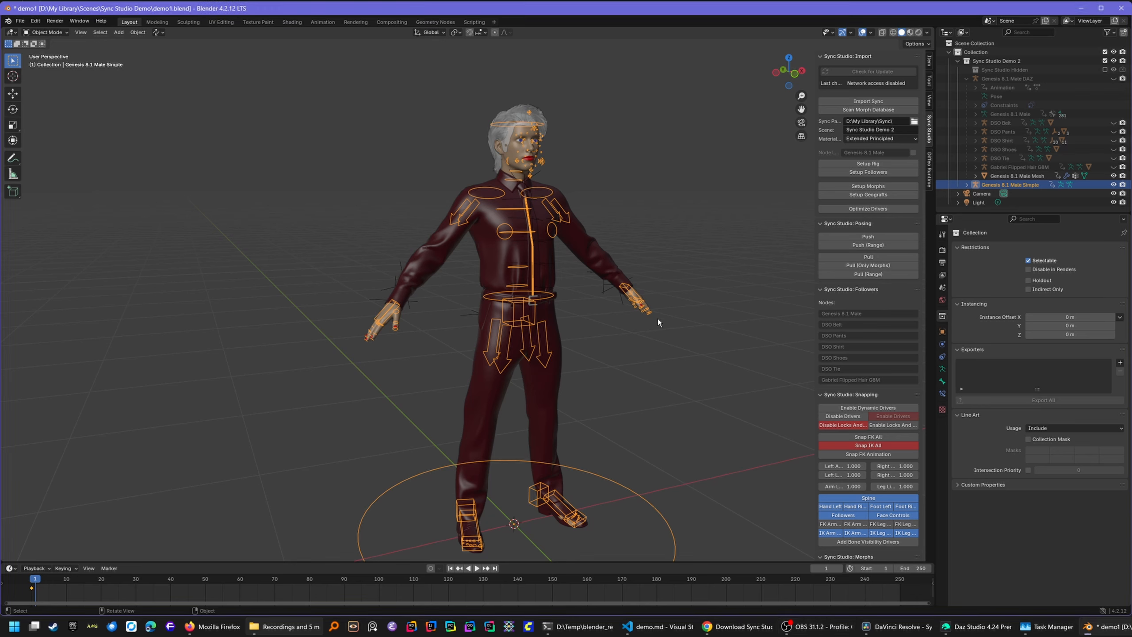
{"action": "key", "text": "ctrl+Tab"}
{"action": "left_click", "coordinate": [630, 289]}
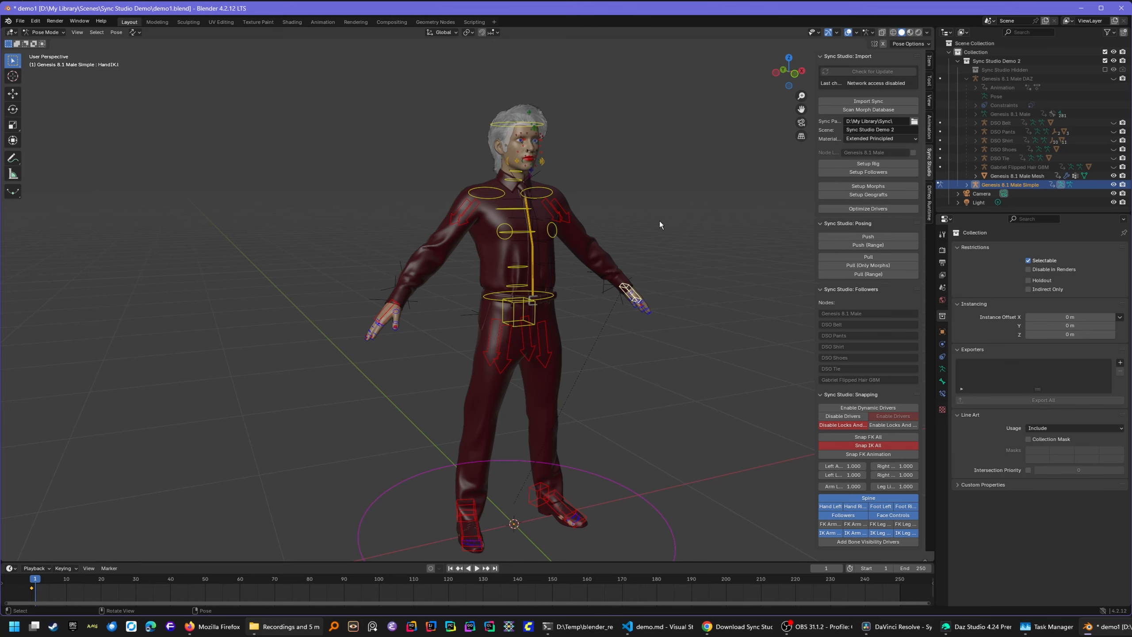
{"action": "key", "text": "g"}
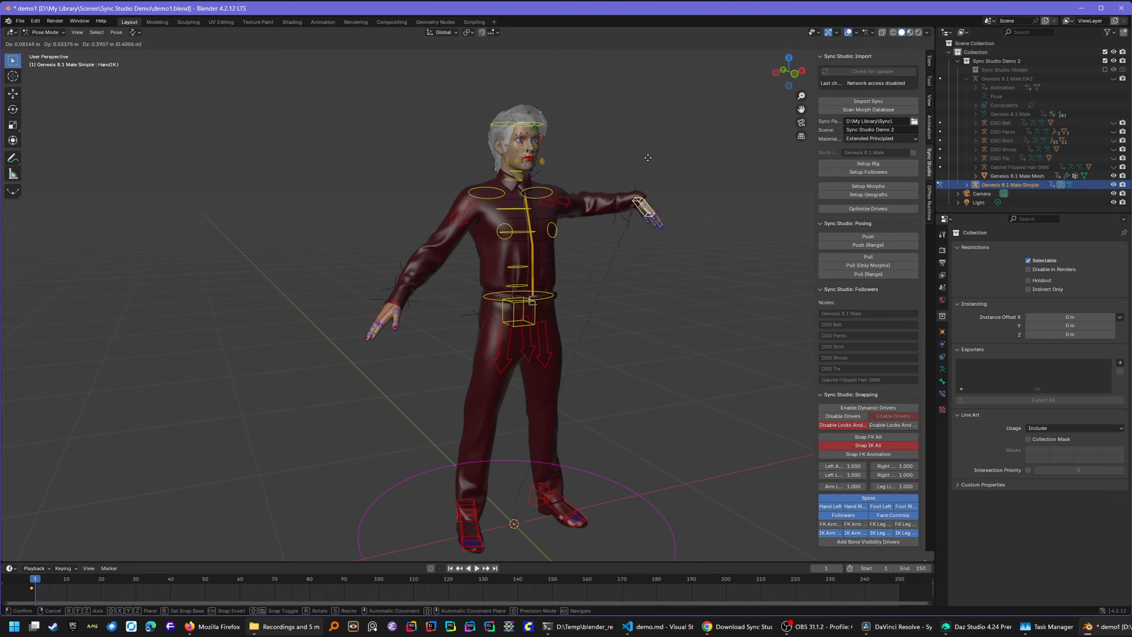
{"action": "right_click", "coordinate": [584, 302]}
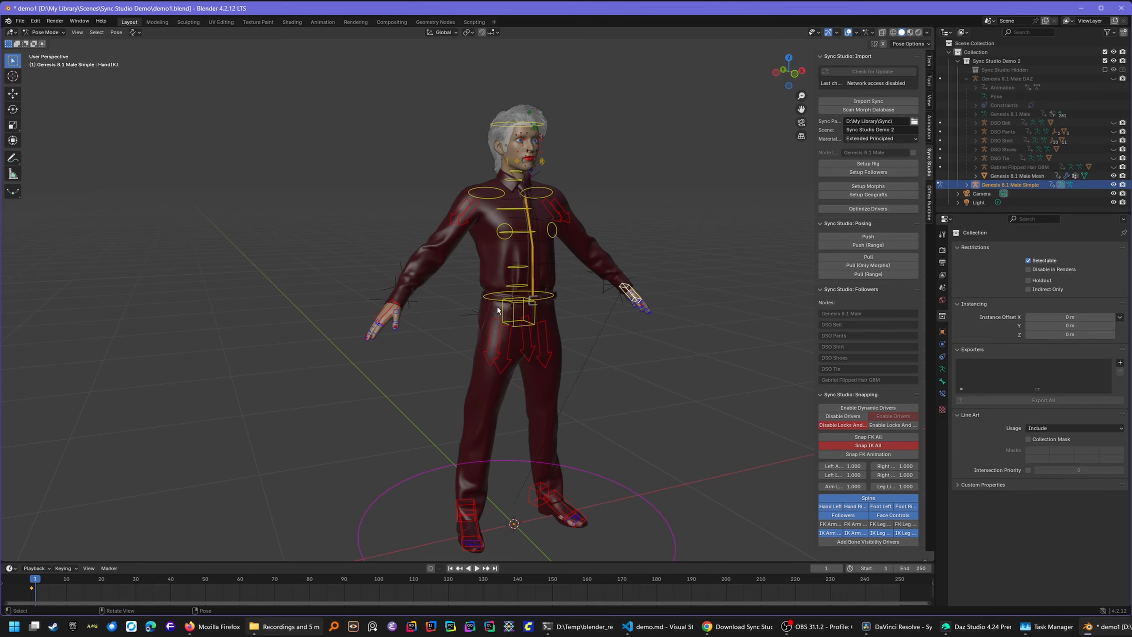
- Test the left heel, left tarsal and hip IK controls, cancelling each transform
{"action": "left_click", "coordinate": [534, 496]}
{"action": "key", "text": "g"}
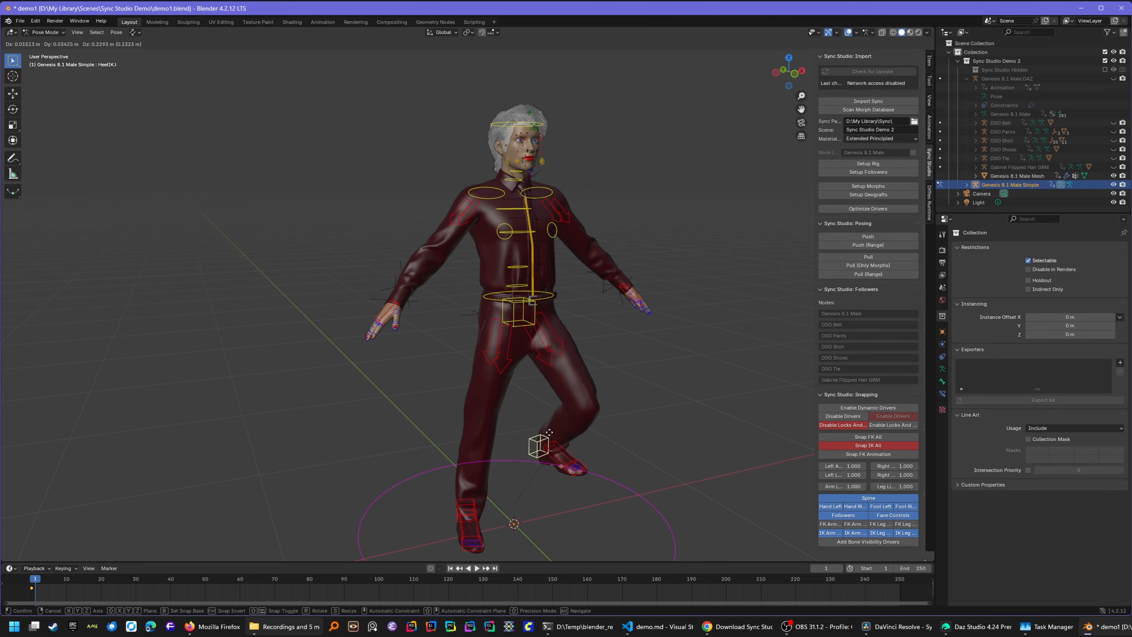
{"action": "right_click", "coordinate": [555, 489]}
{"action": "left_click", "coordinate": [555, 506]}
{"action": "key", "text": "r"}
{"action": "key", "text": "r"}
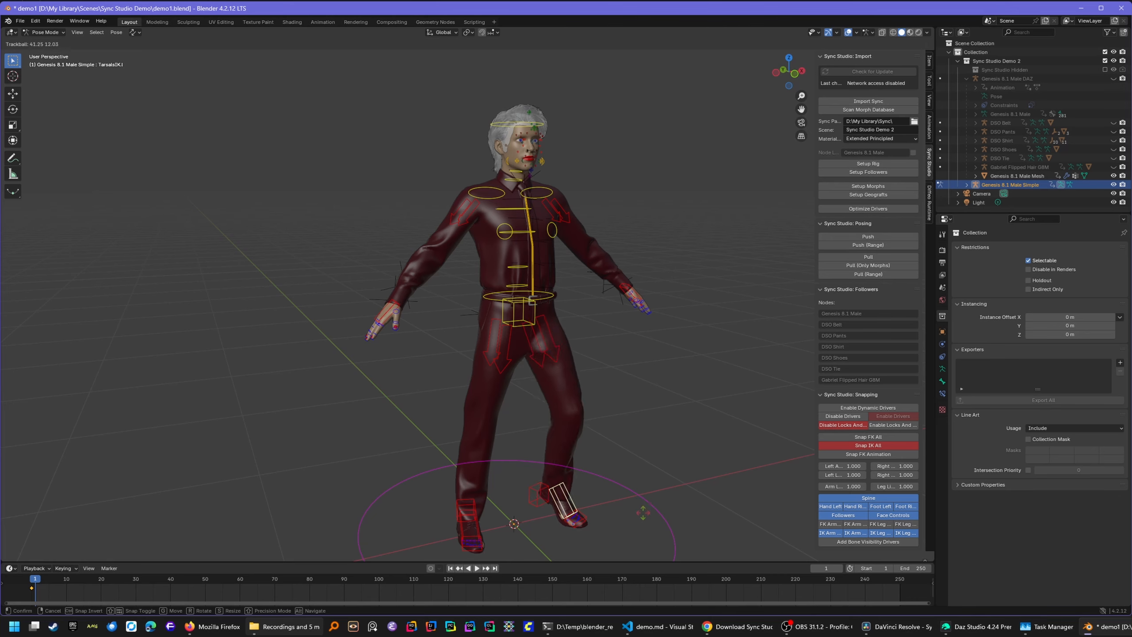
{"action": "right_click", "coordinate": [543, 350]}
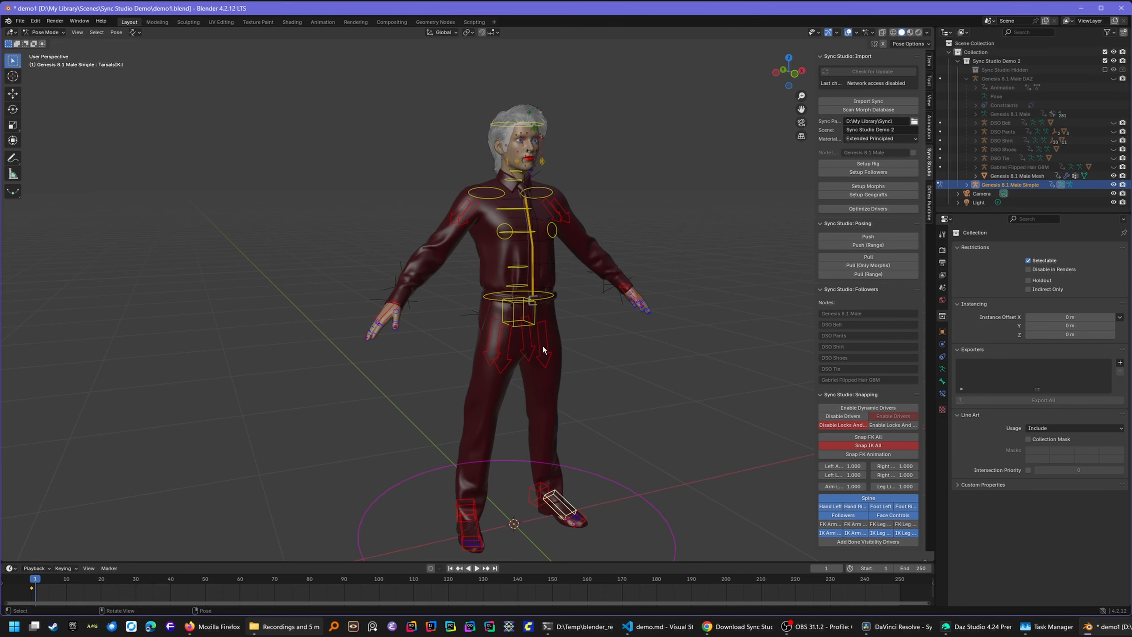
{"action": "left_click", "coordinate": [509, 315]}
{"action": "key", "text": "g"}
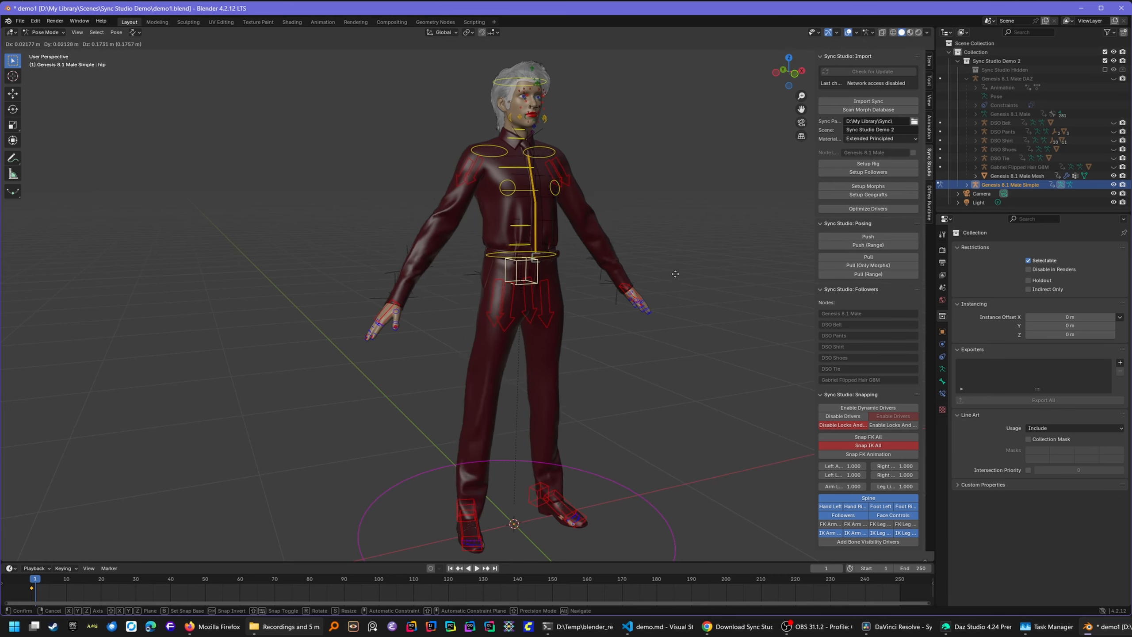
{"action": "right_click", "coordinate": [643, 319]}
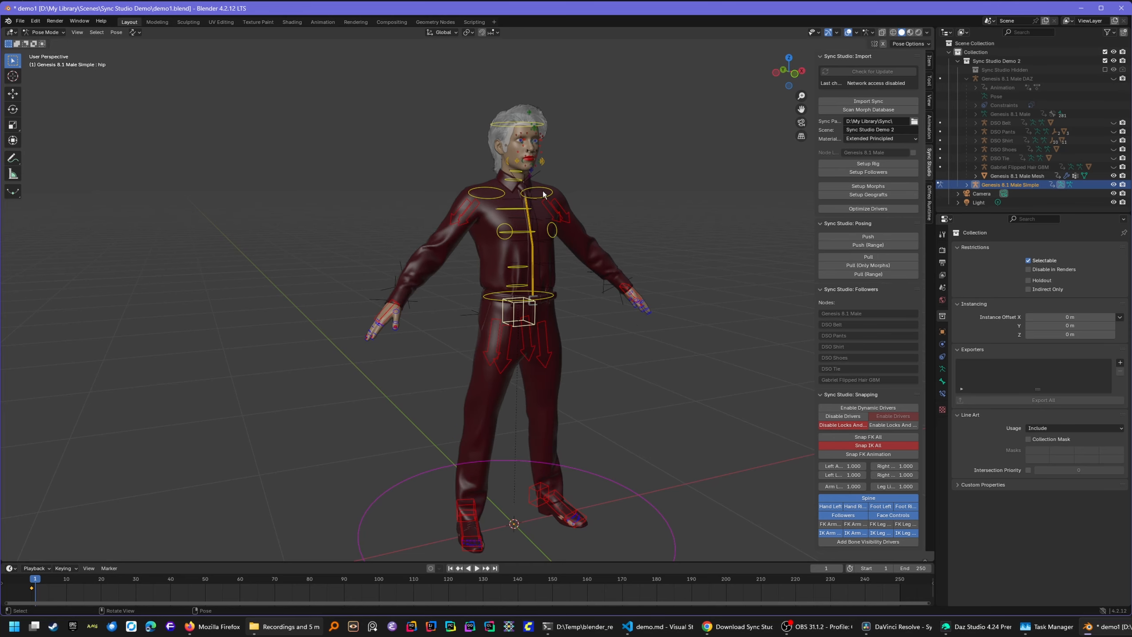
- Zoom in on the face and start moving the right mouth-corner control
{"action": "left_click", "coordinate": [517, 163]}
{"action": "scroll", "coordinate": [576, 122], "scroll_direction": "up", "scroll_amount": 5}
{"action": "left_click_drag", "start_coordinate": [801, 109], "coordinate": [714, 405]}
{"action": "scroll", "coordinate": [622, 218], "scroll_direction": "up", "scroll_amount": 1}
{"action": "key", "text": "g"}
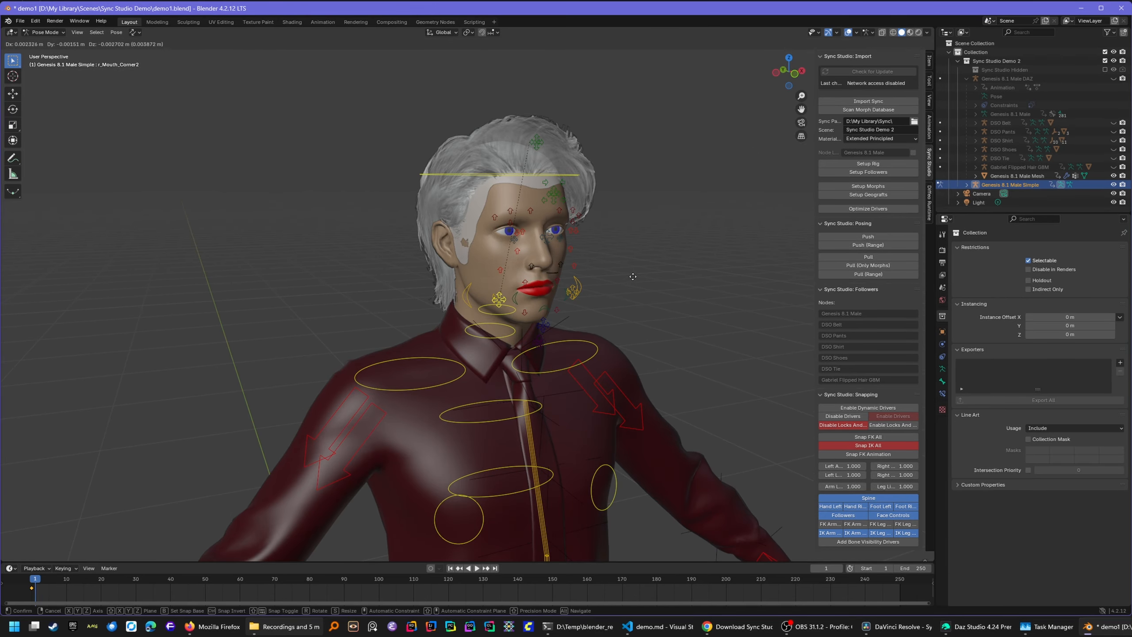
- Confirm the new right mouth-corner position and move the eye-aim control
{"action": "left_click", "coordinate": [559, 262]}
{"action": "left_click", "coordinate": [540, 241]}
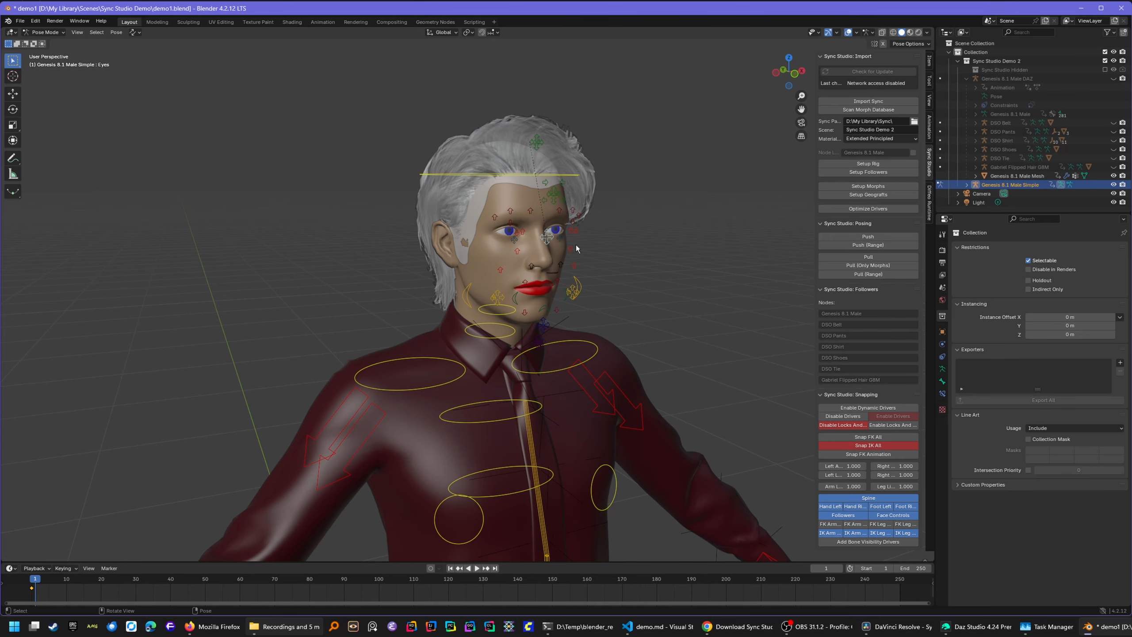
{"action": "key", "text": "g"}
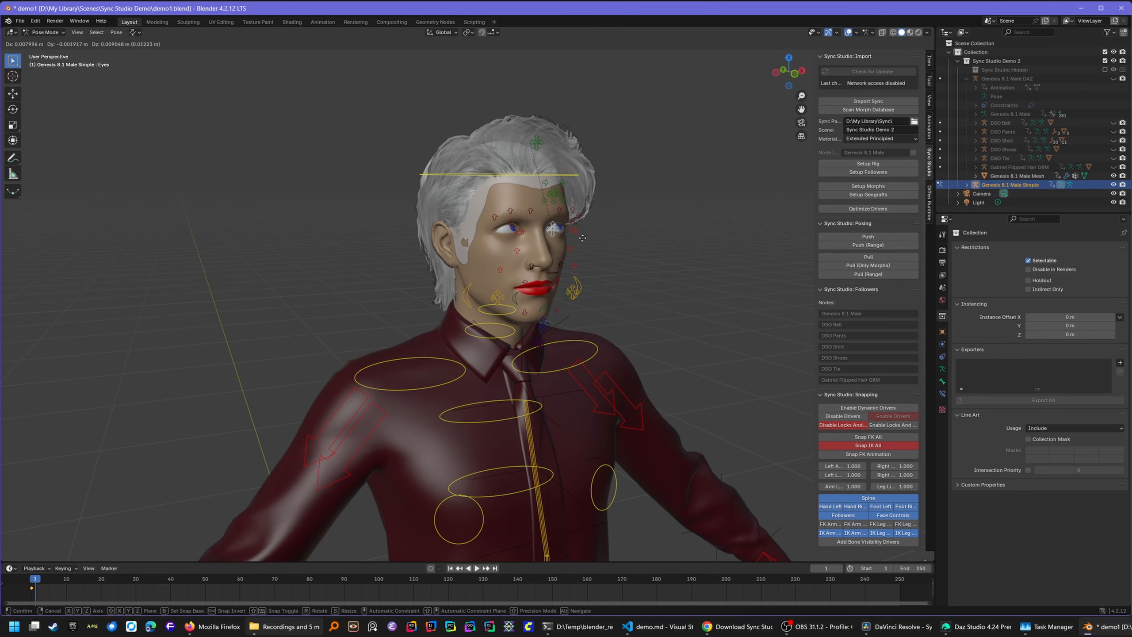
{"action": "left_click", "coordinate": [577, 249]}
- Drop a trial move of the right inner eyebrow, then switch to Daz Studio
{"action": "left_click", "coordinate": [530, 212]}
{"action": "key", "text": "g"}
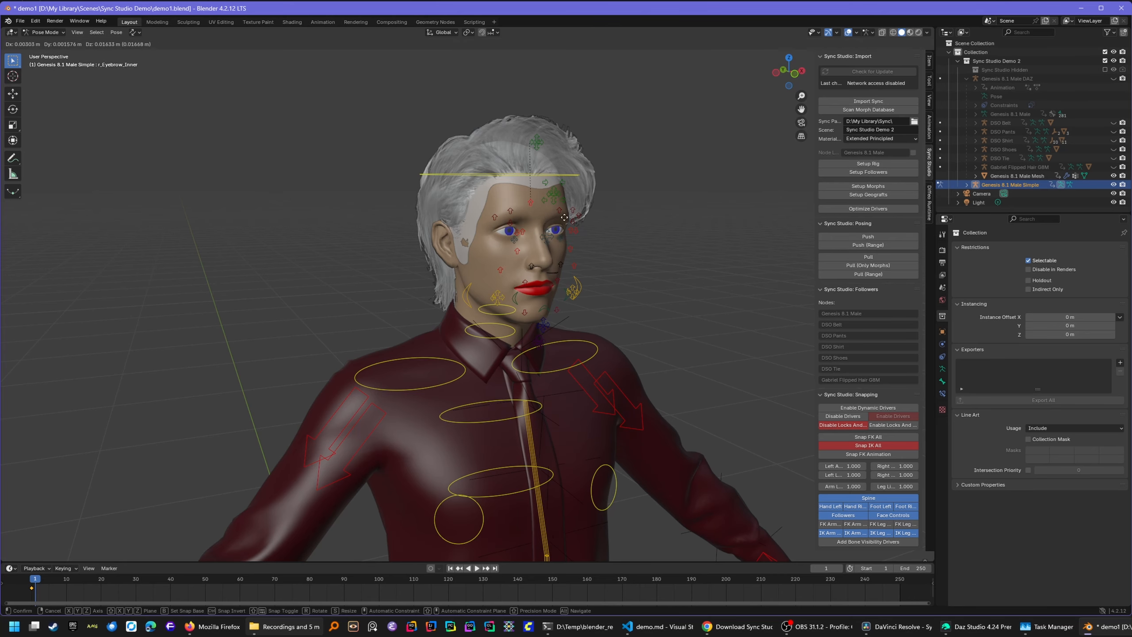
{"action": "key", "text": "Escape"}
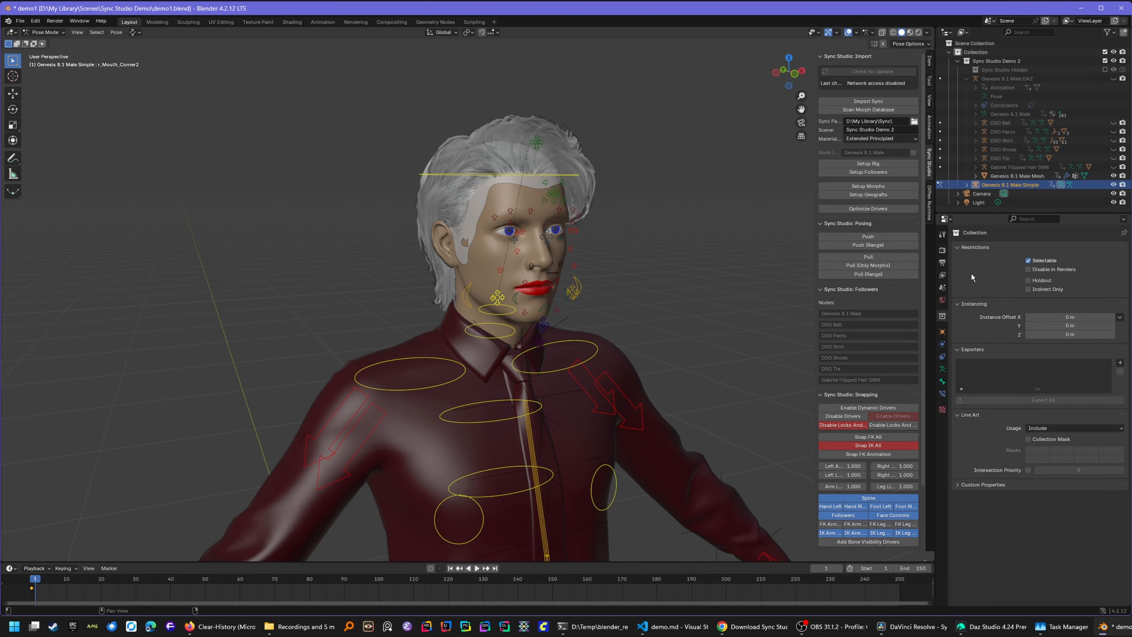
{"action": "left_click", "coordinate": [983, 633]}
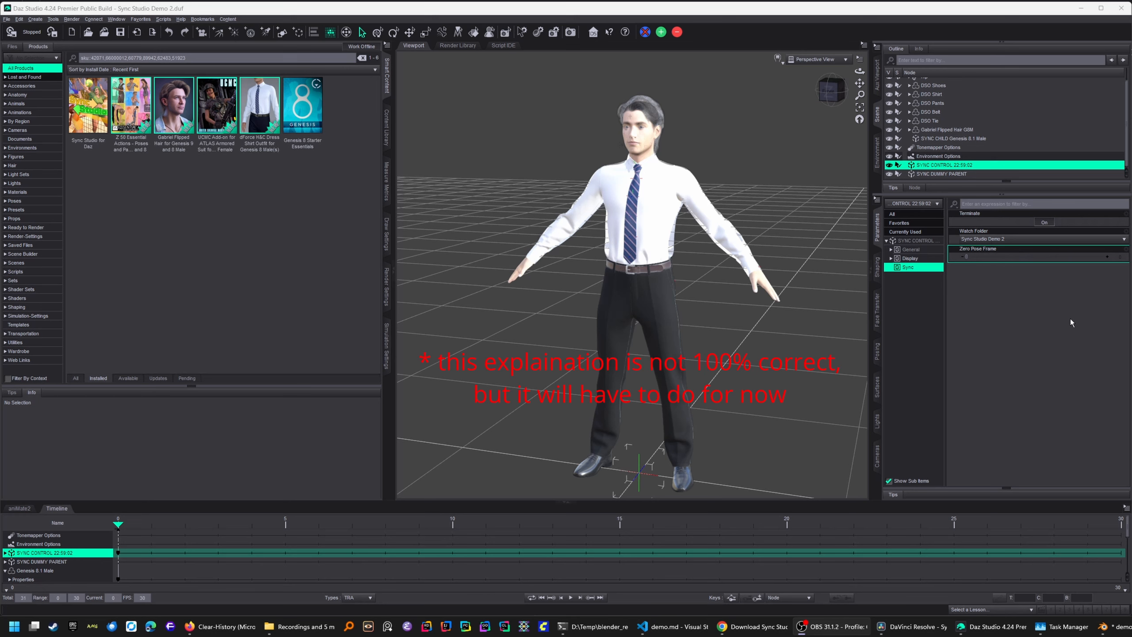
- Set the Daz Studio timeline to frame 1 and select Genesis 8.1 Male
{"action": "left_click", "coordinate": [1059, 329]}
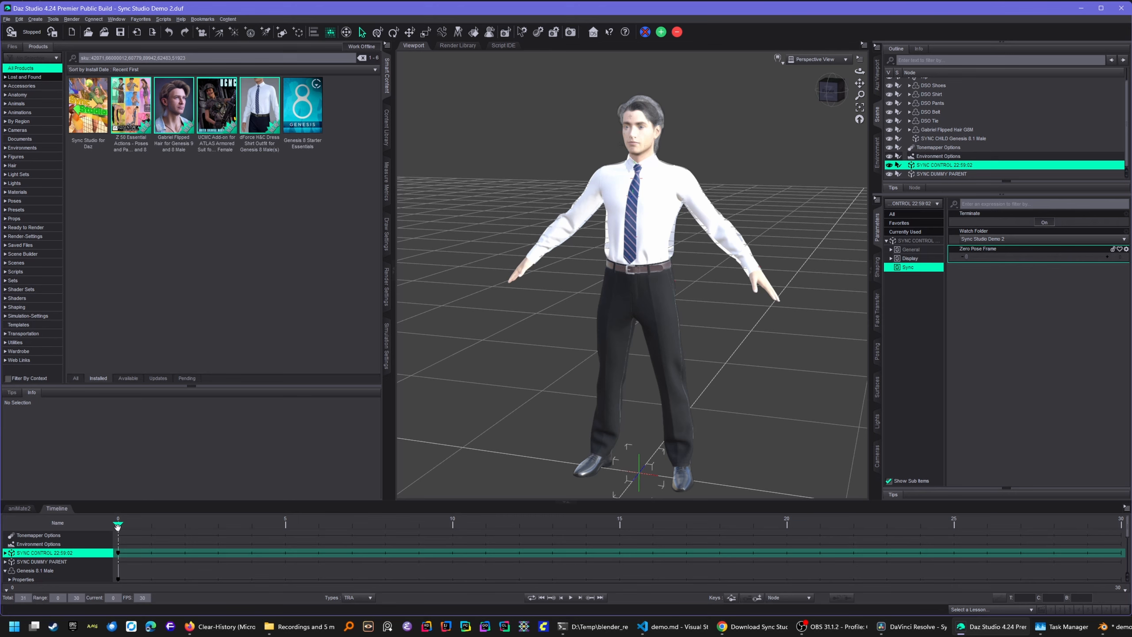
{"action": "left_click", "coordinate": [151, 524]}
{"action": "left_click", "coordinate": [993, 138]}
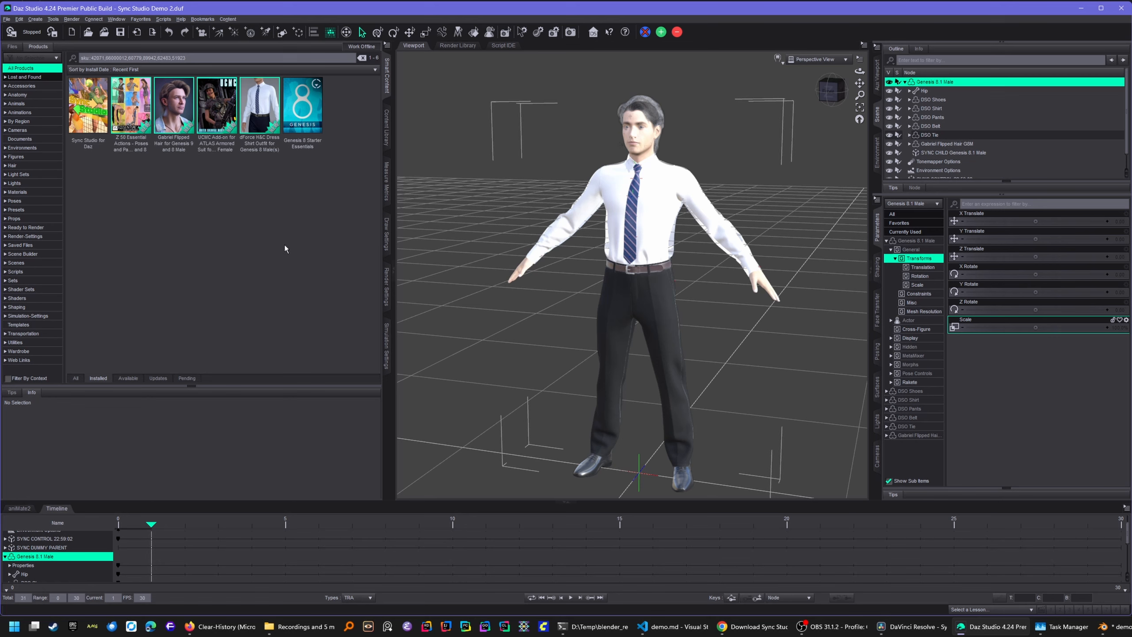
- Apply the Z 50 Essential Actions full-body pose 'Talking Phone Genesis 8 Male', then return to Blender
{"action": "double_click", "coordinate": [130, 105]}
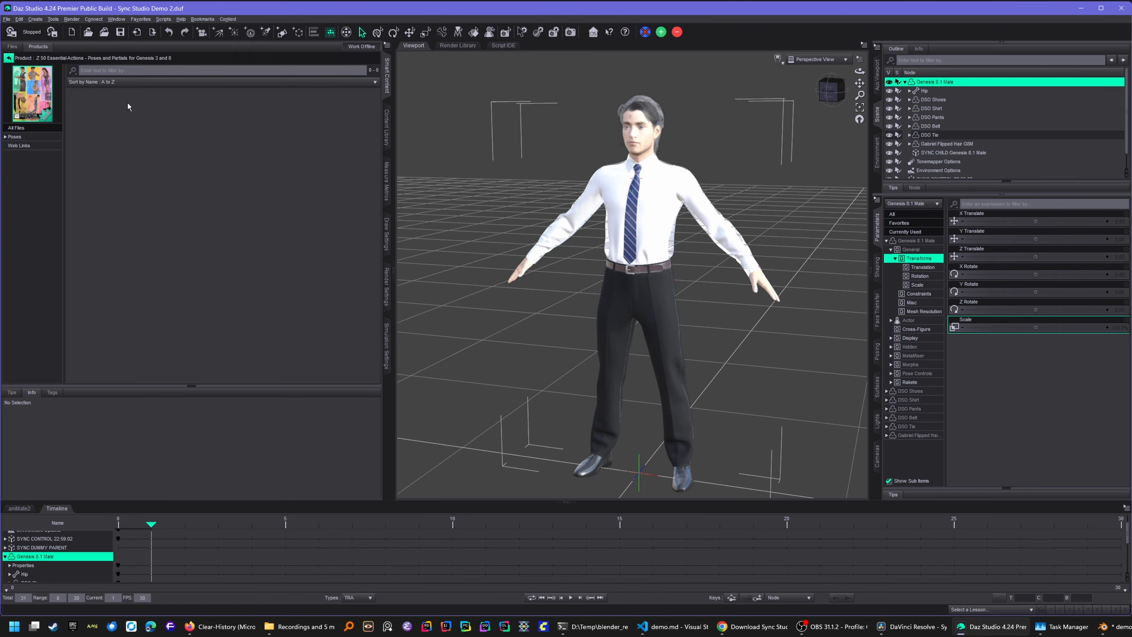
{"action": "left_click", "coordinate": [36, 137]}
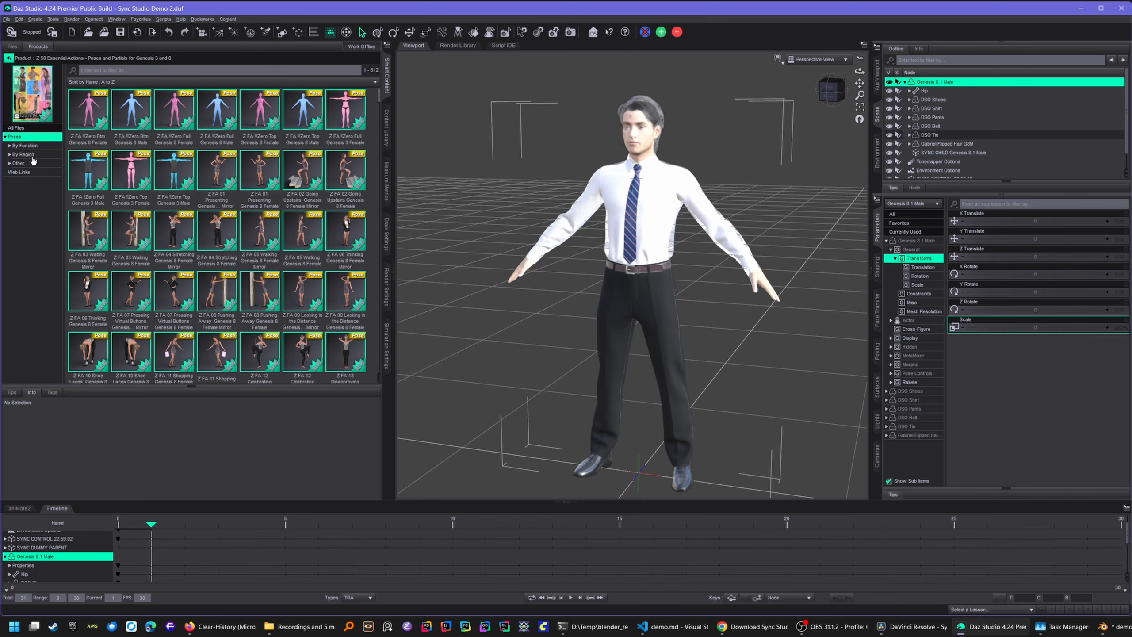
{"action": "left_click", "coordinate": [31, 155]}
{"action": "left_click", "coordinate": [40, 163]}
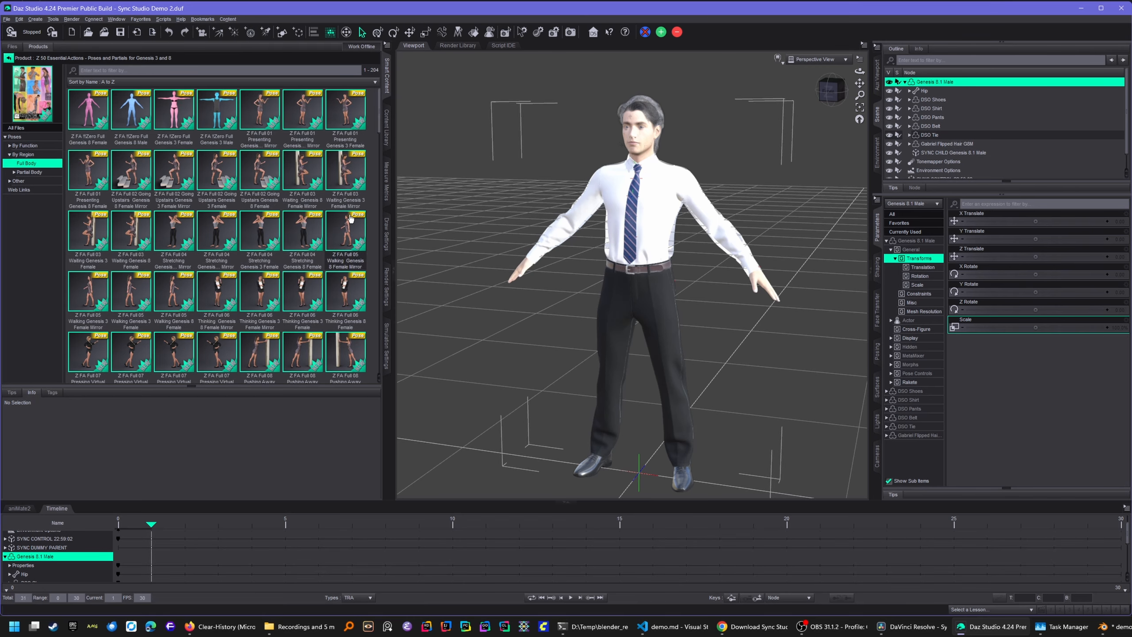
{"action": "scroll", "coordinate": [267, 217], "scroll_direction": "down", "scroll_amount": 5}
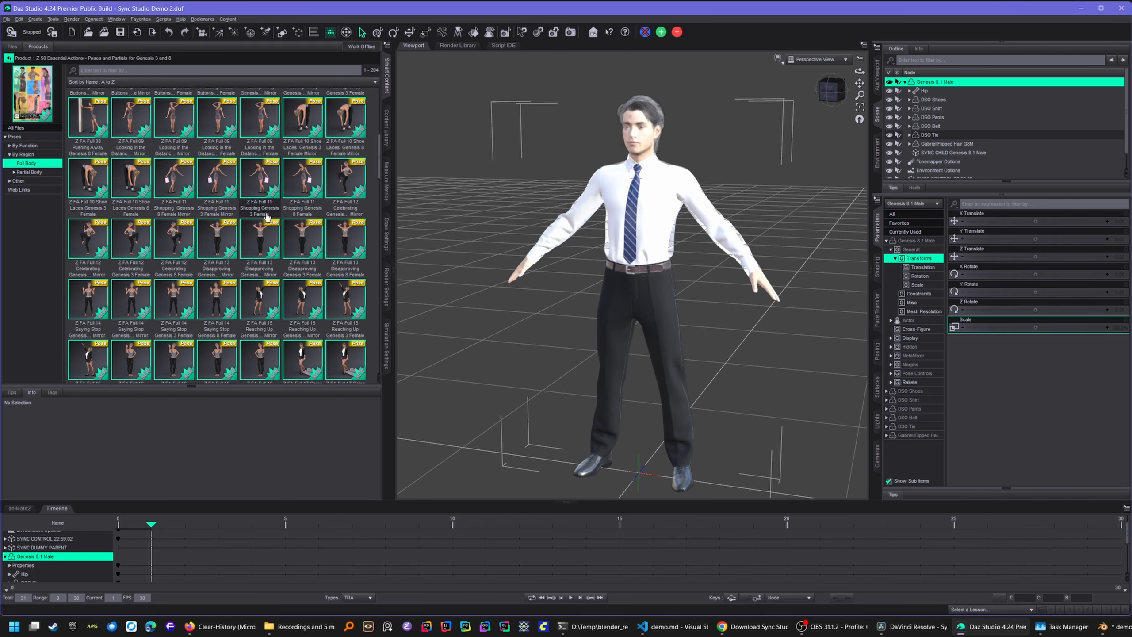
{"action": "scroll", "coordinate": [266, 216], "scroll_direction": "down", "scroll_amount": 4}
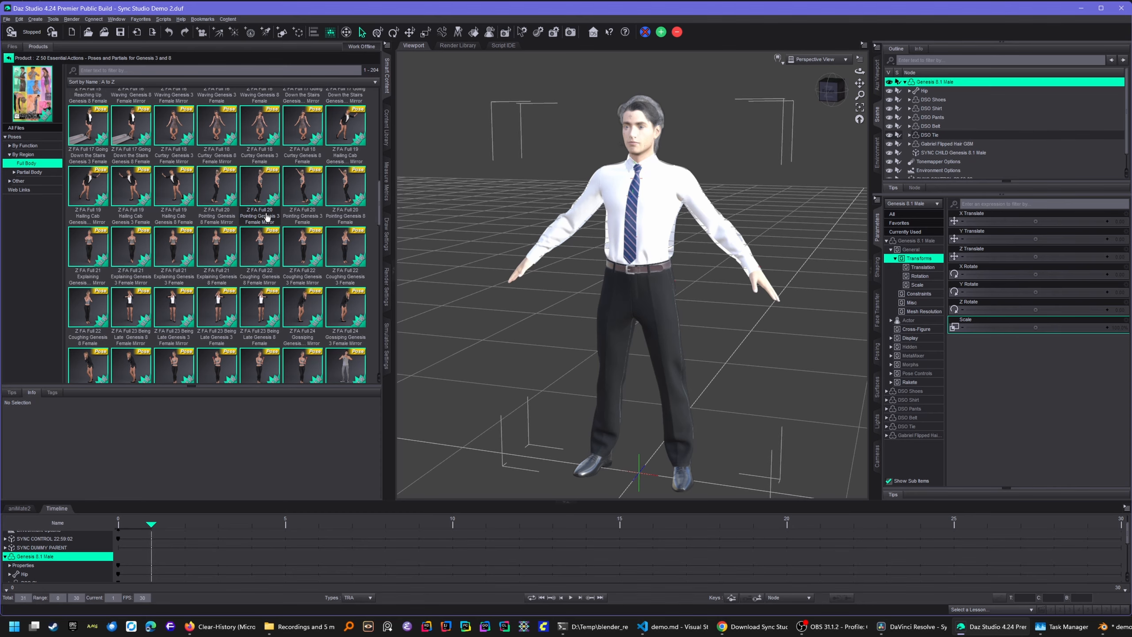
{"action": "scroll", "coordinate": [267, 216], "scroll_direction": "down", "scroll_amount": 4}
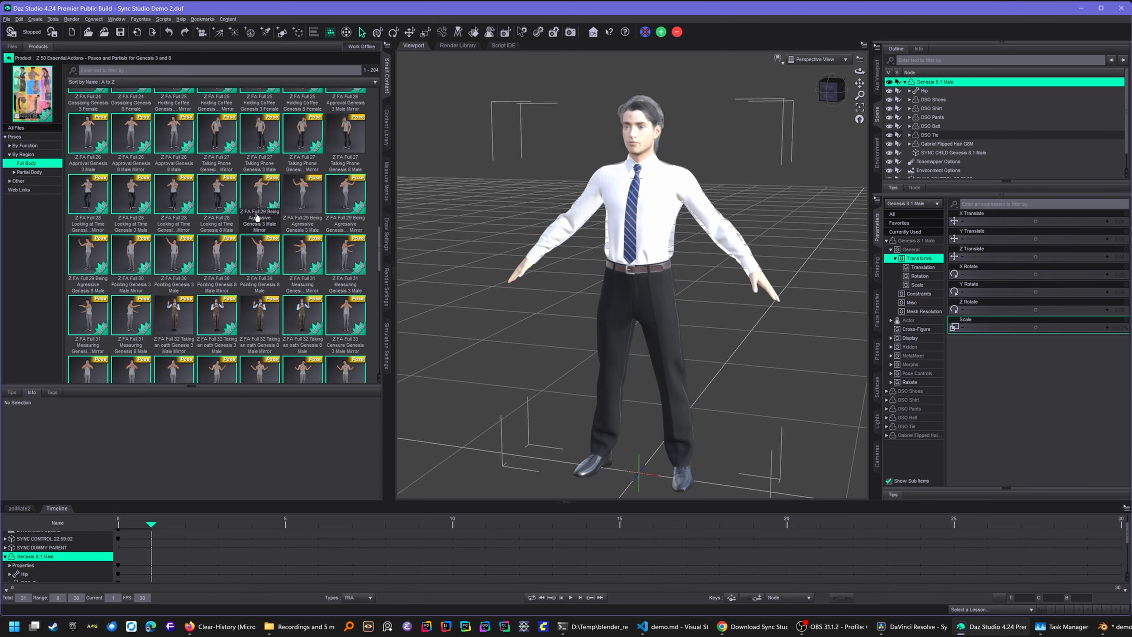
{"action": "mouse_move", "coordinate": [230, 133]}
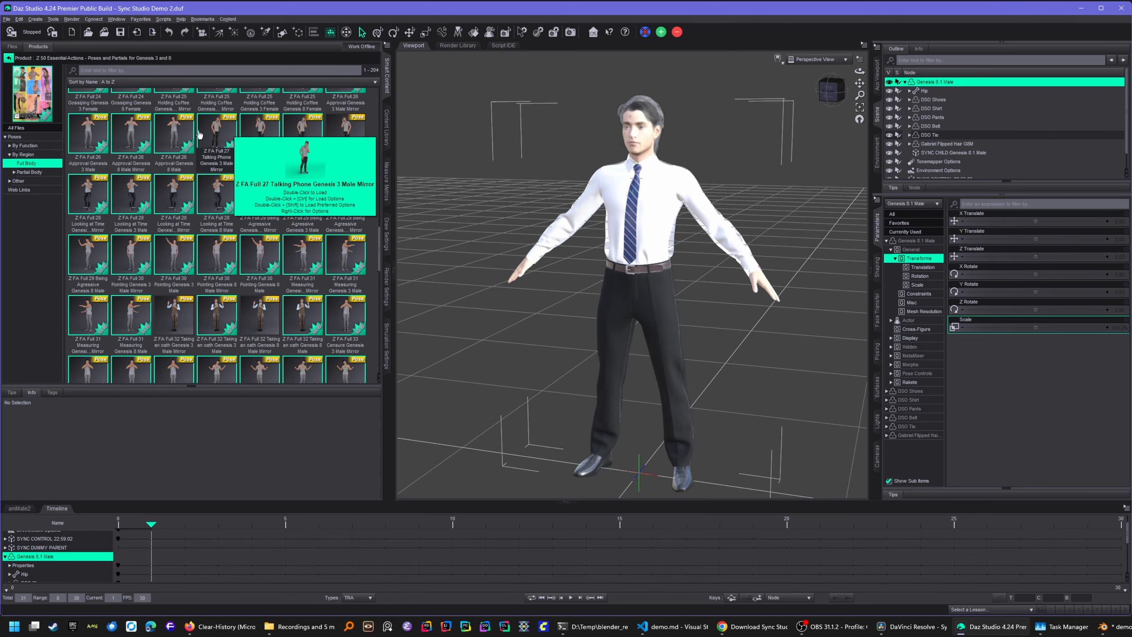
{"action": "double_click", "coordinate": [350, 134]}
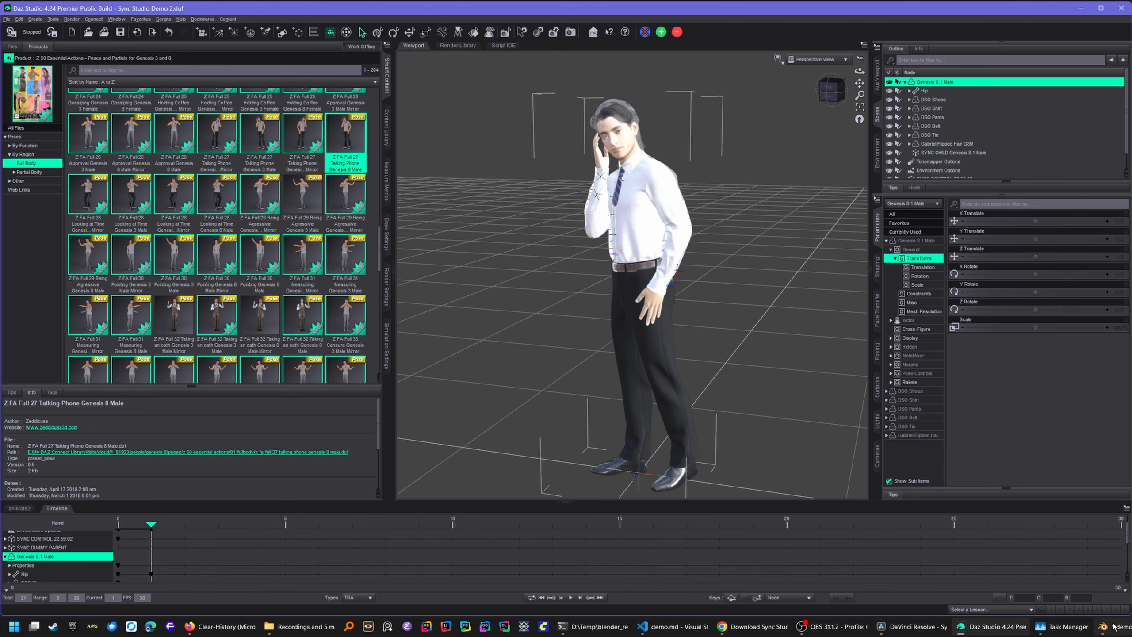
{"action": "key", "text": "alt+Tab"}
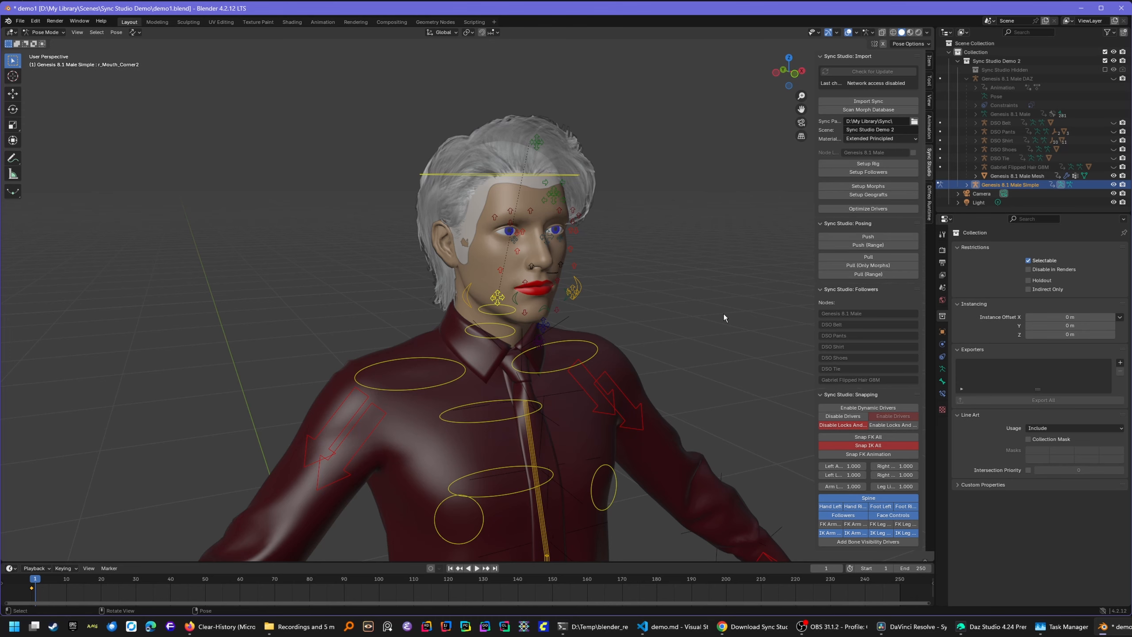
- Pull the Talking Phone pose into Blender, frame the figure, and enable Auto Keying
{"action": "left_click", "coordinate": [872, 256]}
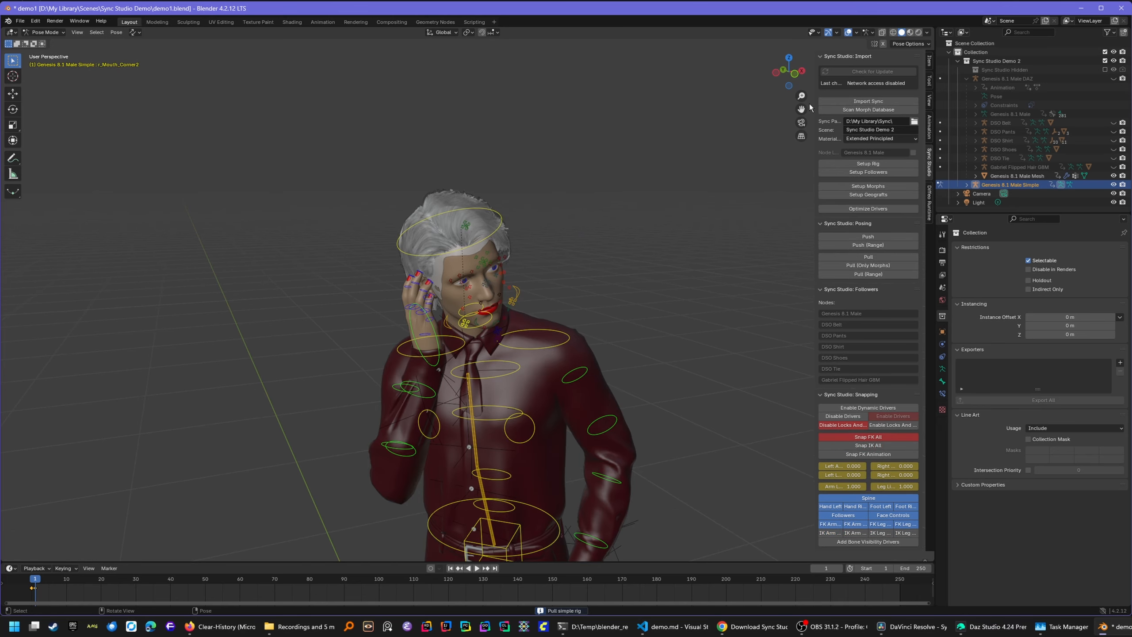
{"action": "middle_click_drag", "start_coordinate": [593, 414], "coordinate": [624, 243], "text": "shift"}
{"action": "scroll", "coordinate": [624, 243], "scroll_direction": "down", "scroll_amount": 1}
{"action": "scroll", "coordinate": [624, 243], "scroll_direction": "down", "scroll_amount": 2}
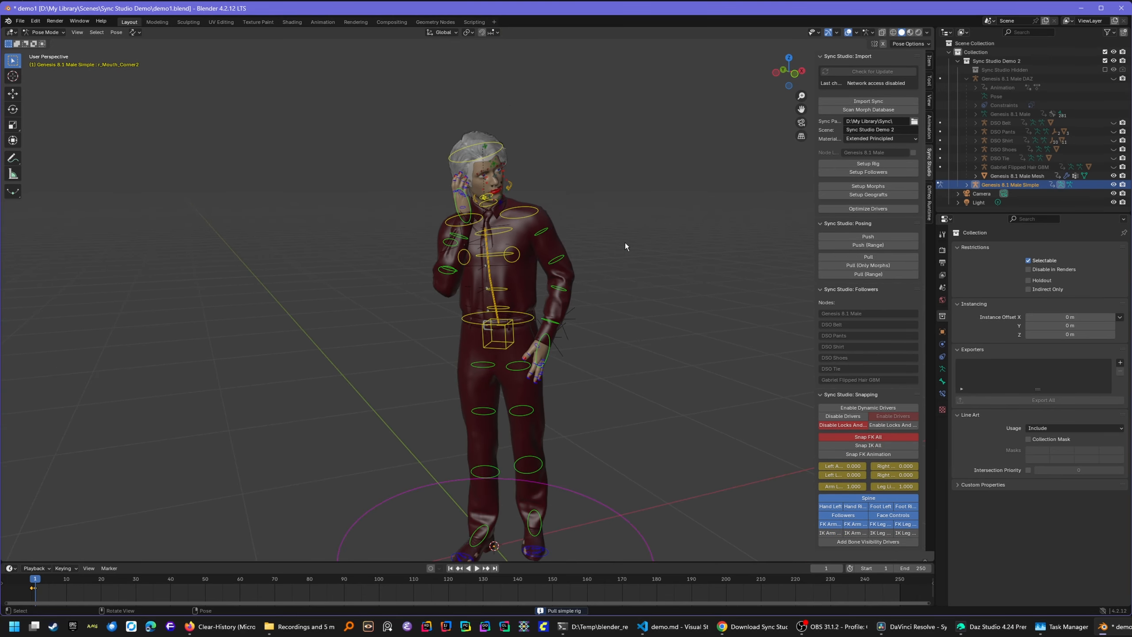
{"action": "left_click_drag", "start_coordinate": [800, 105], "coordinate": [772, 69]}
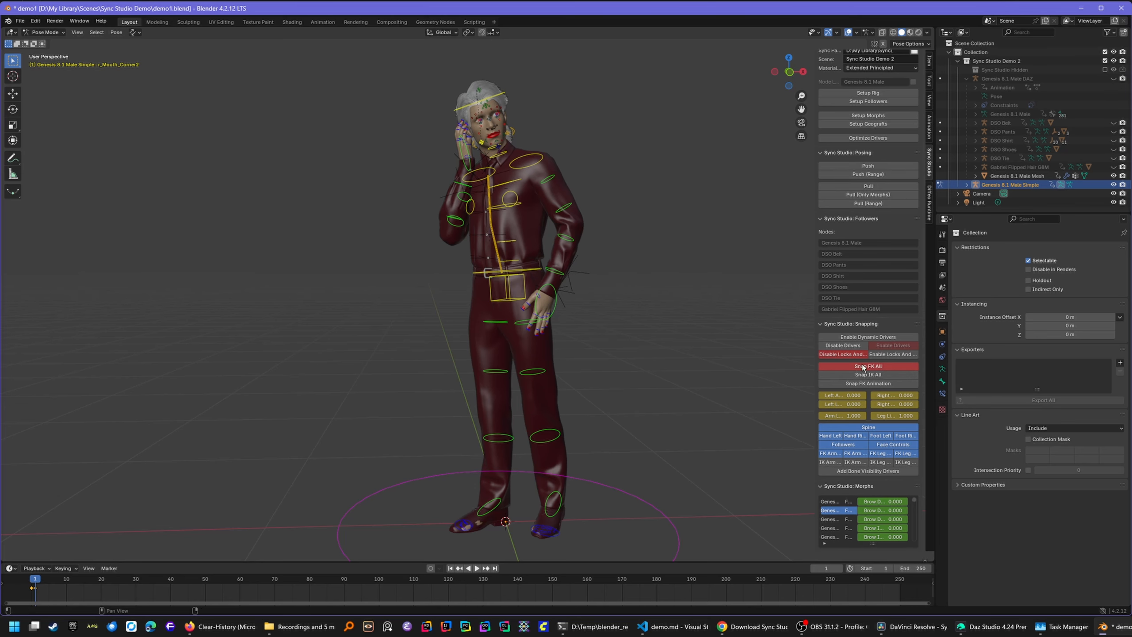
{"action": "left_click", "coordinate": [431, 570]}
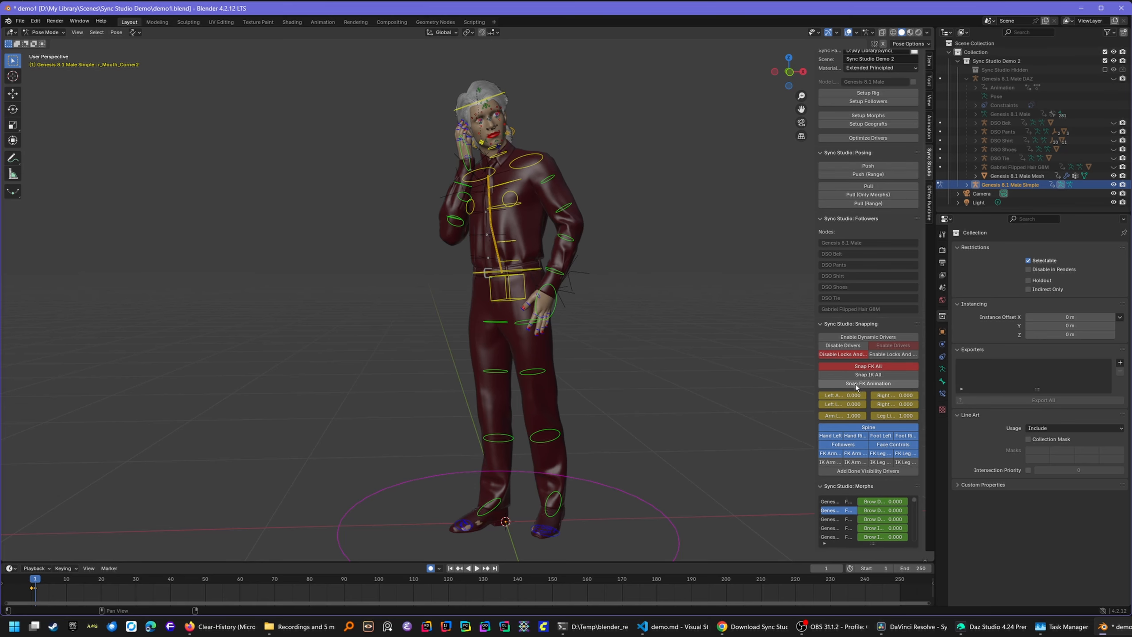
- Snap the IK controls to the pose, rotate the left heel on local Y, and turn the left foot
{"action": "left_click", "coordinate": [867, 374]}
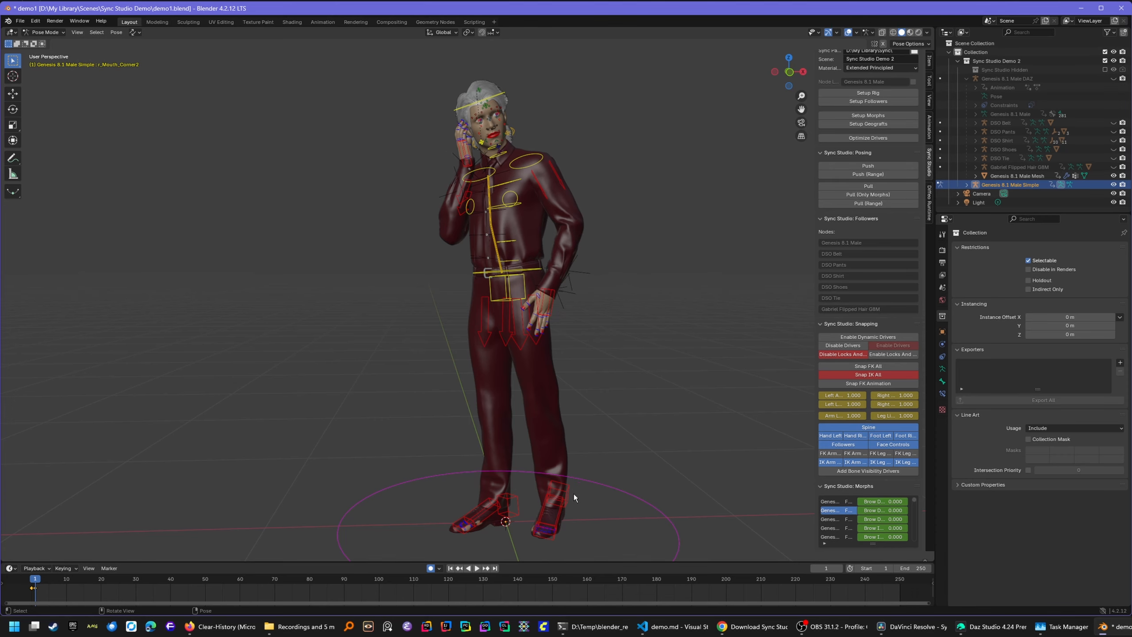
{"action": "left_click_drag", "start_coordinate": [789, 76], "coordinate": [838, 78]}
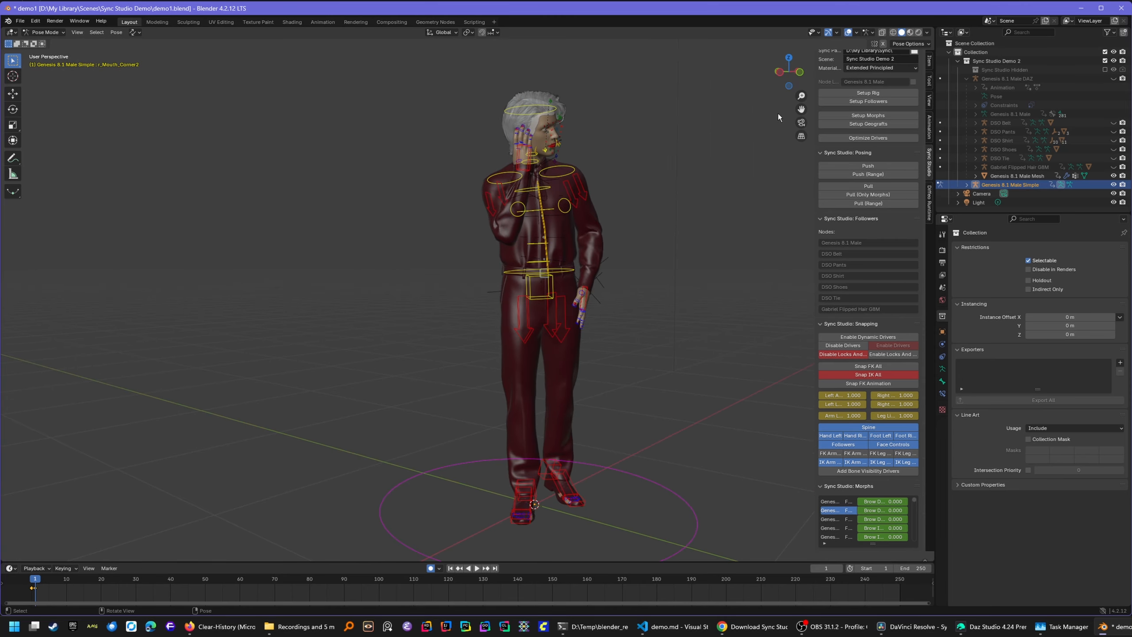
{"action": "left_click", "coordinate": [550, 471]}
{"action": "key", "text": "r"}
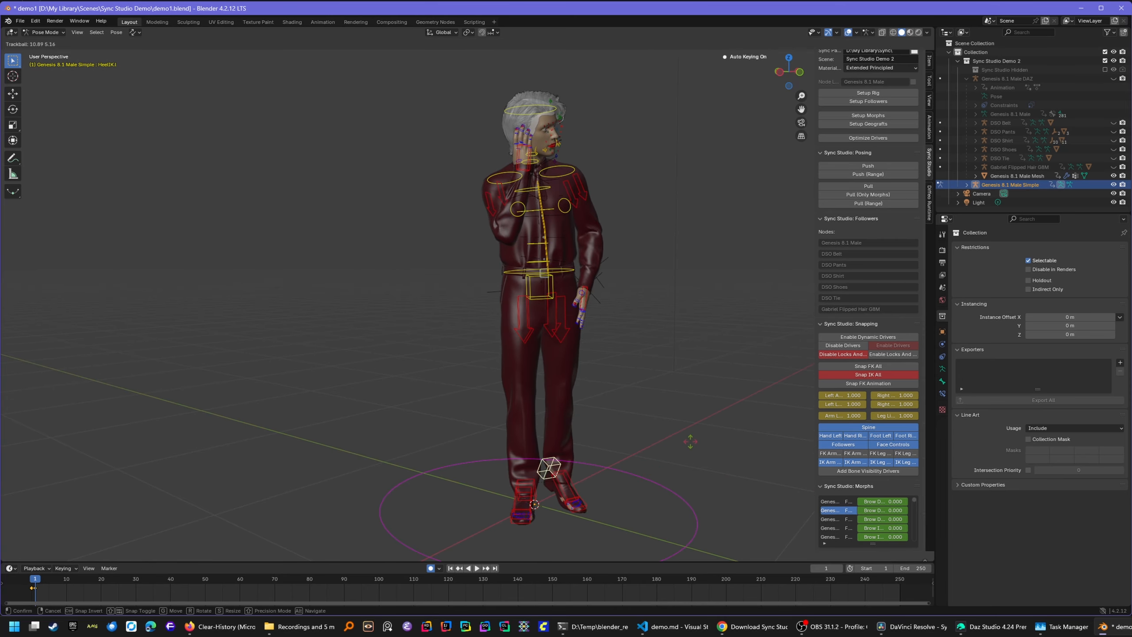
{"action": "key", "text": "y"}
{"action": "key", "text": "y"}
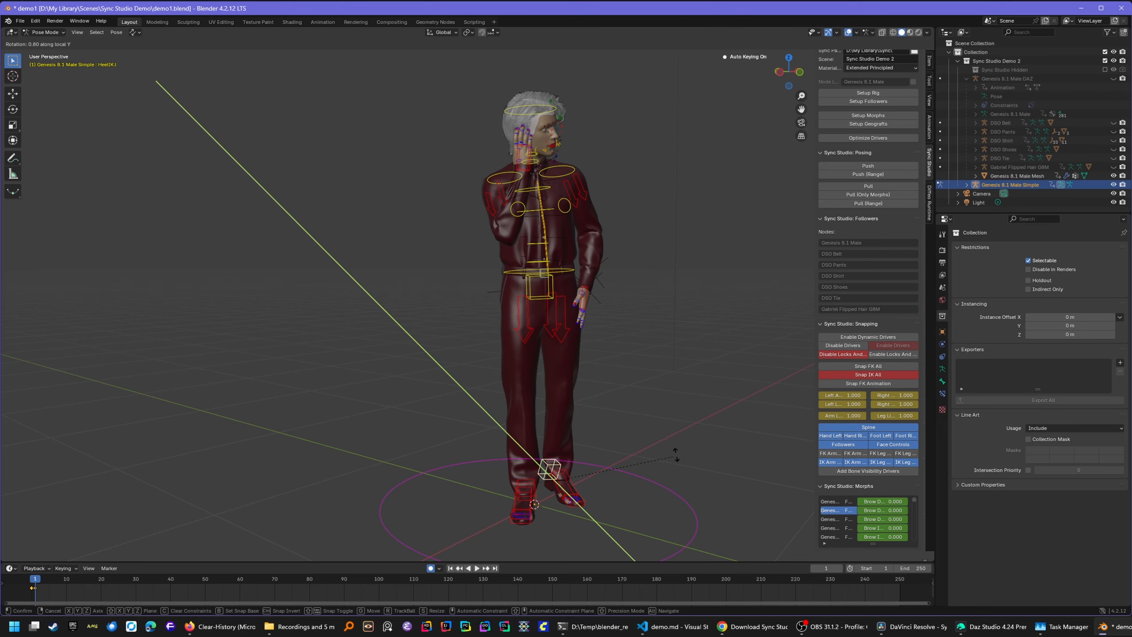
{"action": "left_click", "coordinate": [682, 435]}
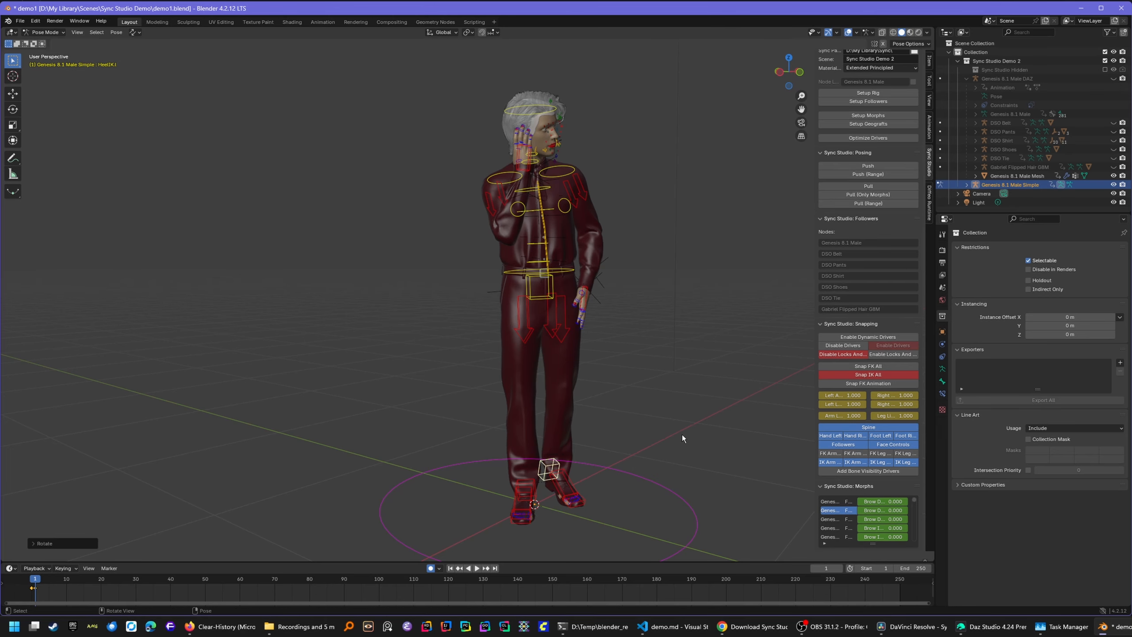
{"action": "left_click", "coordinate": [573, 482]}
{"action": "key", "text": "r"}
{"action": "key", "text": "r"}
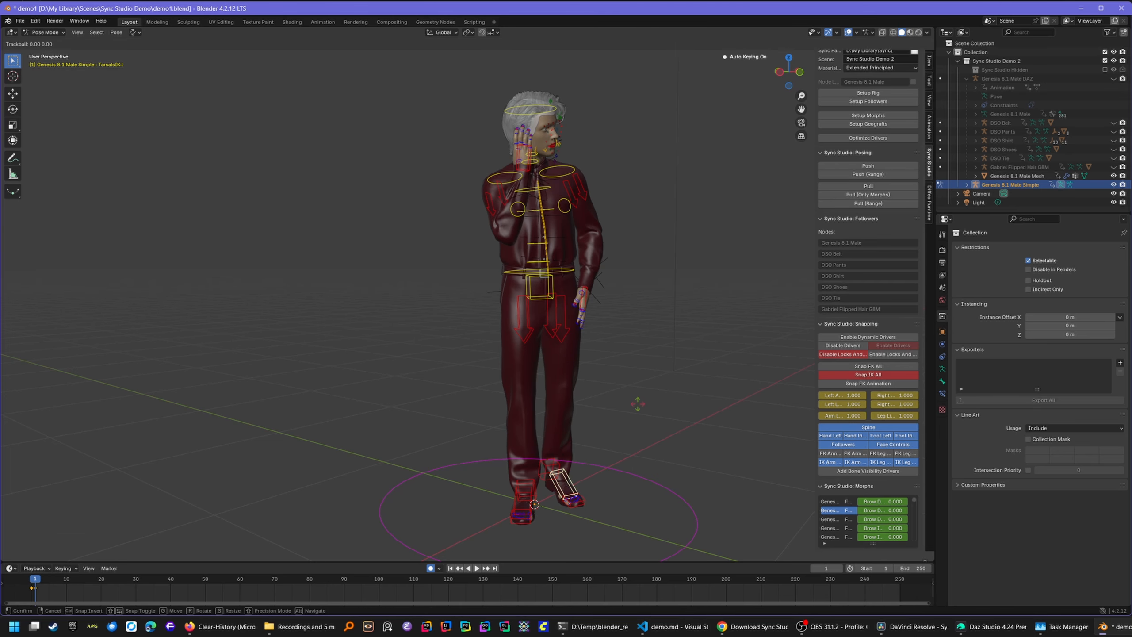
{"action": "left_click", "coordinate": [664, 360]}
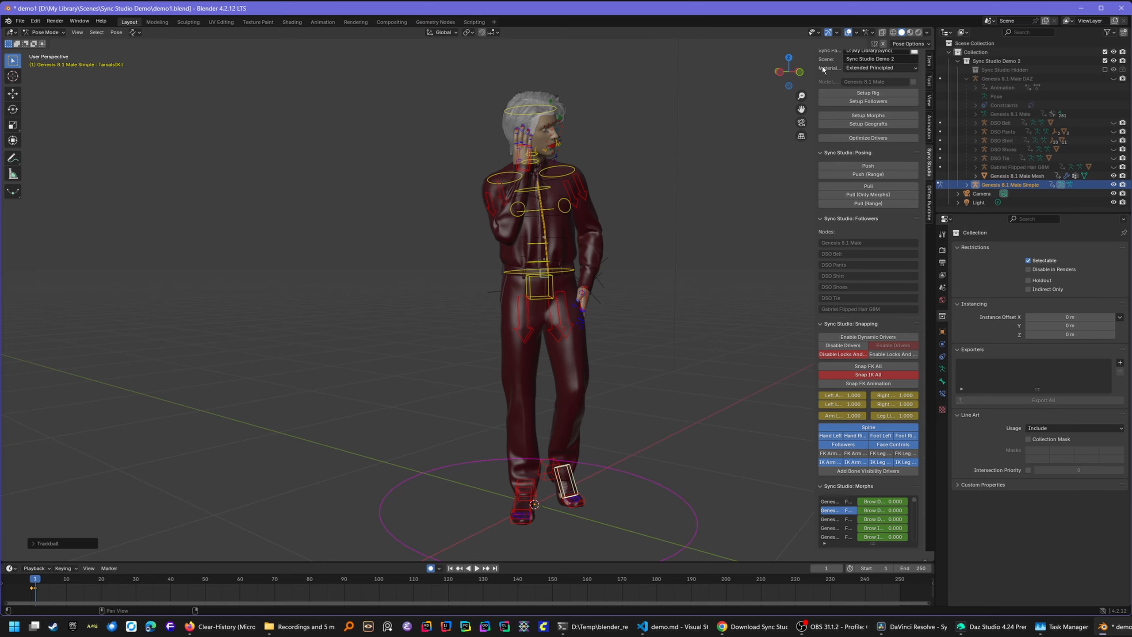
- Reposition the left hand IK control and rotate the right shoulder IK control
{"action": "left_click_drag", "start_coordinate": [792, 71], "coordinate": [731, 72]}
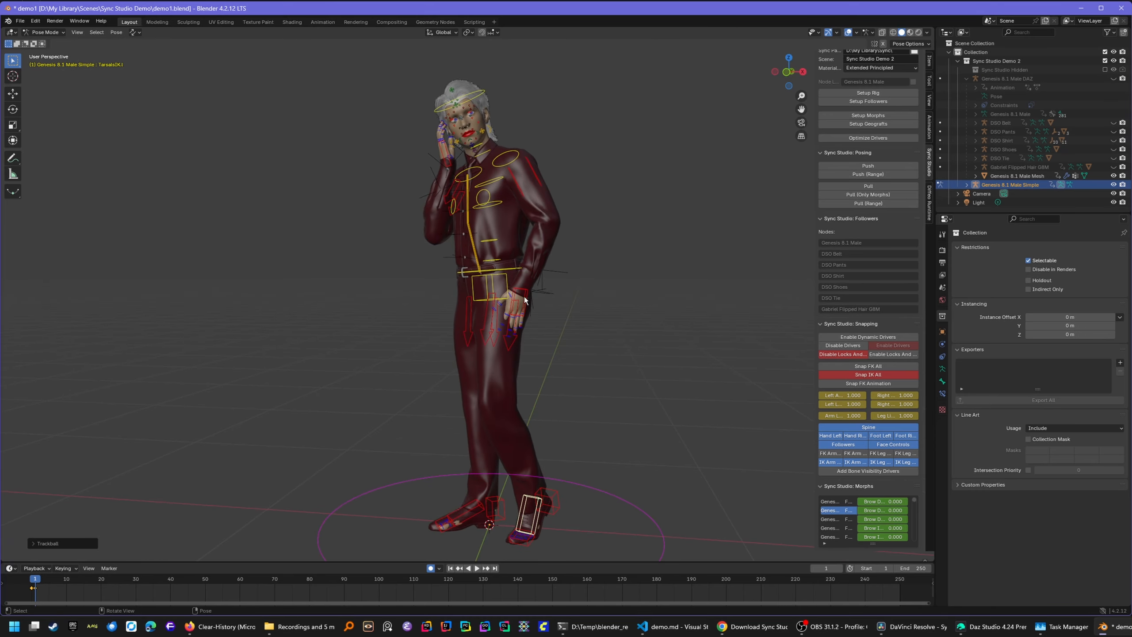
{"action": "left_click", "coordinate": [524, 296]}
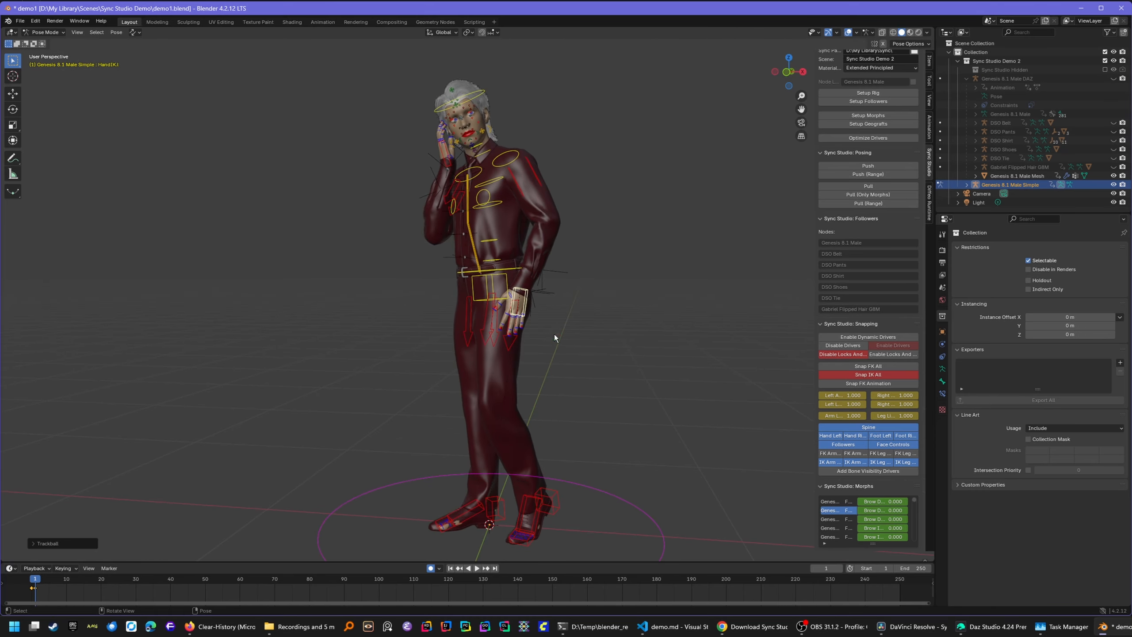
{"action": "left_click_drag", "start_coordinate": [788, 71], "coordinate": [753, 72]}
{"action": "key", "text": "g"}
{"action": "left_click", "coordinate": [683, 293]}
{"action": "left_click", "coordinate": [471, 214]}
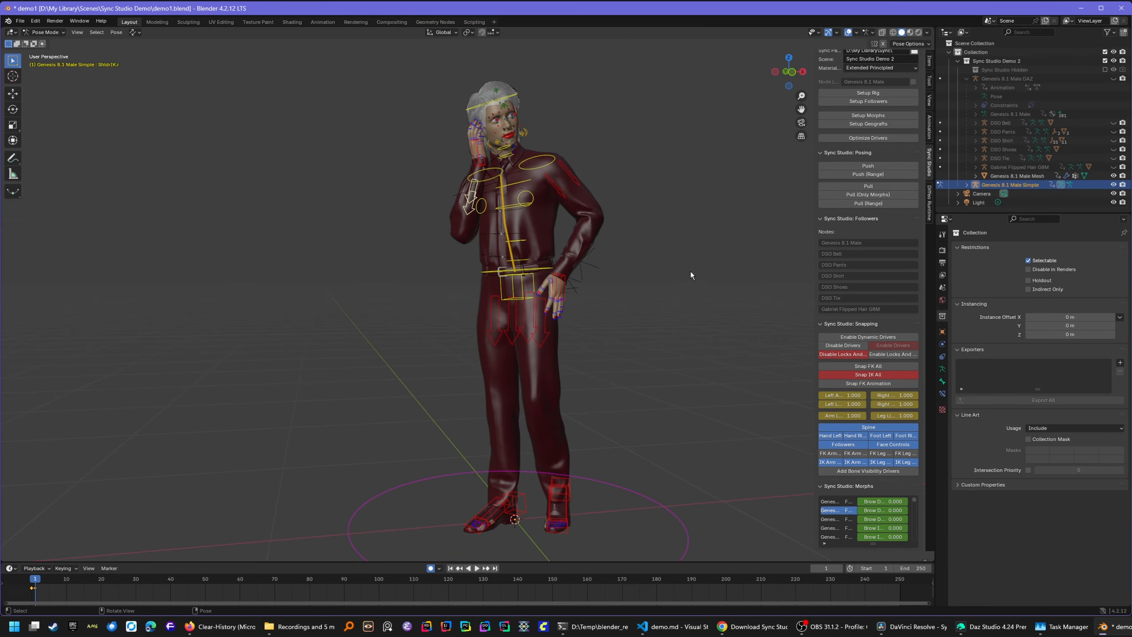
{"action": "key", "text": "r"}
{"action": "key", "text": "r"}
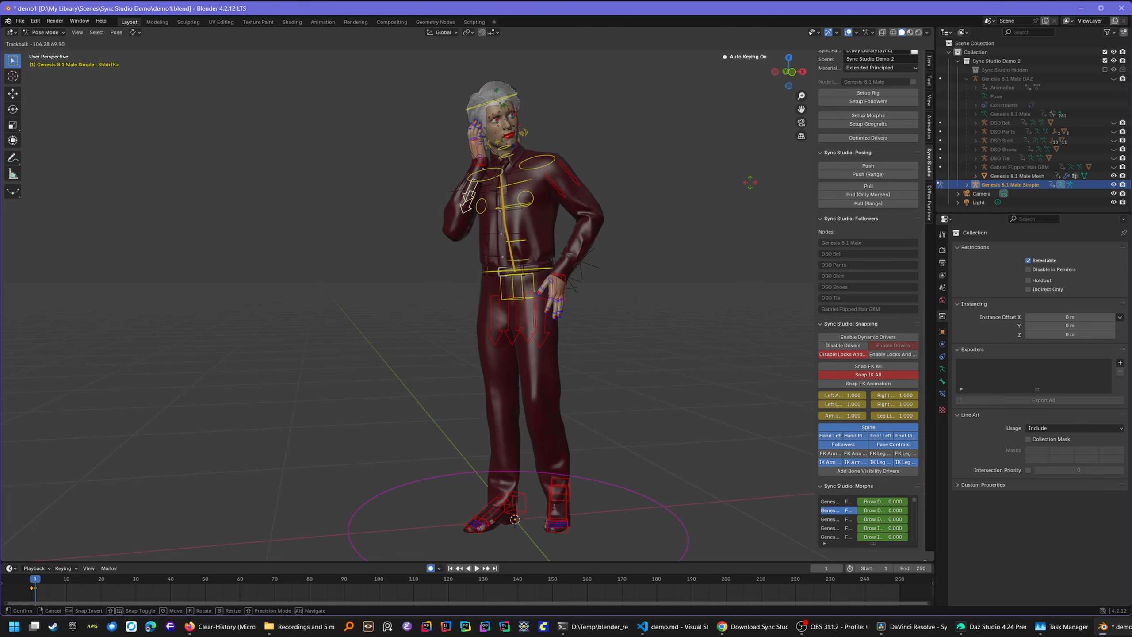
{"action": "left_click", "coordinate": [758, 173]}
- Tilt the pelvis bone, discarding an earlier hip rotation attempt
{"action": "left_click", "coordinate": [521, 290]}
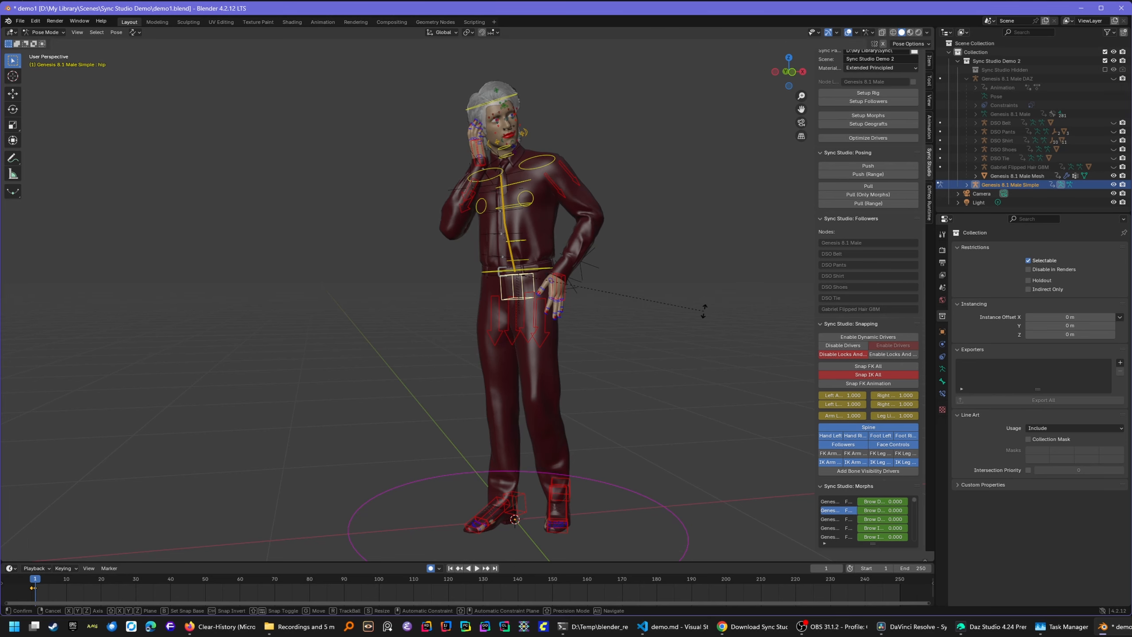
{"action": "key", "text": "r"}
{"action": "right_click", "coordinate": [698, 317]}
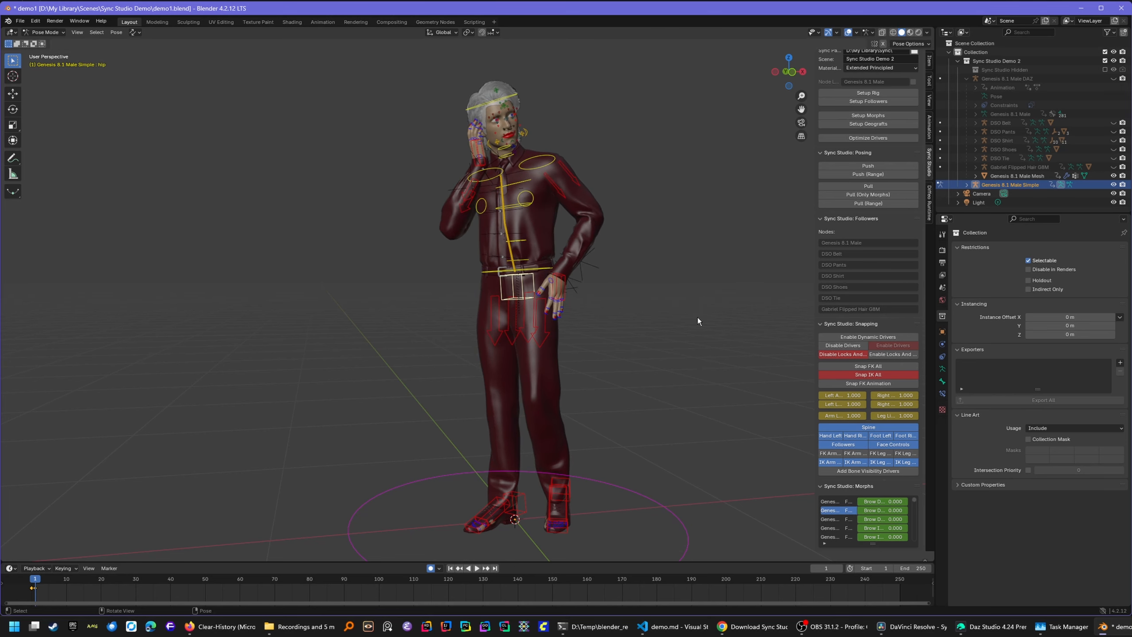
{"action": "left_click", "coordinate": [540, 275]}
{"action": "key", "text": "r"}
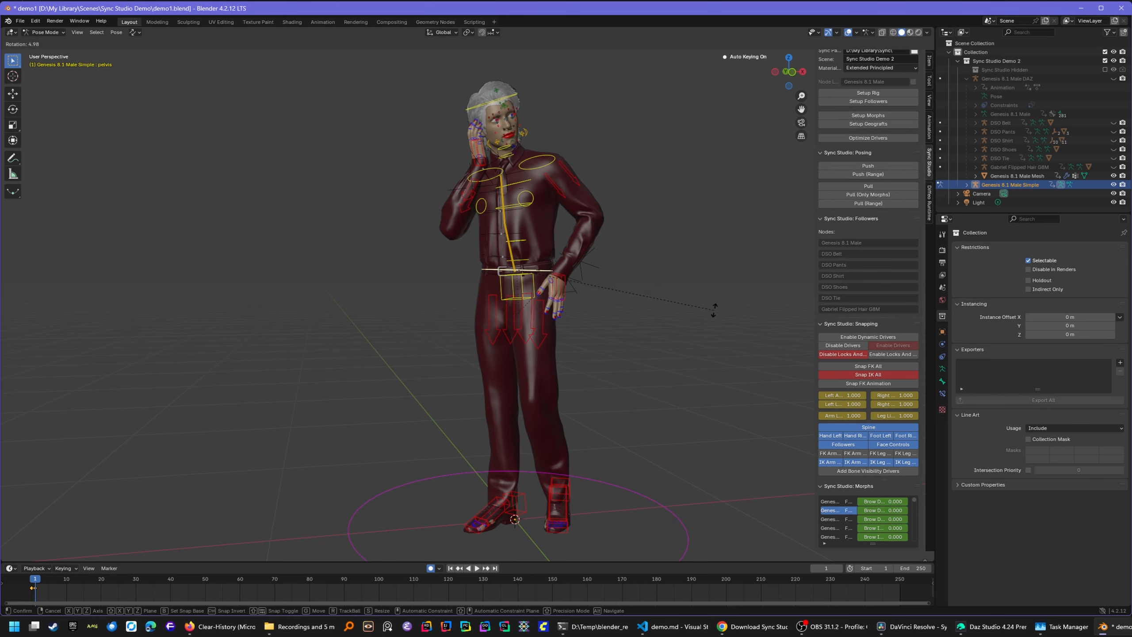
{"action": "left_click", "coordinate": [701, 339]}
{"action": "left_click_drag", "start_coordinate": [787, 70], "coordinate": [828, 71]}
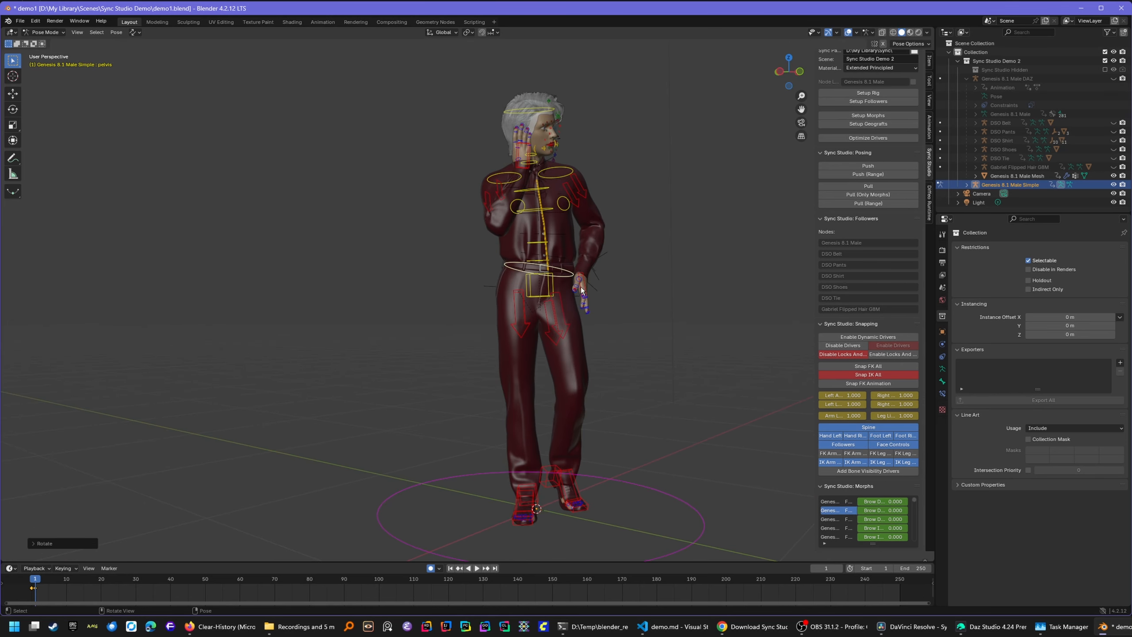
{"action": "left_click", "coordinate": [581, 290]}
- Rotate the left hand IK control and bring the left hand into view
{"action": "key", "text": "r"}
{"action": "left_click", "coordinate": [660, 314]}
{"action": "scroll", "coordinate": [659, 348], "scroll_direction": "up", "scroll_amount": 4}
{"action": "left_click_drag", "start_coordinate": [801, 109], "coordinate": [674, 136]}
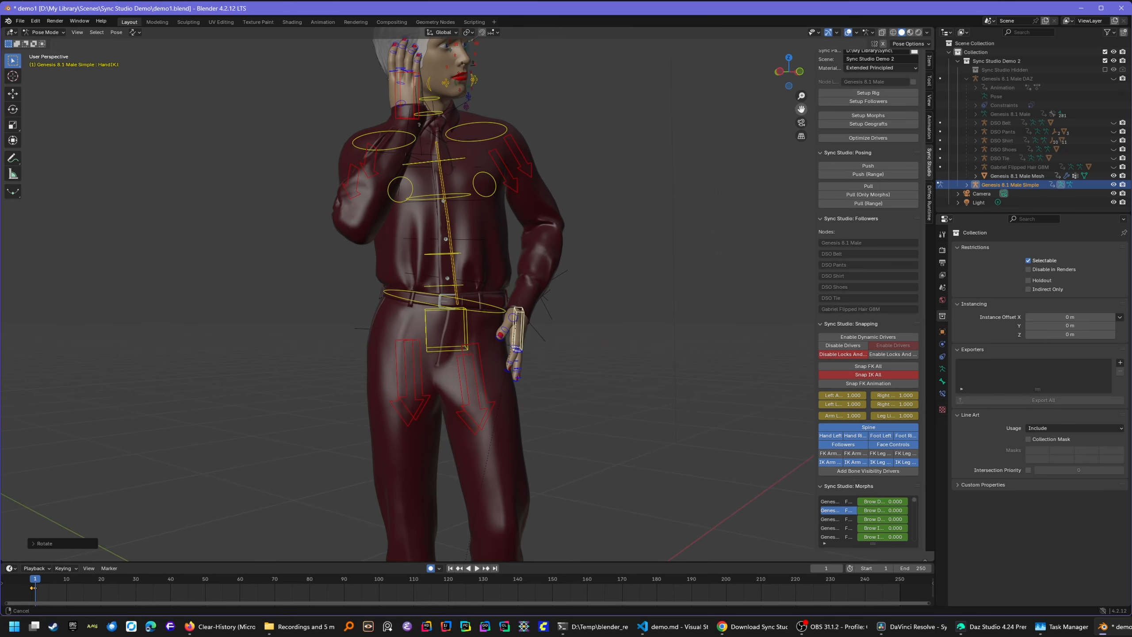
{"action": "left_click_drag", "start_coordinate": [794, 66], "coordinate": [760, 71]}
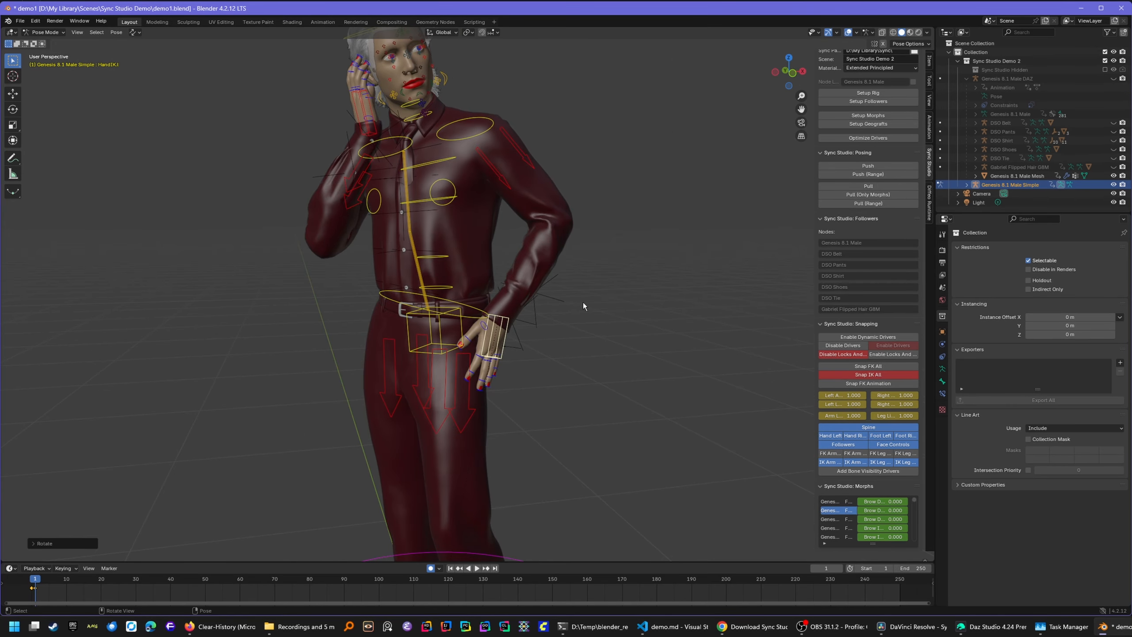
- Bend the Index1.l finger bone so the index finger rests naturally
{"action": "left_click", "coordinate": [482, 362]}
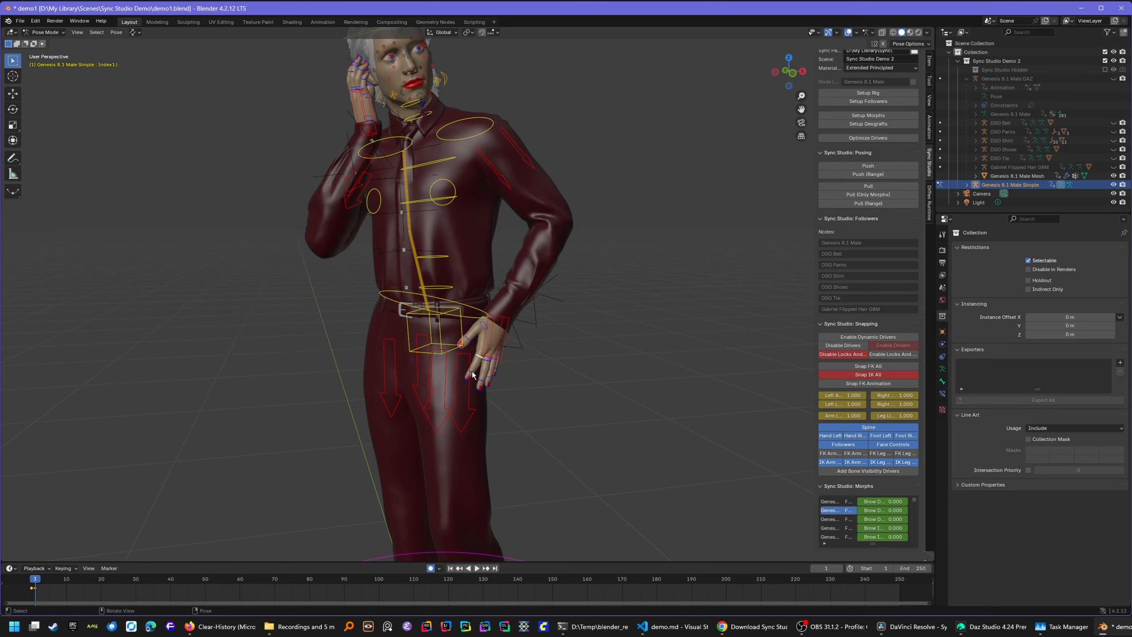
{"action": "scroll", "coordinate": [484, 480], "scroll_direction": "up", "scroll_amount": 2}
{"action": "left_click_drag", "start_coordinate": [800, 109], "coordinate": [808, 58]}
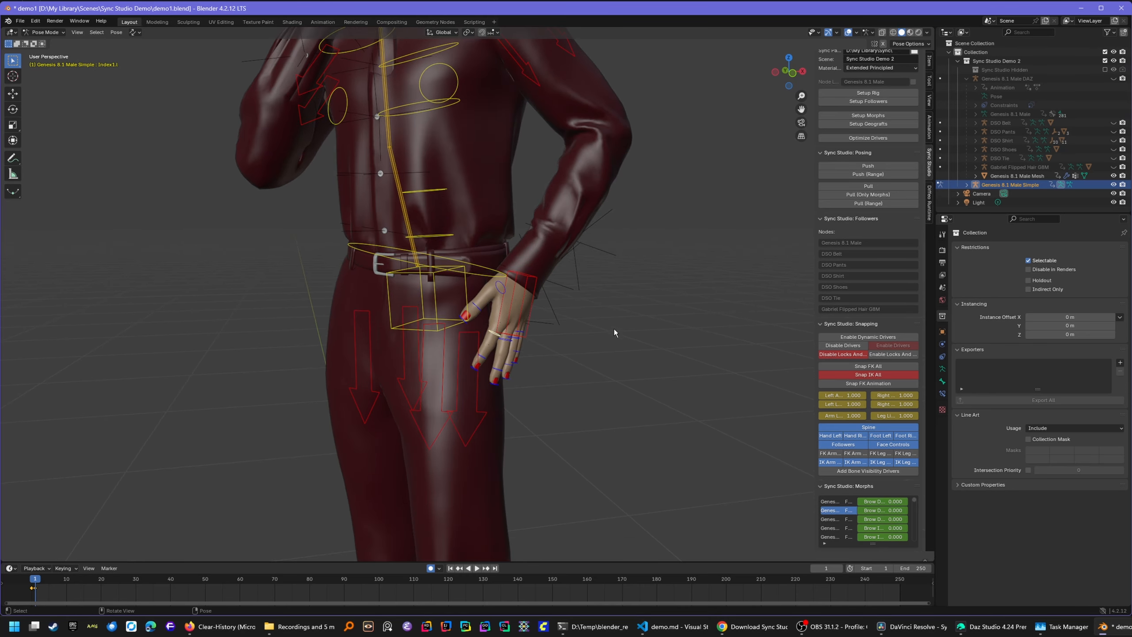
{"action": "scroll", "coordinate": [509, 391], "scroll_direction": "up", "scroll_amount": 1}
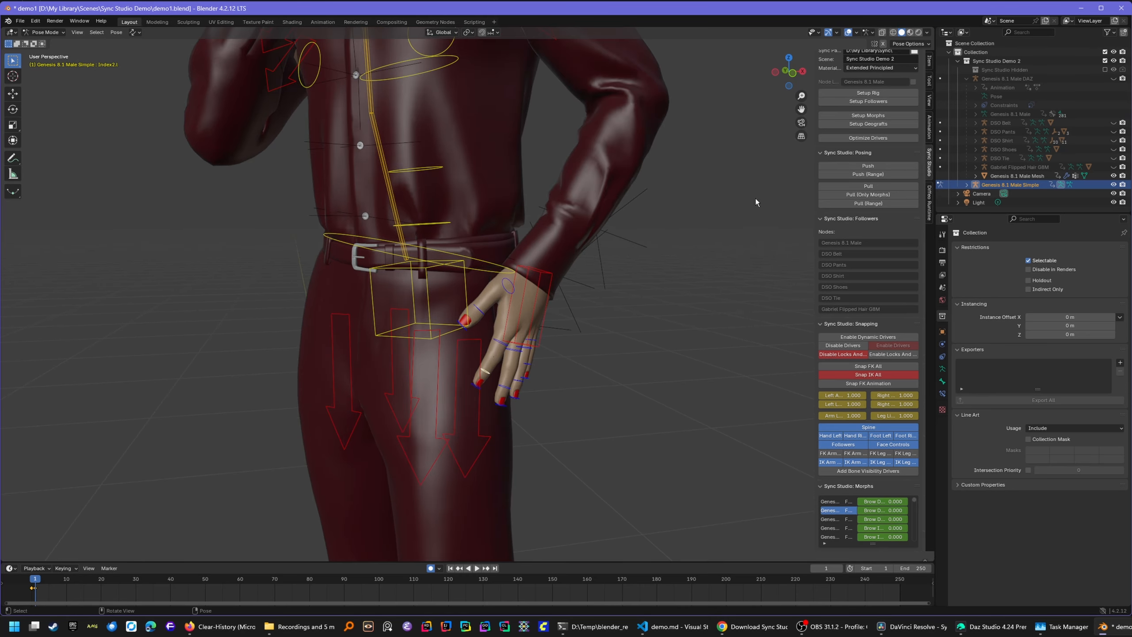
{"action": "left_click_drag", "start_coordinate": [788, 71], "coordinate": [768, 142]}
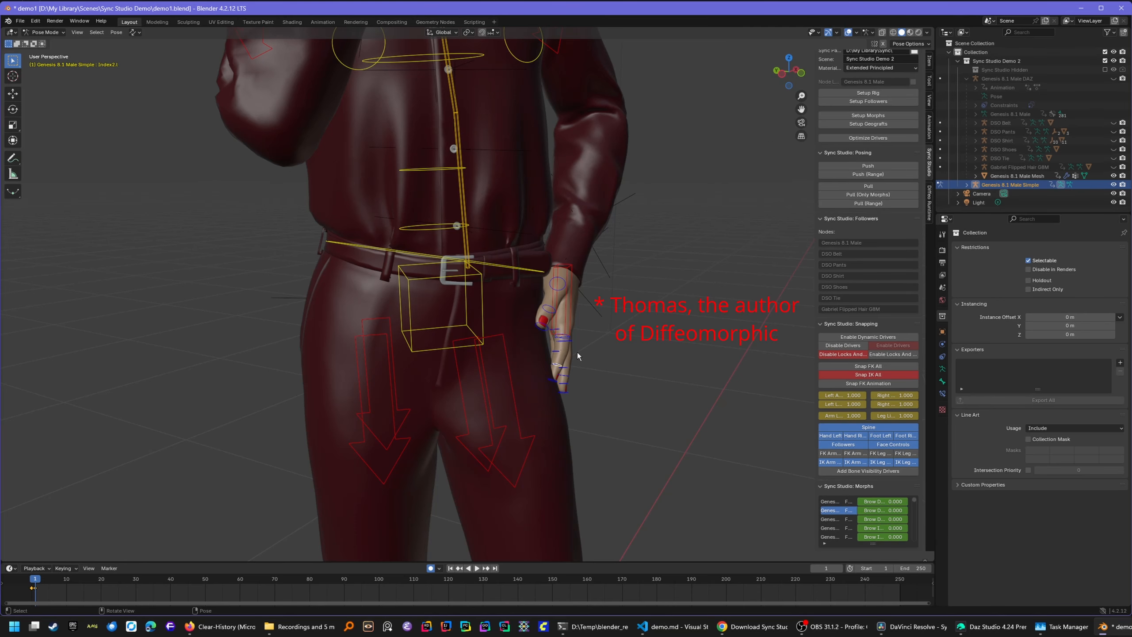
{"action": "left_click_drag", "start_coordinate": [790, 73], "coordinate": [765, 77]}
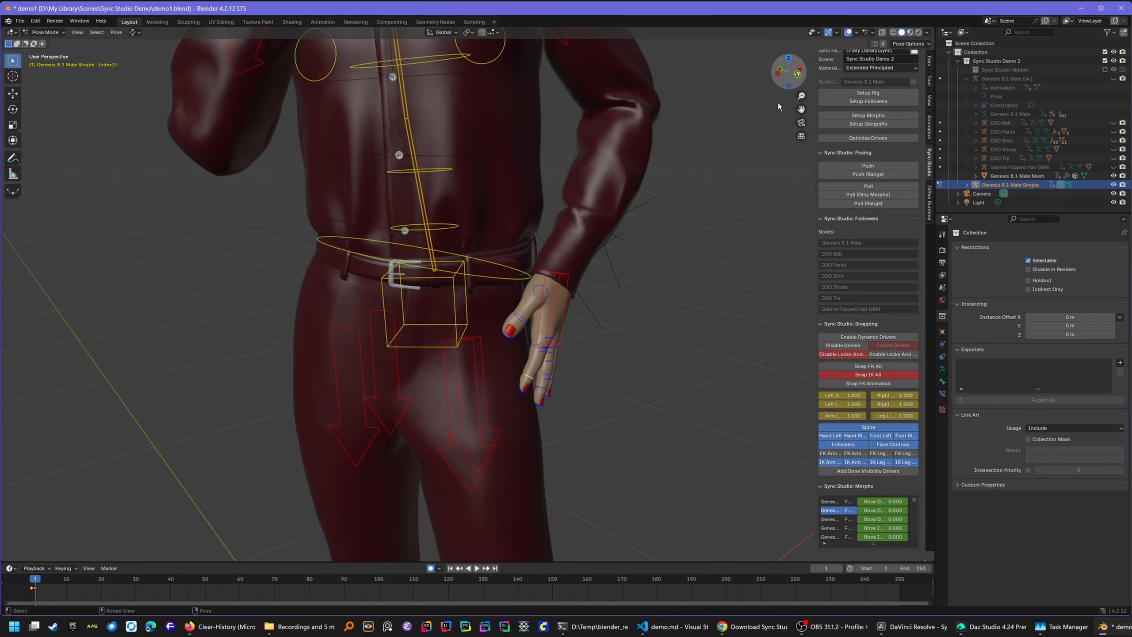
{"action": "left_click", "coordinate": [534, 350]}
{"action": "key", "text": "r"}
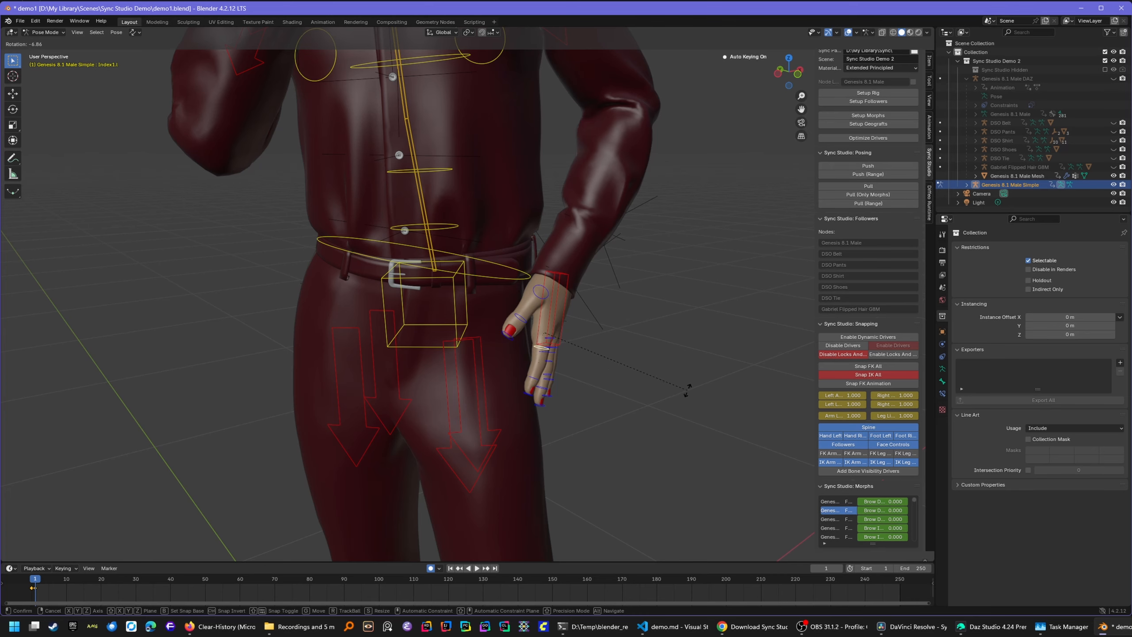
{"action": "left_click", "coordinate": [687, 388]}
- Push the refined pose to Daz Studio and switch over to it
{"action": "left_click", "coordinate": [534, 378]}
{"action": "mouse_move", "coordinate": [789, 71]}
{"action": "left_mouse_down"}
{"action": "mouse_move", "coordinate": [699, 75]}
{"action": "mouse_move", "coordinate": [682, 89]}
{"action": "mouse_move", "coordinate": [628, 74]}
{"action": "mouse_move", "coordinate": [802, 86]}
{"action": "mouse_move", "coordinate": [780, 77]}
{"action": "left_mouse_up"}
{"action": "scroll", "coordinate": [628, 288], "scroll_direction": "down", "scroll_amount": 6}
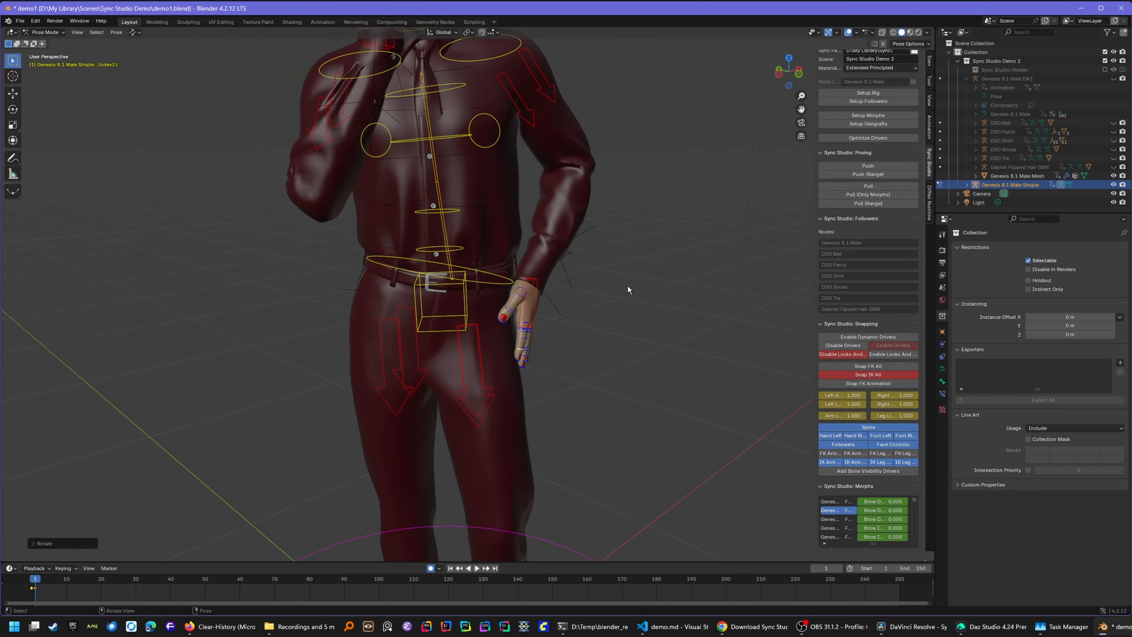
{"action": "scroll", "coordinate": [628, 288], "scroll_direction": "down", "scroll_amount": 2}
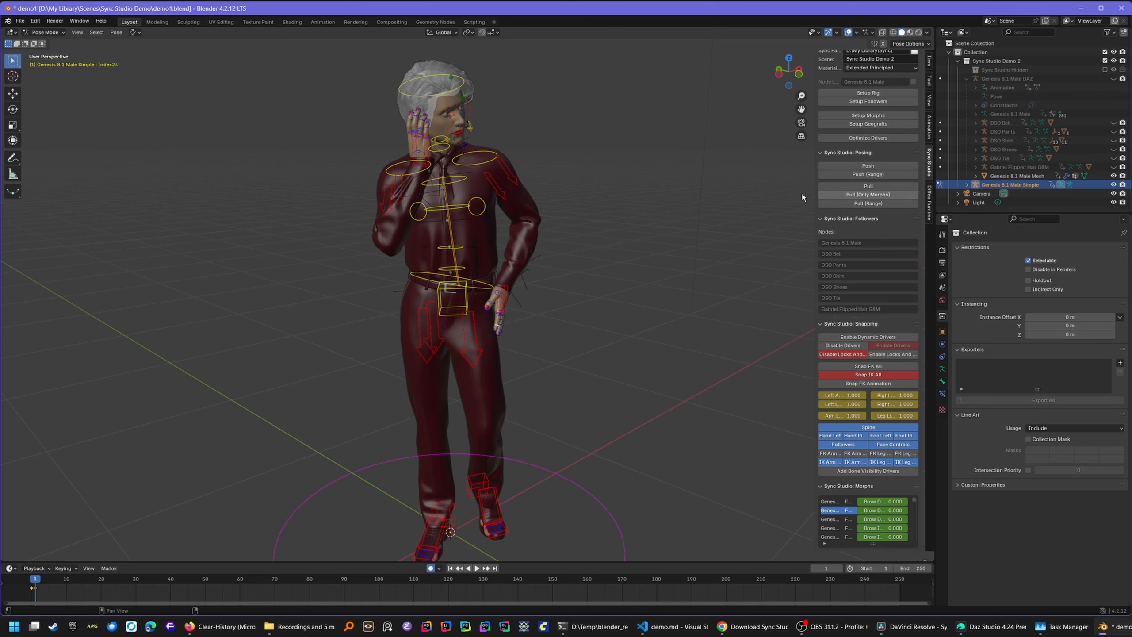
{"action": "left_click", "coordinate": [867, 166]}
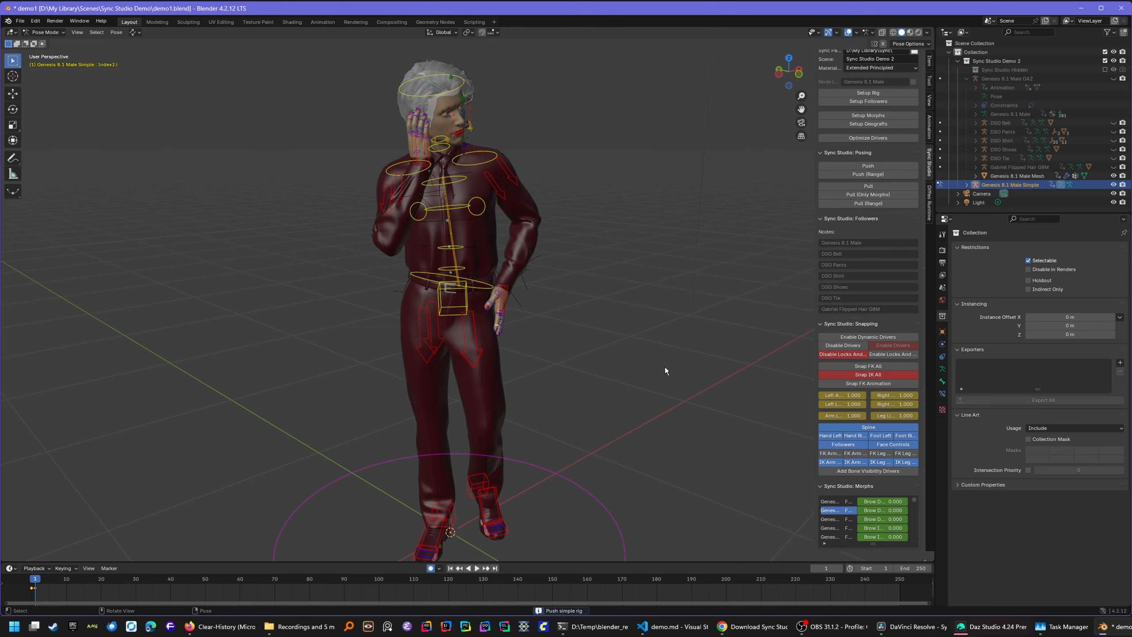
{"action": "left_click", "coordinate": [1000, 626]}
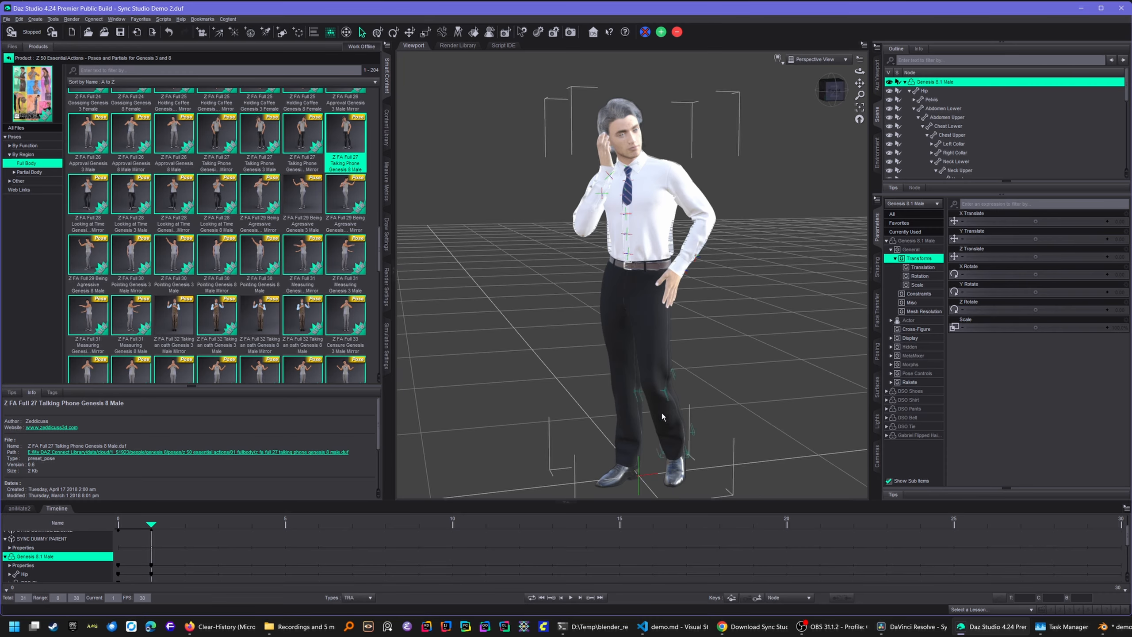
- Orbit the Daz viewport to view the updated pose from above, then return to Blender
{"action": "left_click_drag", "start_coordinate": [833, 92], "coordinate": [809, 103]}
{"action": "middle_click_drag", "start_coordinate": [633, 268], "coordinate": [736, 368]}
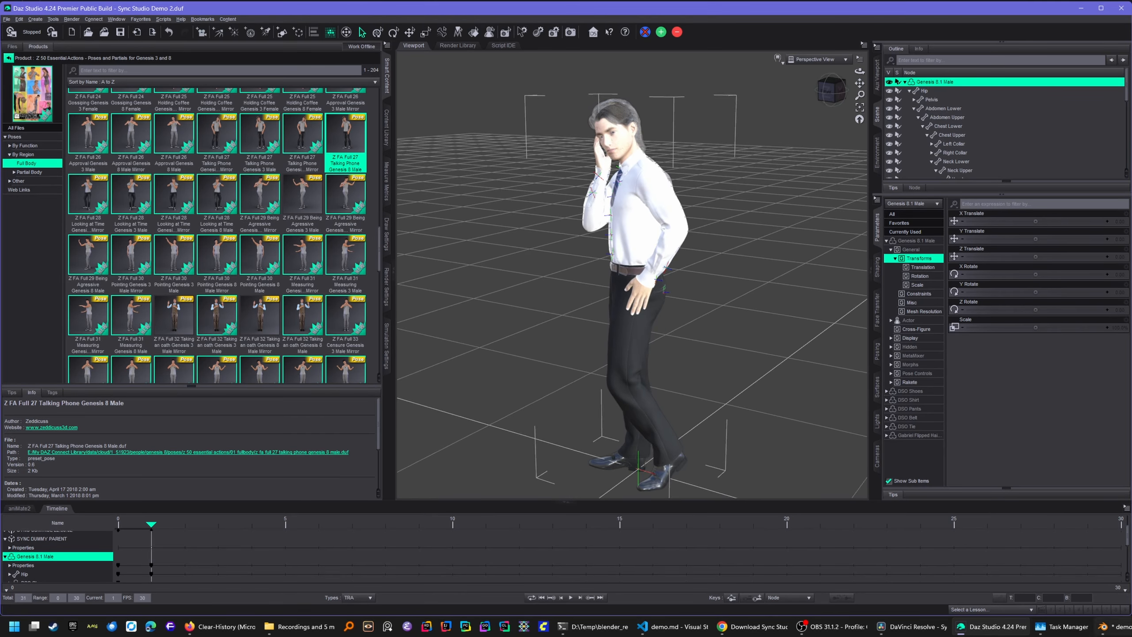
{"action": "left_click", "coordinate": [1112, 627]}
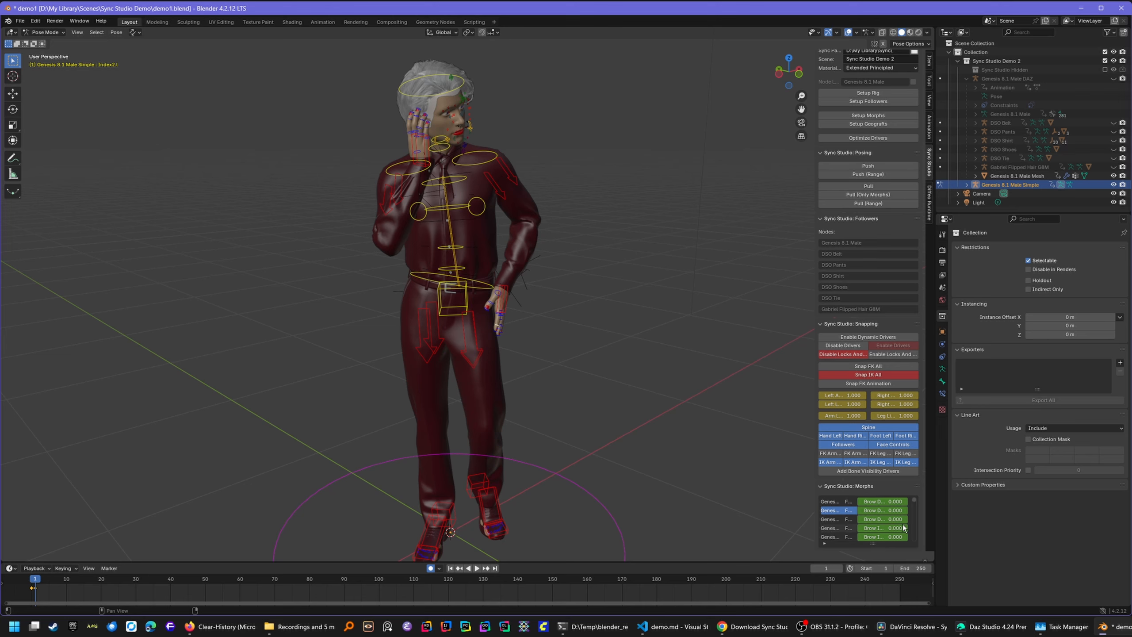
- Scroll through the Sync Studio Morphs list past the Pull (Only Morphs) option, then switch to Daz Studio
{"action": "scroll", "coordinate": [882, 513], "scroll_direction": "down", "scroll_amount": 2}
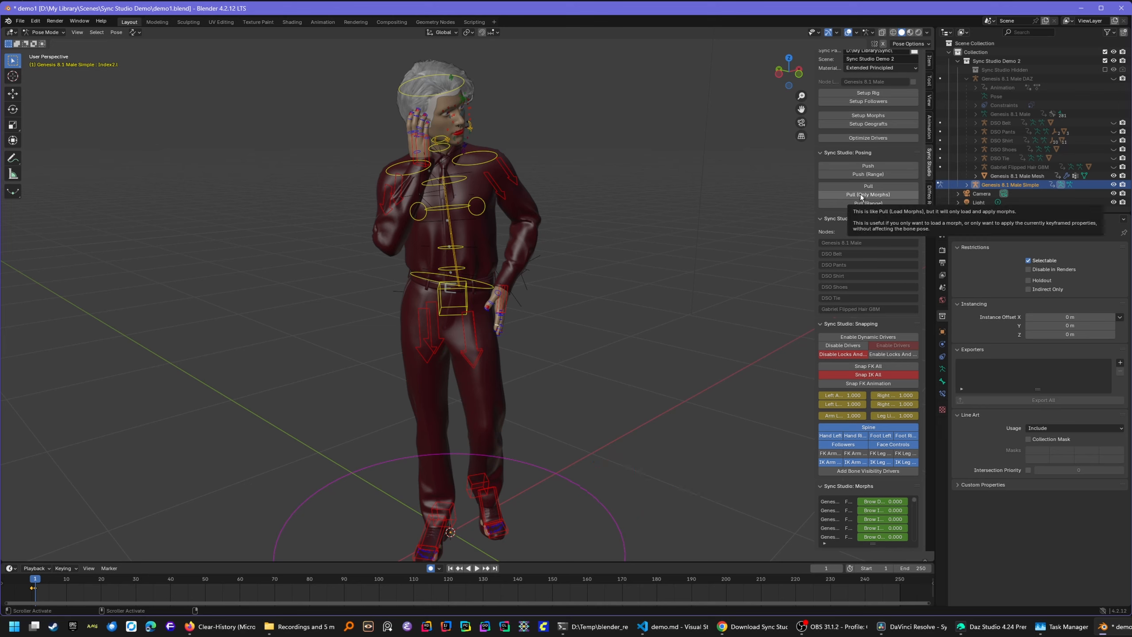
{"action": "left_click", "coordinate": [962, 627]}
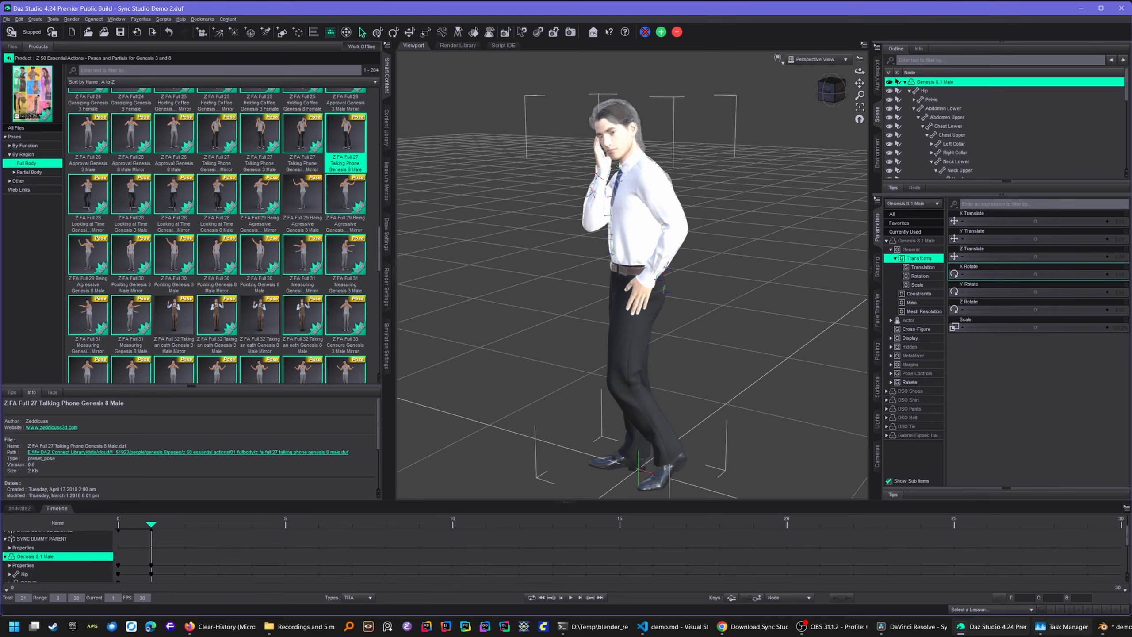
- Switch from Daz Studio back to Blender to see the Talking Phone pose on the rig
{"action": "left_click", "coordinate": [1112, 627]}
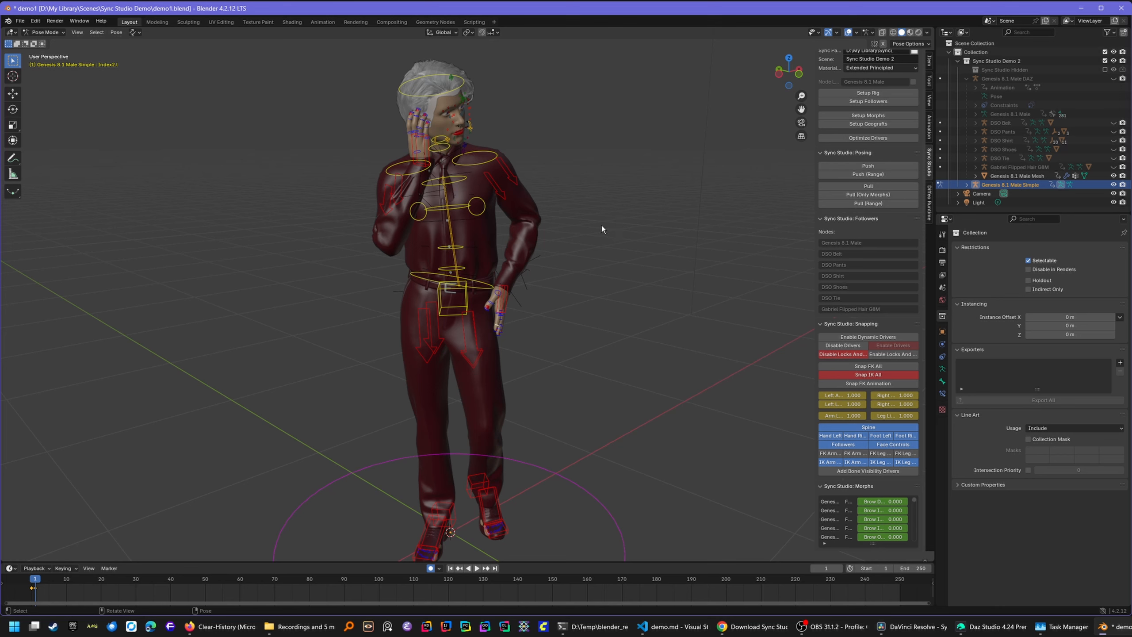
- Insert a keyframe on the Brow Down Right morph (value 0.000) in the Sync Studio quick-controls popover
{"action": "left_click", "coordinate": [133, 33]}
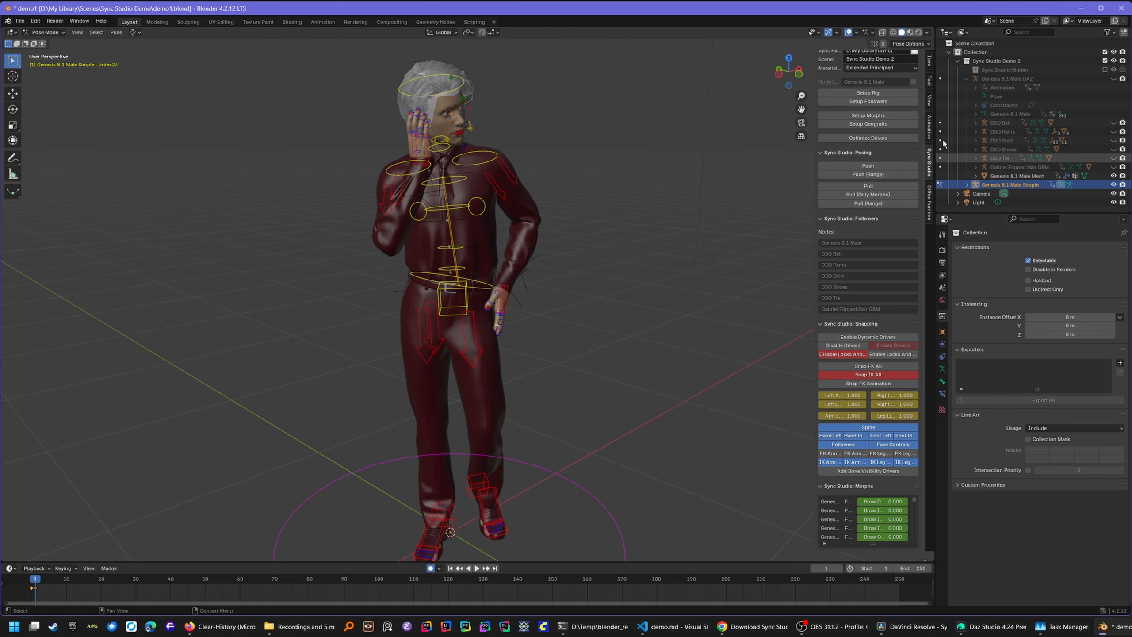
{"action": "left_click", "coordinate": [135, 34]}
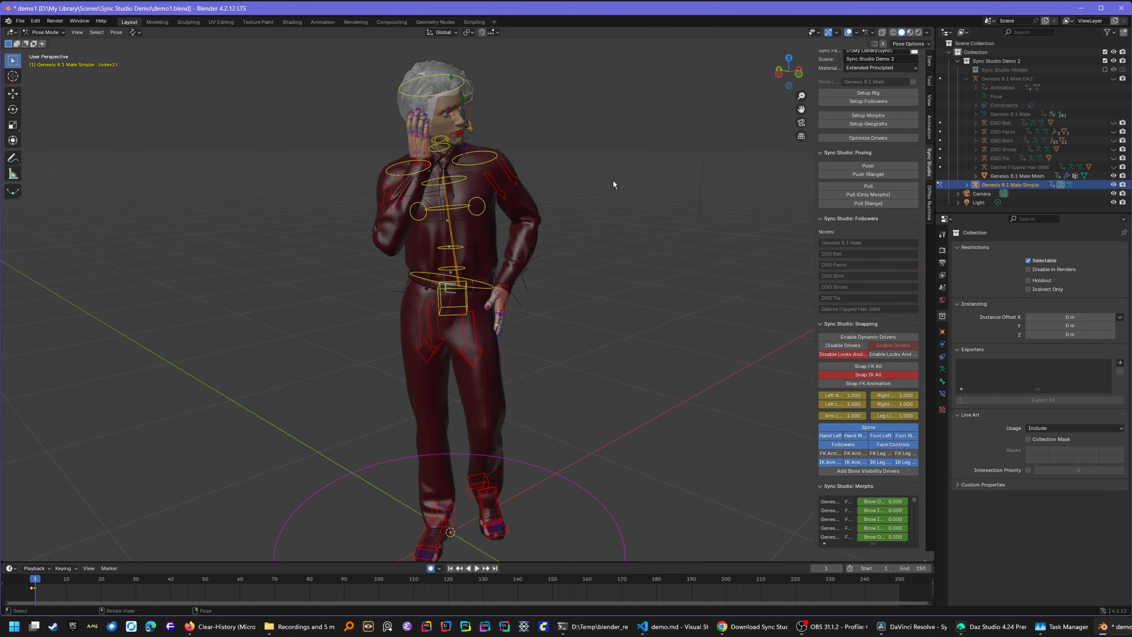
{"action": "left_click", "coordinate": [132, 33]}
{"action": "right_click", "coordinate": [880, 501]}
{"action": "left_click", "coordinate": [827, 491]}
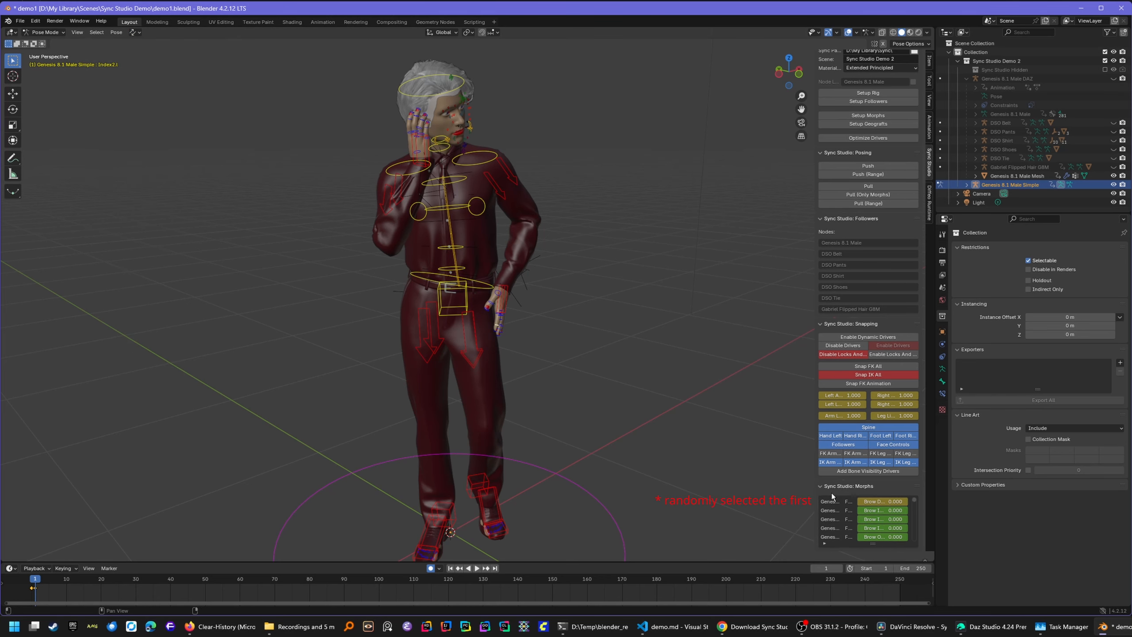
{"action": "left_click", "coordinate": [133, 34]}
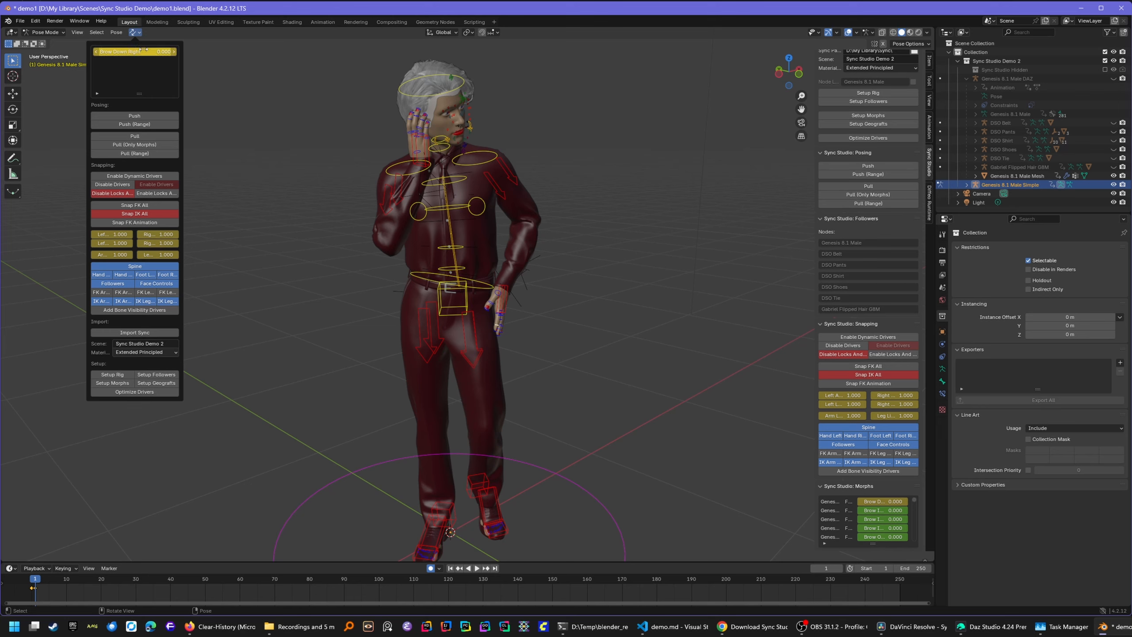